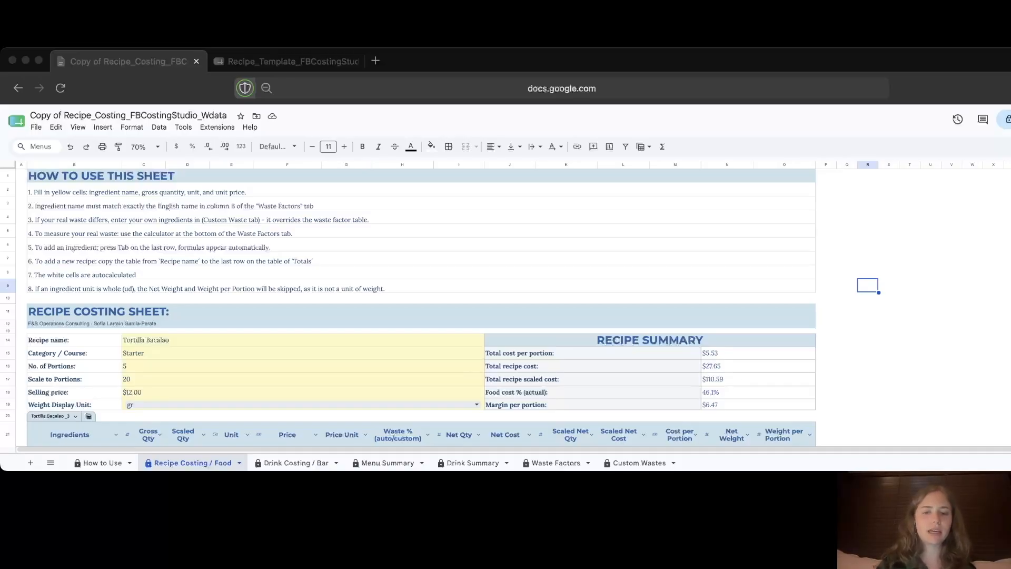
# Step: Copy the Roasted Aubergine recipe rows 80–95 and paste them starting at row 97
pyautogui.scroll(-20, 421, 306)
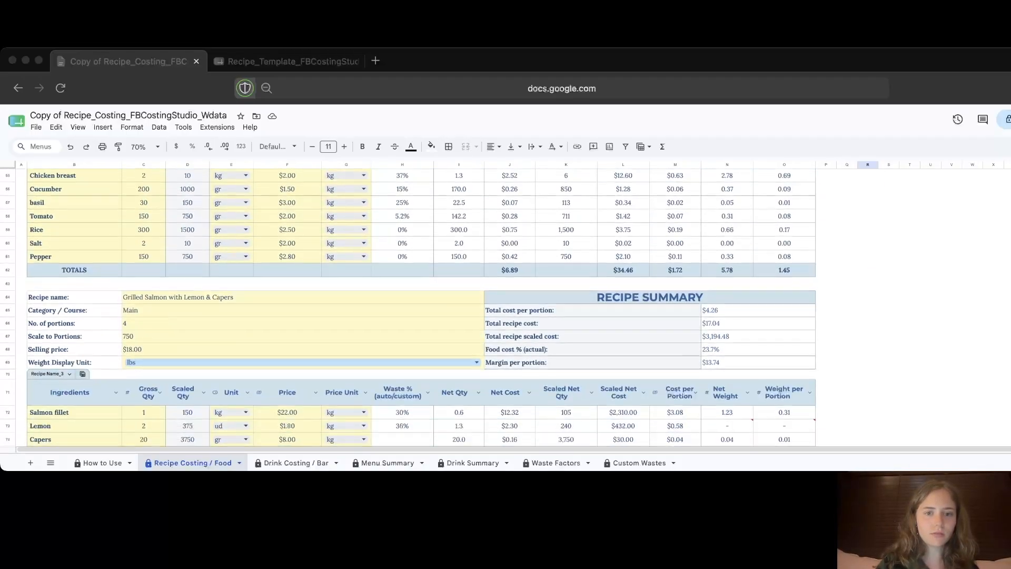
pyautogui.scroll(-5, 422, 305)
pyautogui.scroll(4, 422, 306)
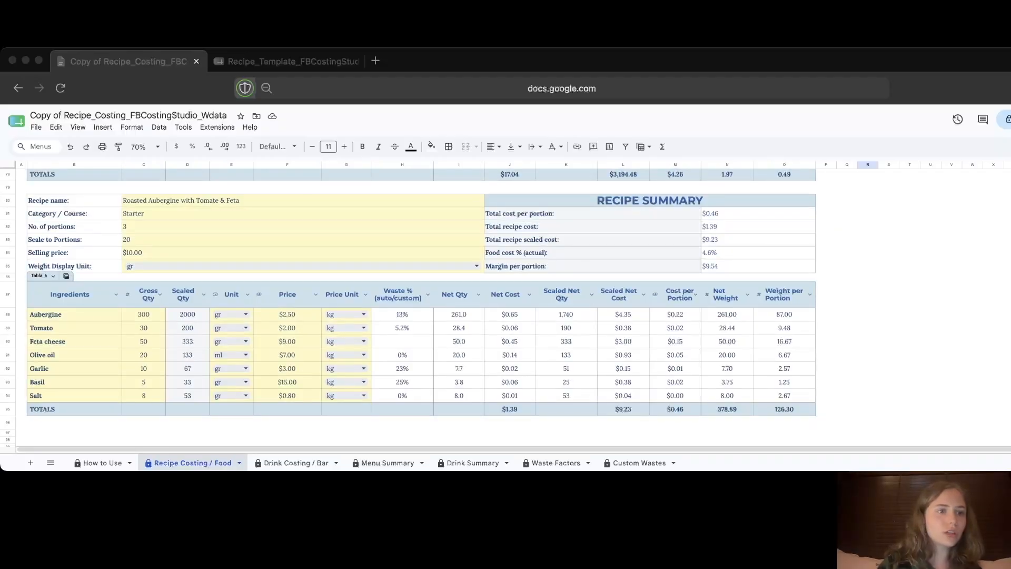
pyautogui.click(8, 200)
pyautogui.moveTo(7, 200); pyautogui.dragTo(7, 409)
pyautogui.rightClick(7, 409)
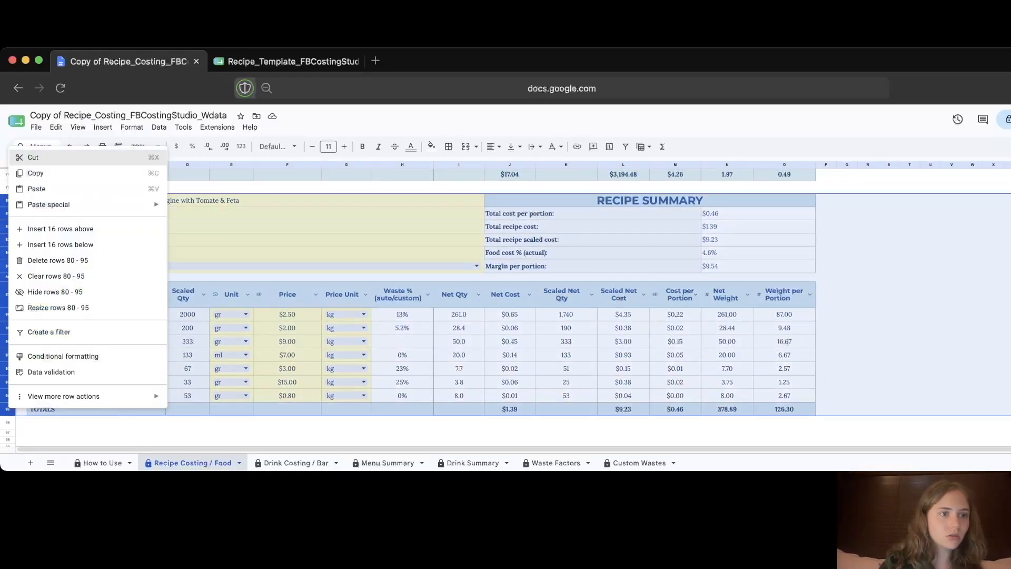
pyautogui.click(35, 173)
pyautogui.scroll(-2, 422, 306)
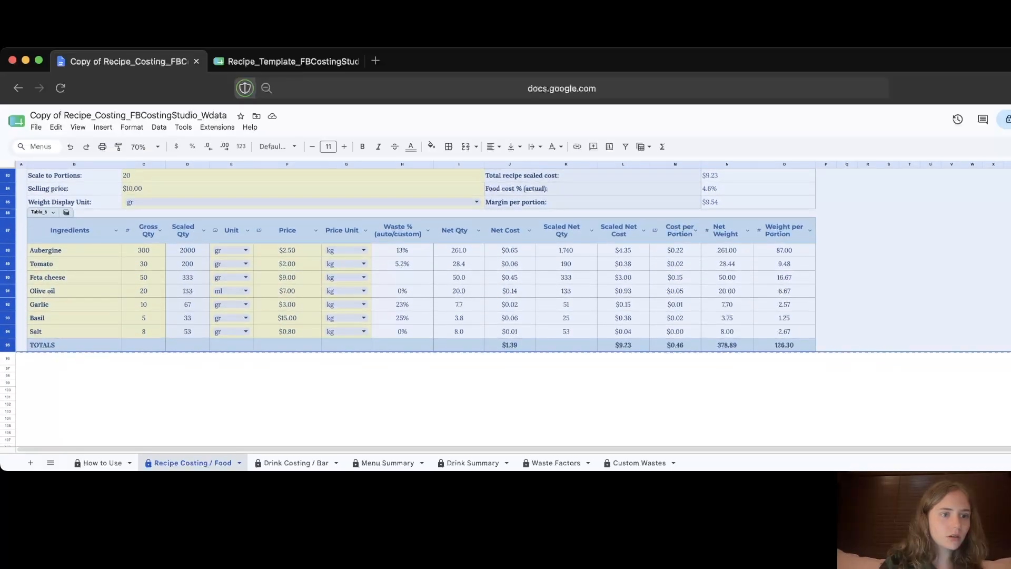
pyautogui.click(7, 368)
pyautogui.rightClick(7, 368)
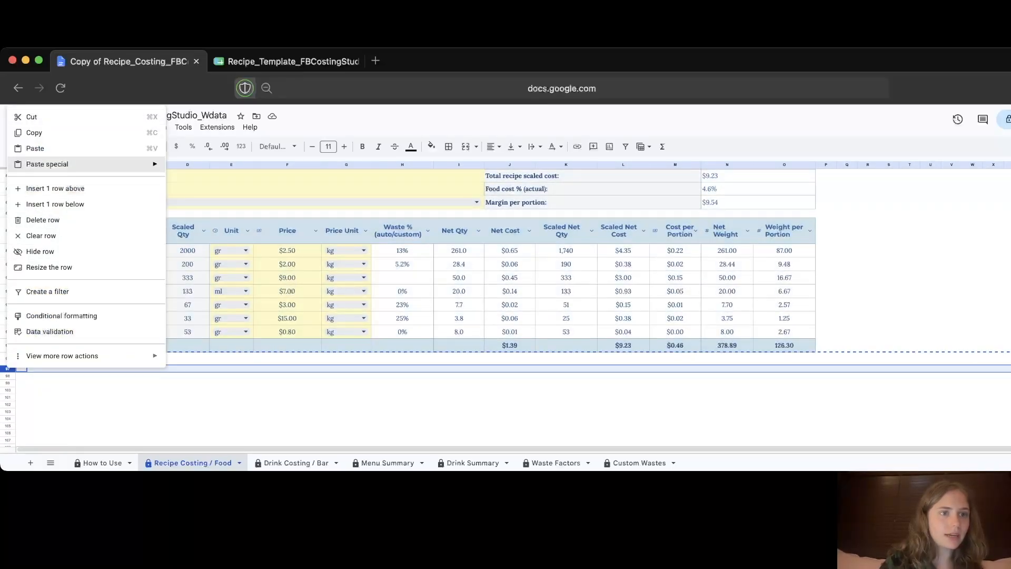
pyautogui.click(34, 148)
# Step: Clear the copied block's details, ingredient names, quantities, units and prices
pyautogui.scroll(-4, 505, 303)
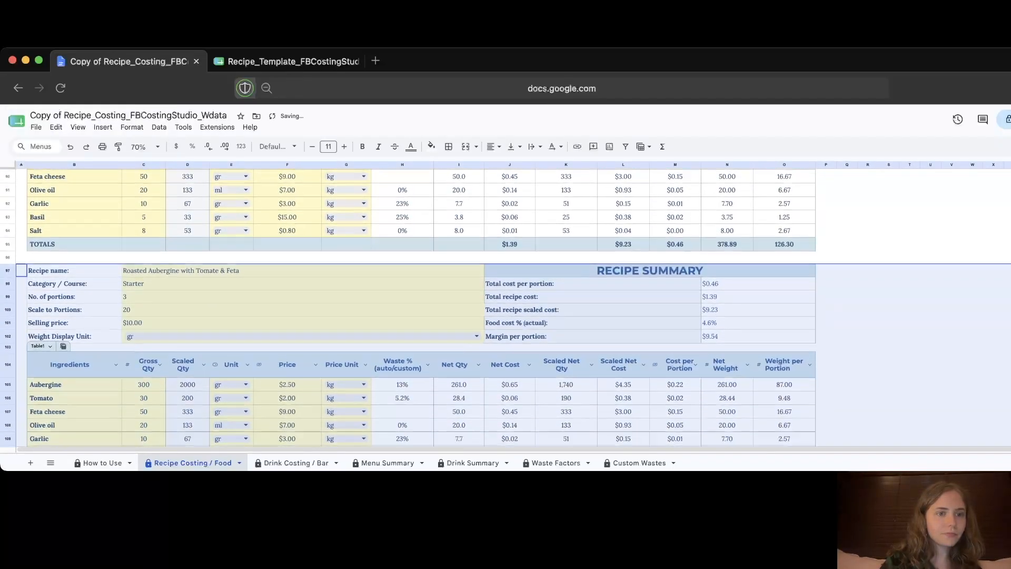
pyautogui.click(278, 264)
pyautogui.scroll(-1, 278, 265)
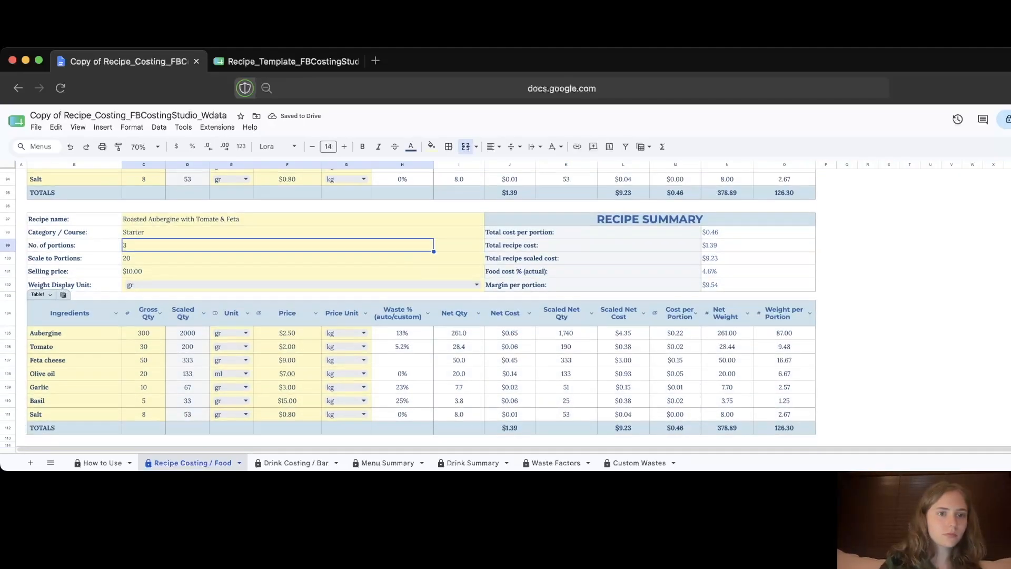
pyautogui.moveTo(277, 219); pyautogui.dragTo(278, 284)
pyautogui.press('Delete')
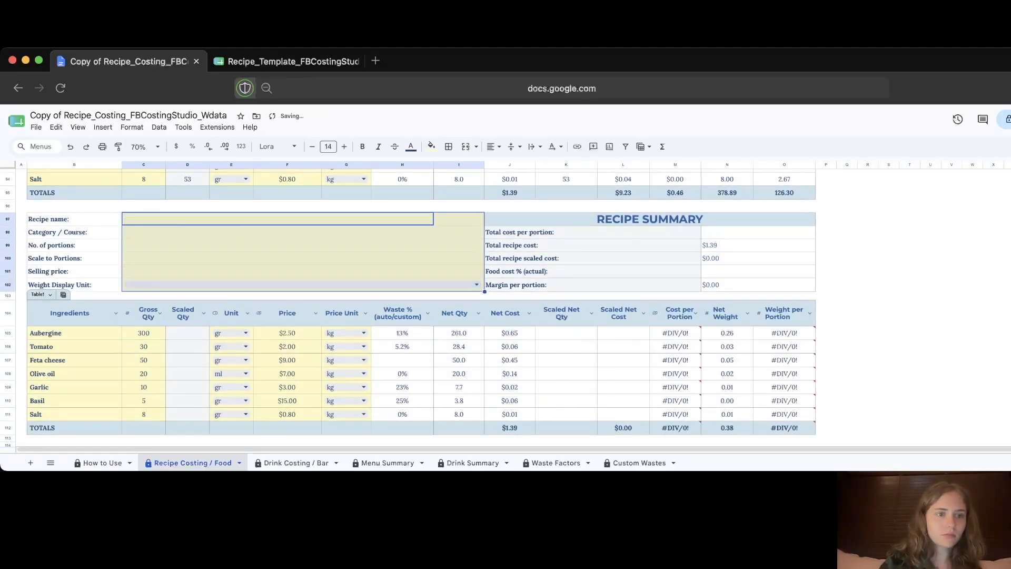
pyautogui.scroll(-1, 278, 306)
pyautogui.moveTo(74, 291); pyautogui.dragTo(143, 372)
pyautogui.press('Delete')
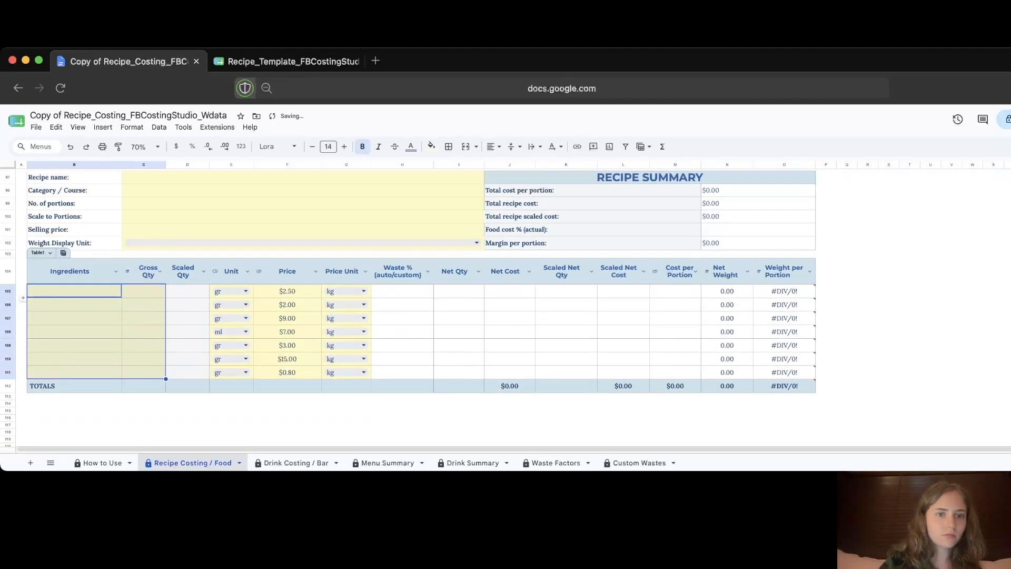
pyautogui.moveTo(230, 291); pyautogui.dragTo(346, 372)
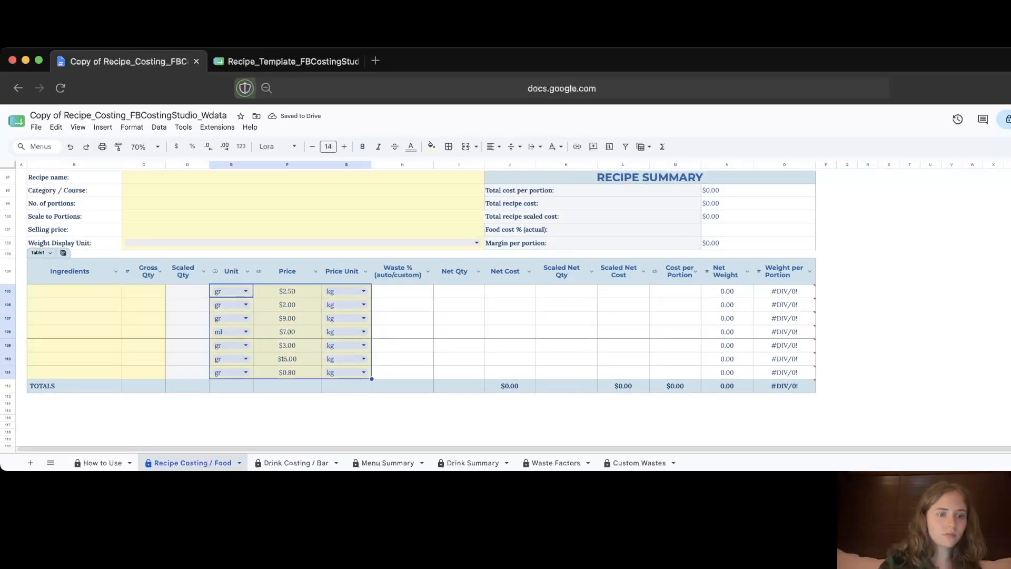
pyautogui.press('Delete')
pyautogui.scroll(2, 421, 306)
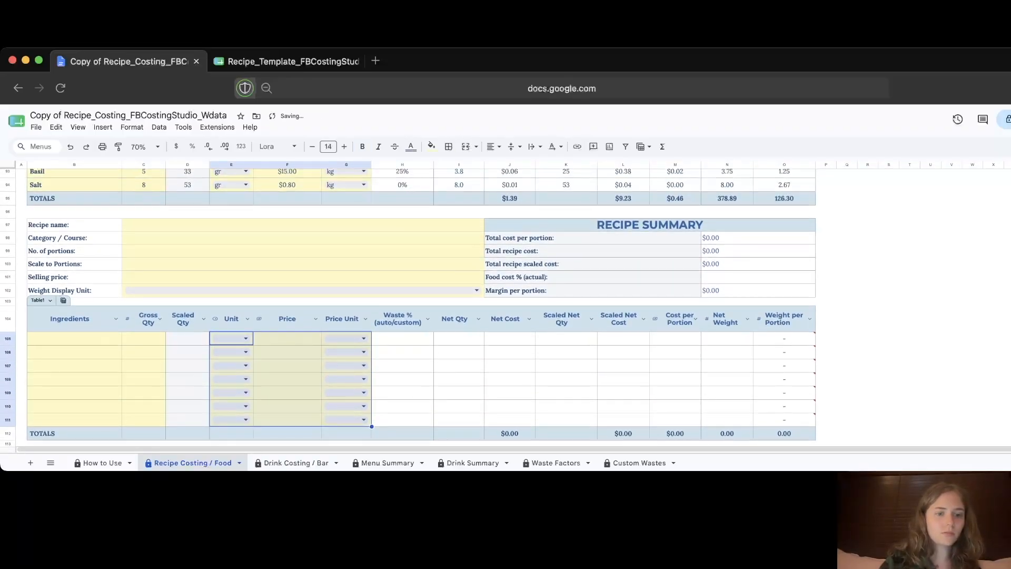
# Step: Fill in the recipe details: Chocolate Lava Cake, Dessert, 6 portions, scaled to 10, selling price 18
pyautogui.click(278, 208)
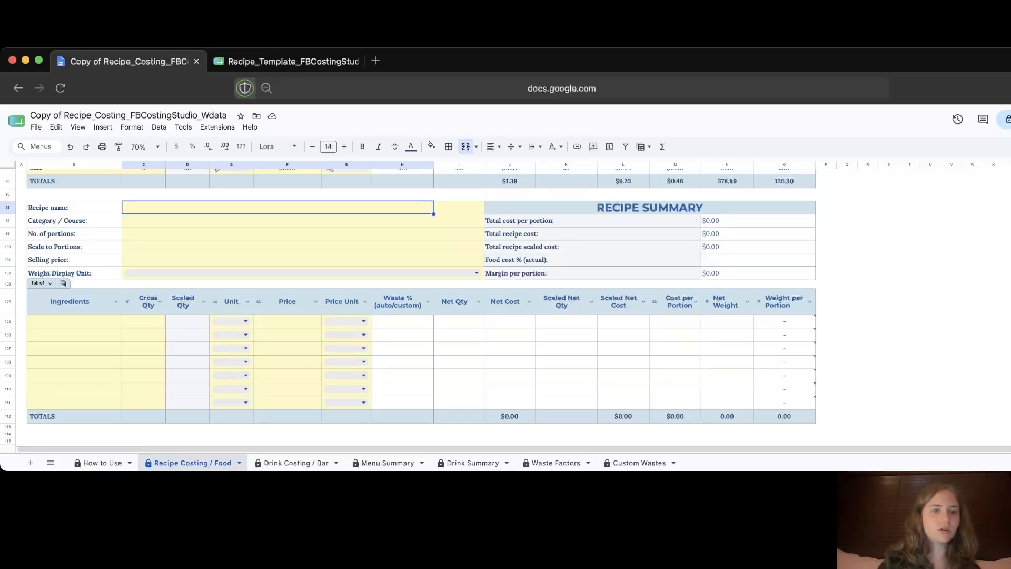
pyautogui.write('Ch')
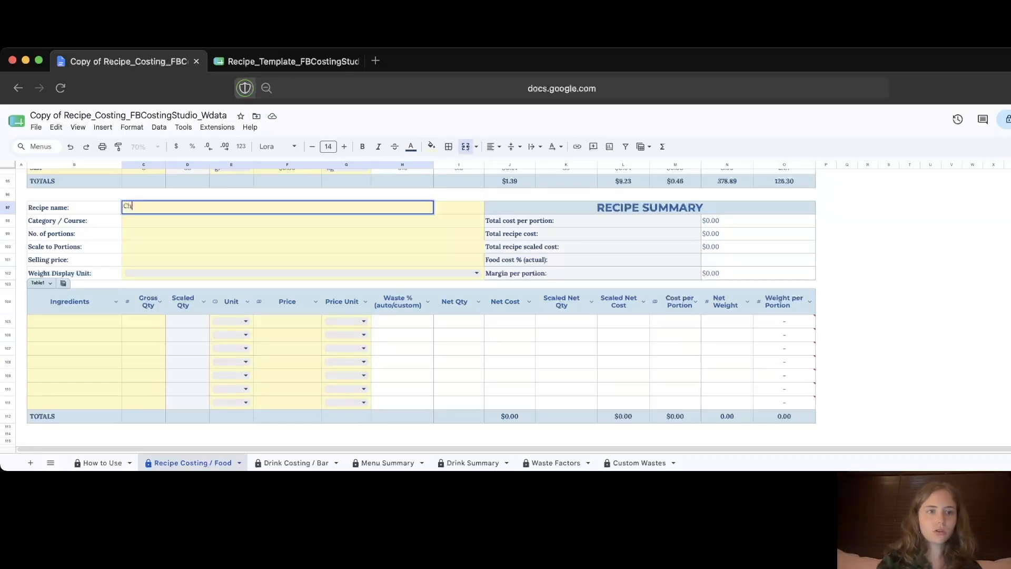
pyautogui.write('ocolate Lava Cake')
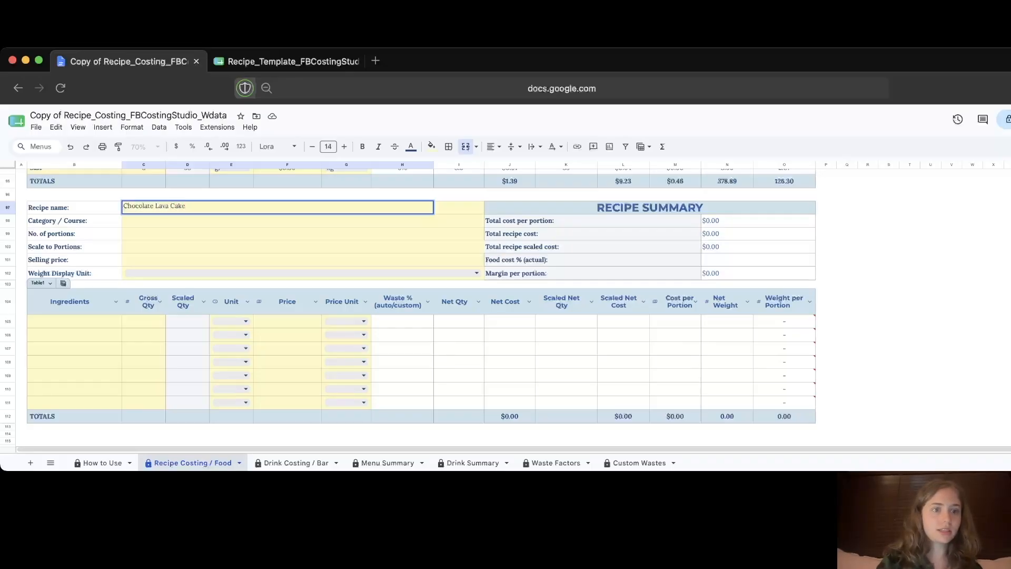
pyautogui.press('Return')
pyautogui.write('Dessert')
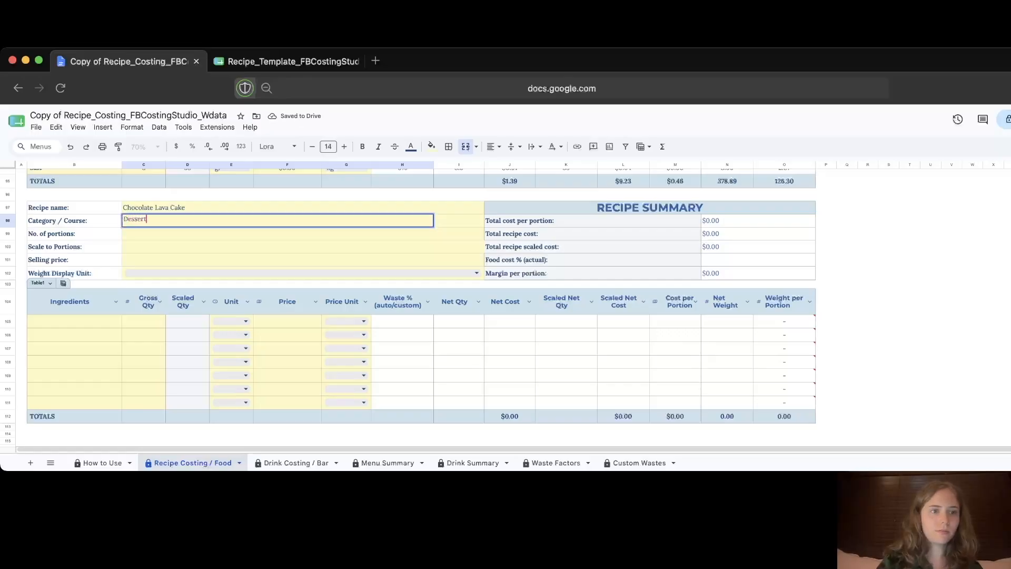
pyautogui.press('Return')
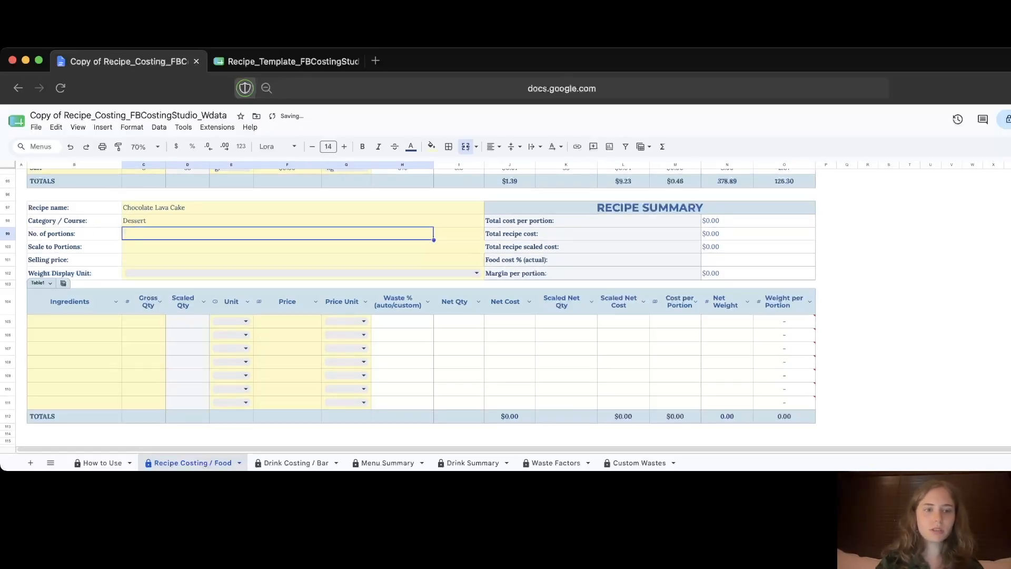
pyautogui.write('6')
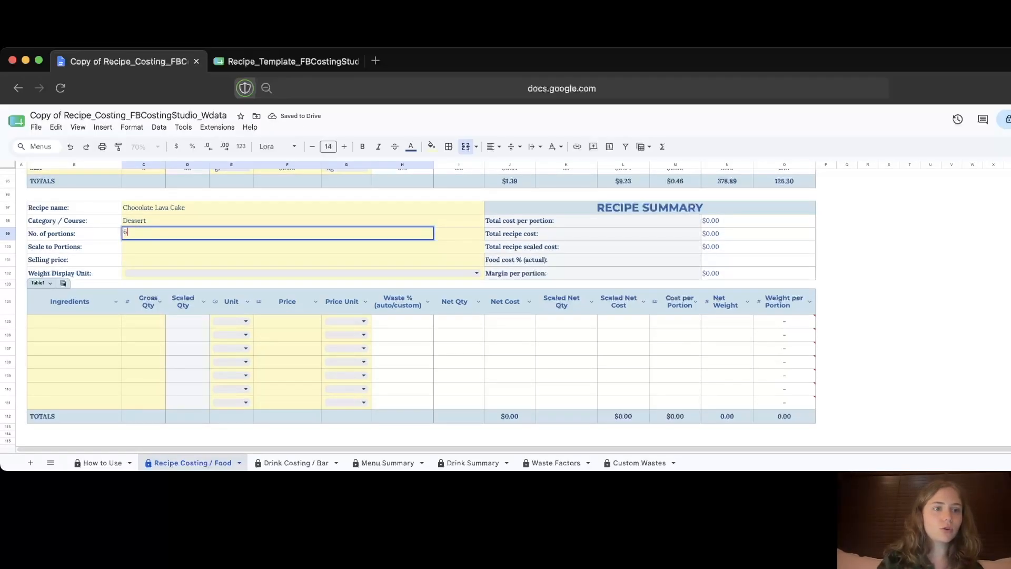
pyautogui.press('Return')
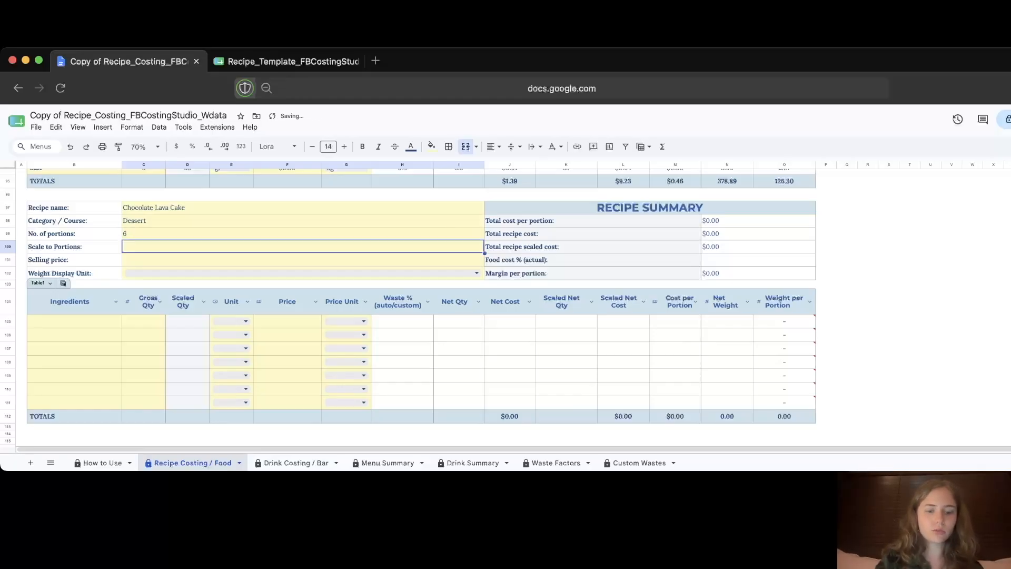
pyautogui.write('10')
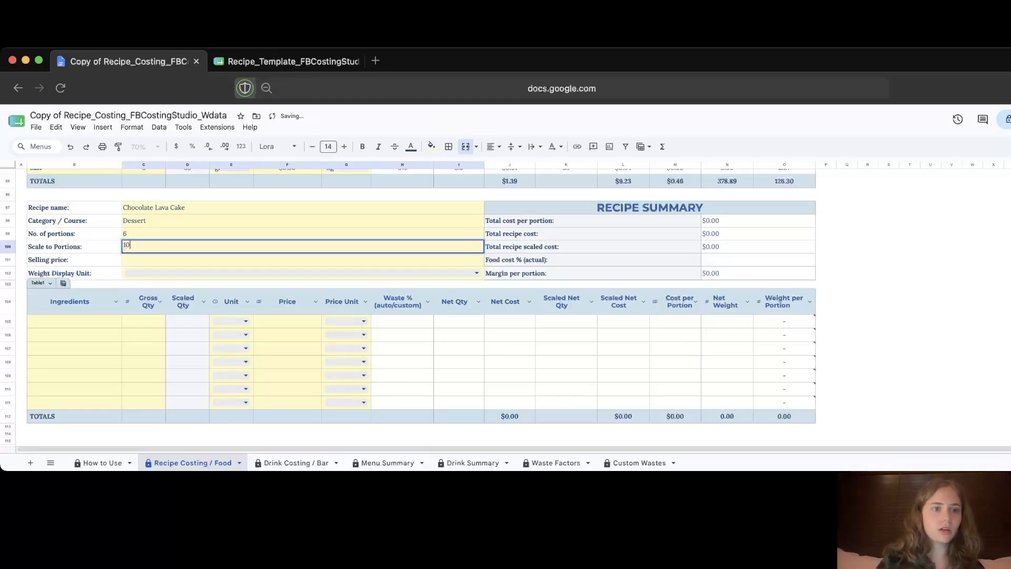
pyautogui.press('Return')
pyautogui.write('18')
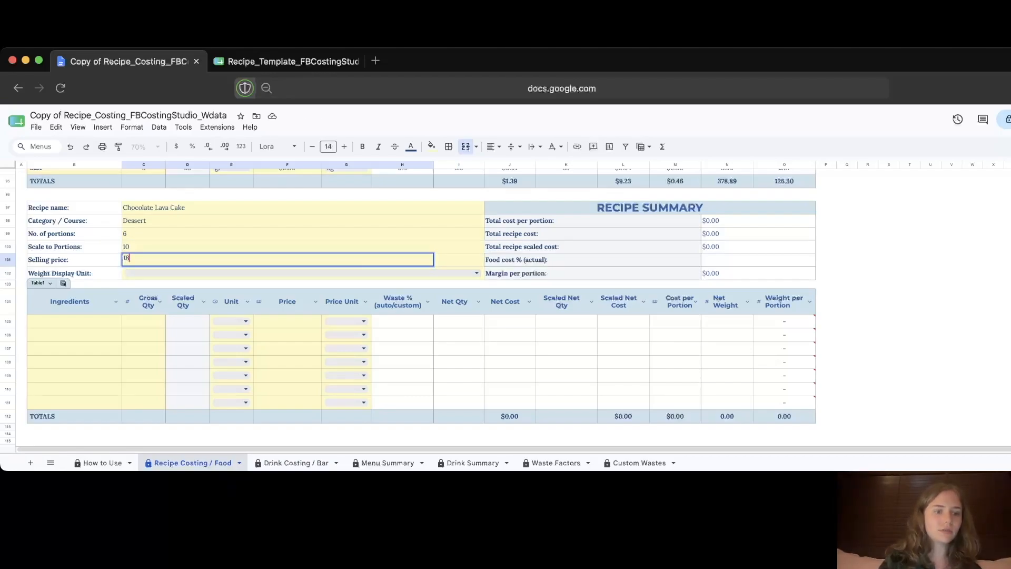
pyautogui.press('Return')
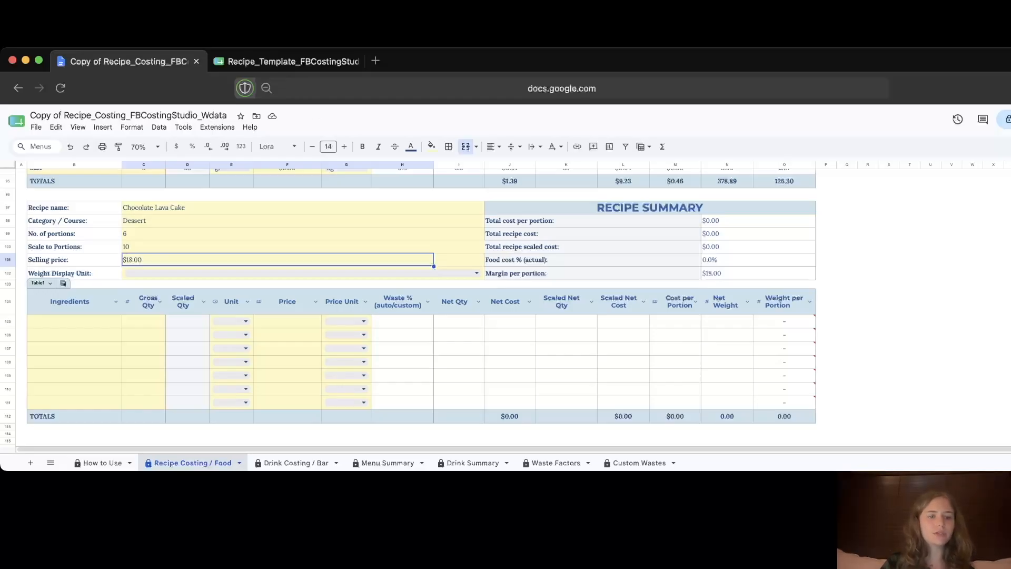
# Step: Add Dark chocolate 85% as the first ingredient: 250 gr at $12.00 per kg
pyautogui.click(74, 321)
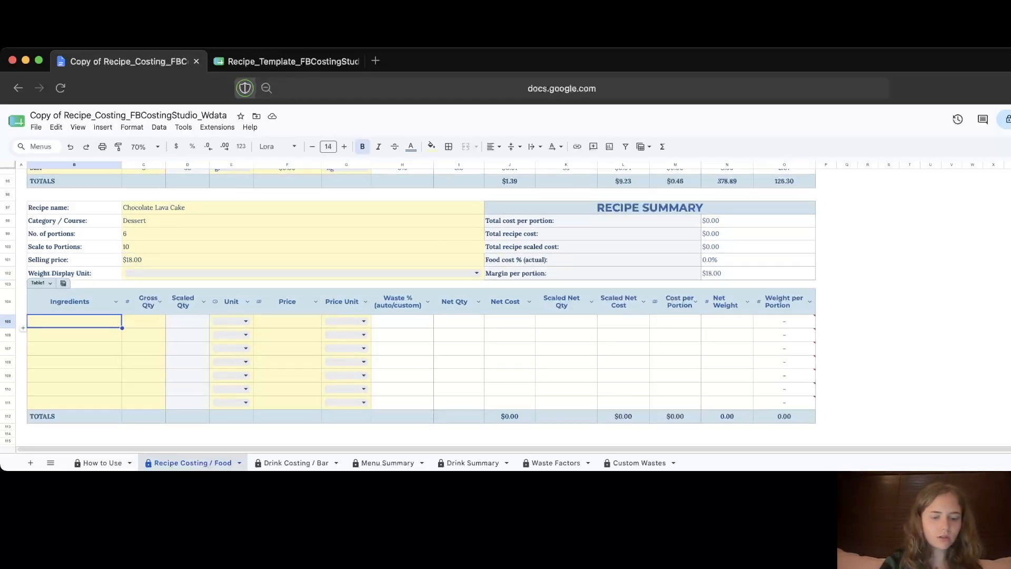
pyautogui.write('Dark choc')
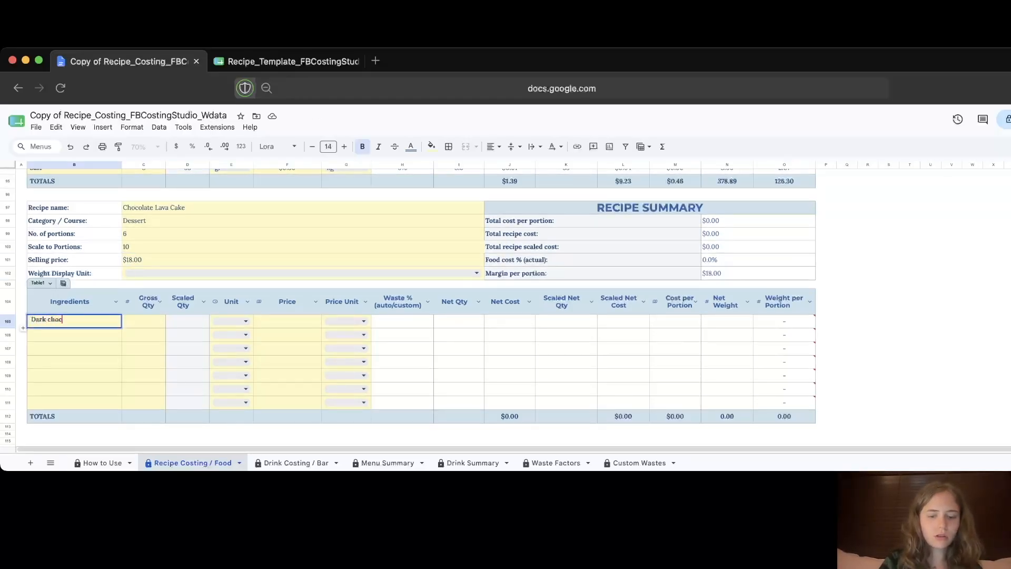
pyautogui.write('olate 85%')
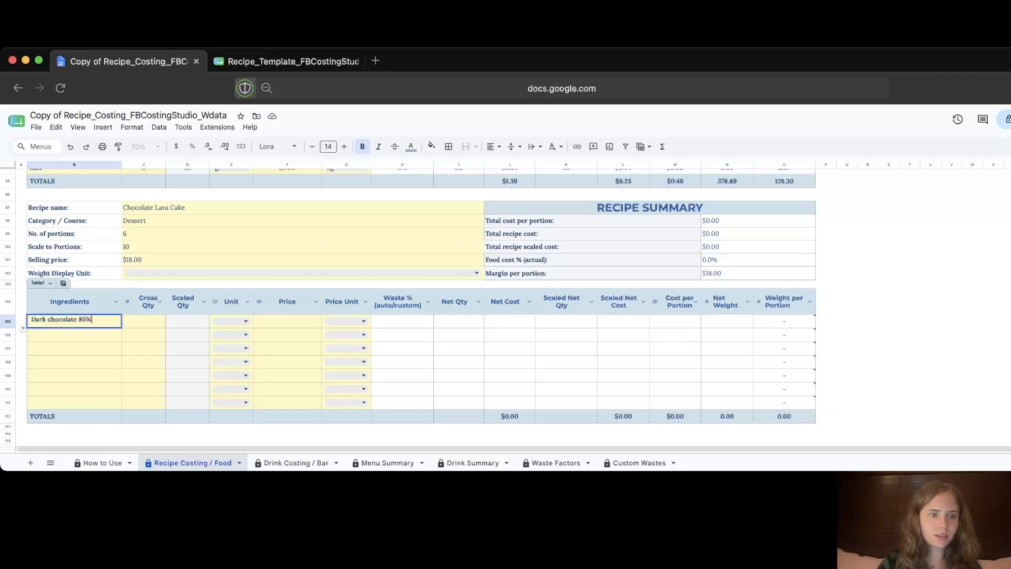
pyautogui.press('Tab')
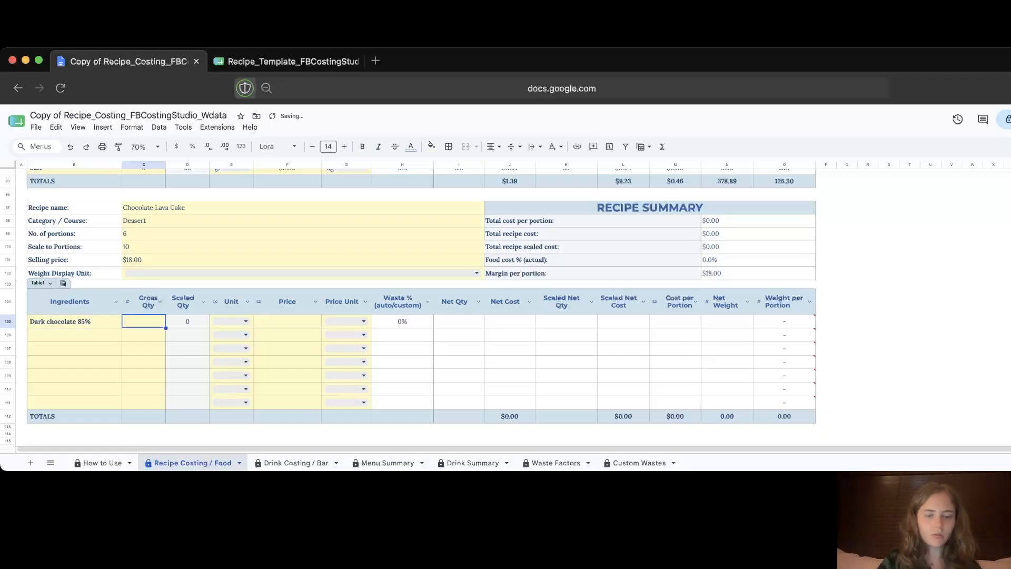
pyautogui.write('2')
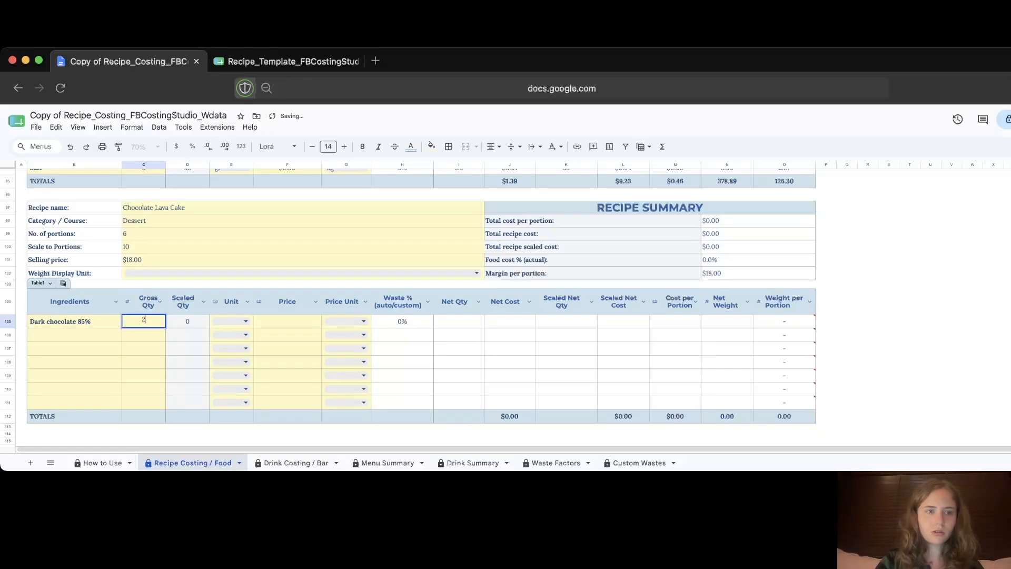
pyautogui.press('BackSpace')
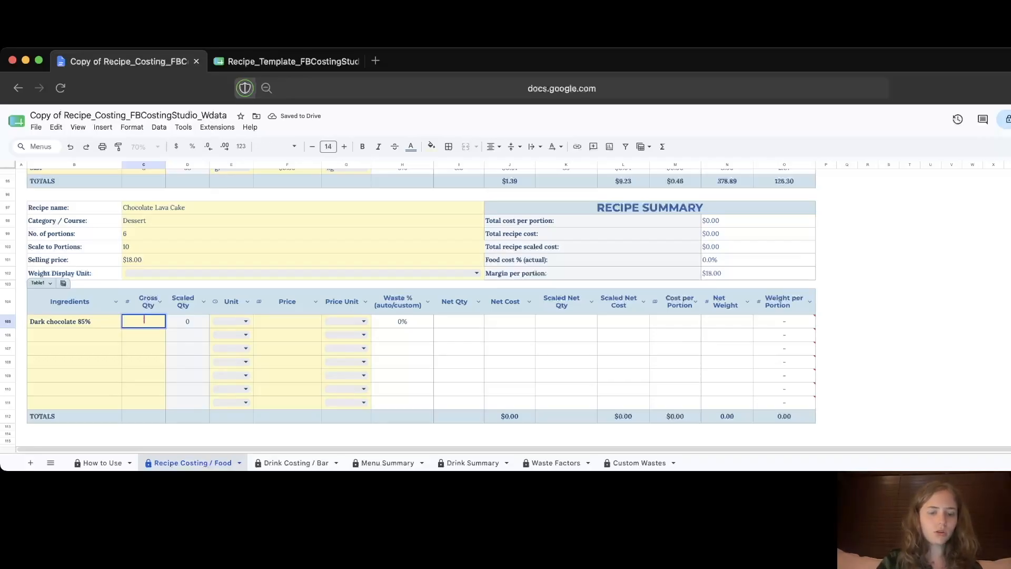
pyautogui.write('250')
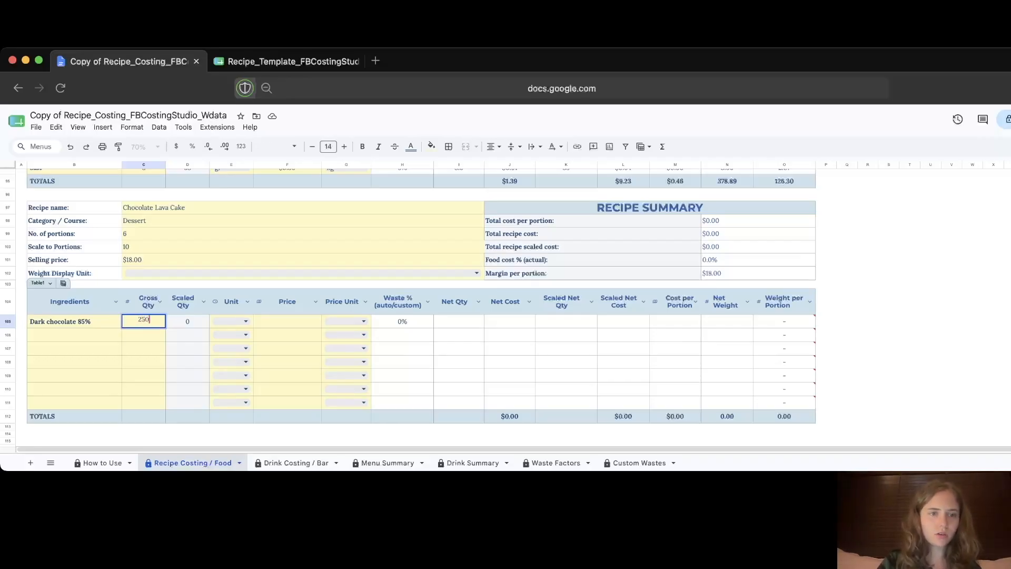
pyautogui.click(237, 321)
pyautogui.click(232, 352)
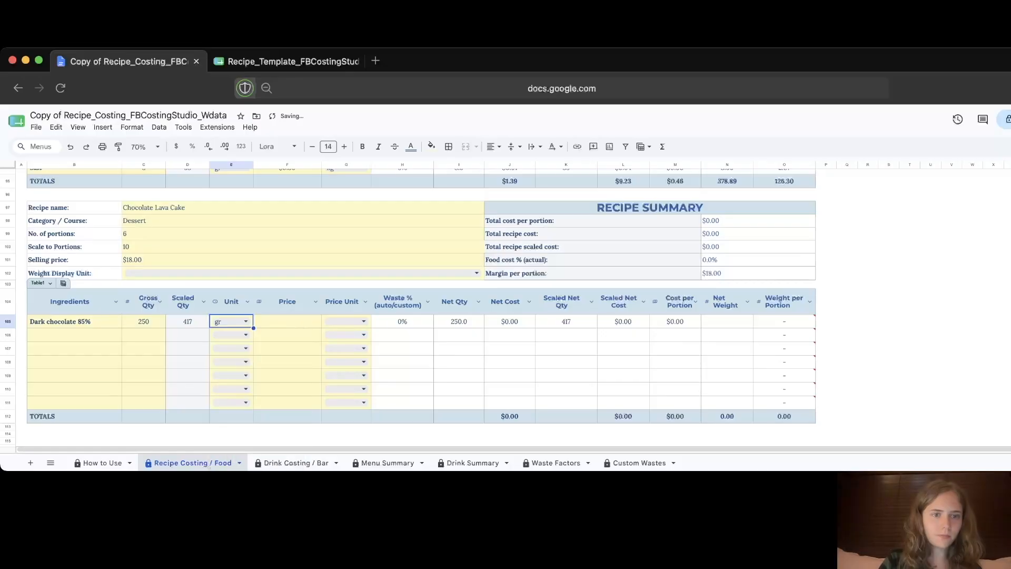
pyautogui.click(287, 321)
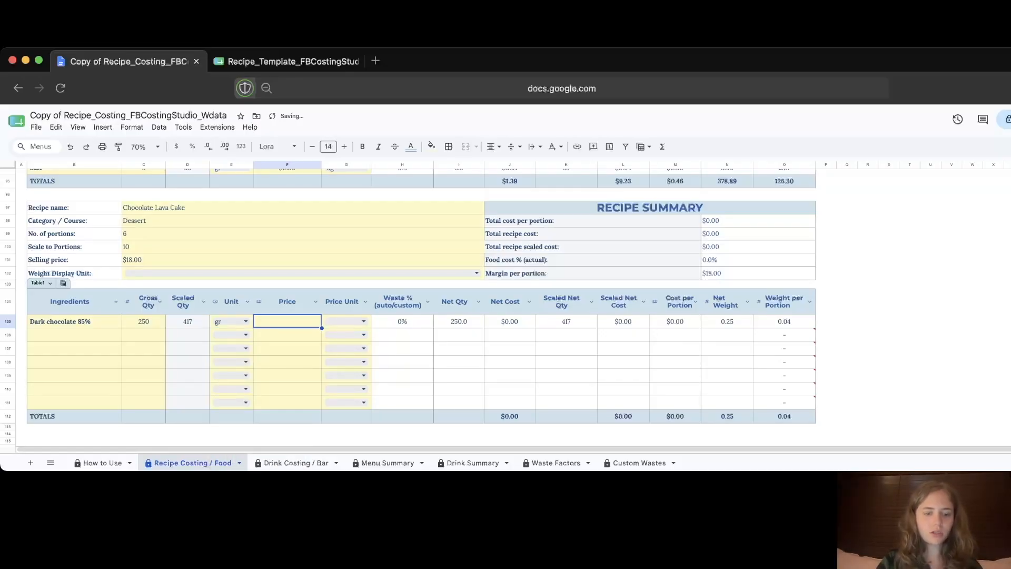
pyautogui.write('12')
pyautogui.press('Tab')
pyautogui.press('Return')
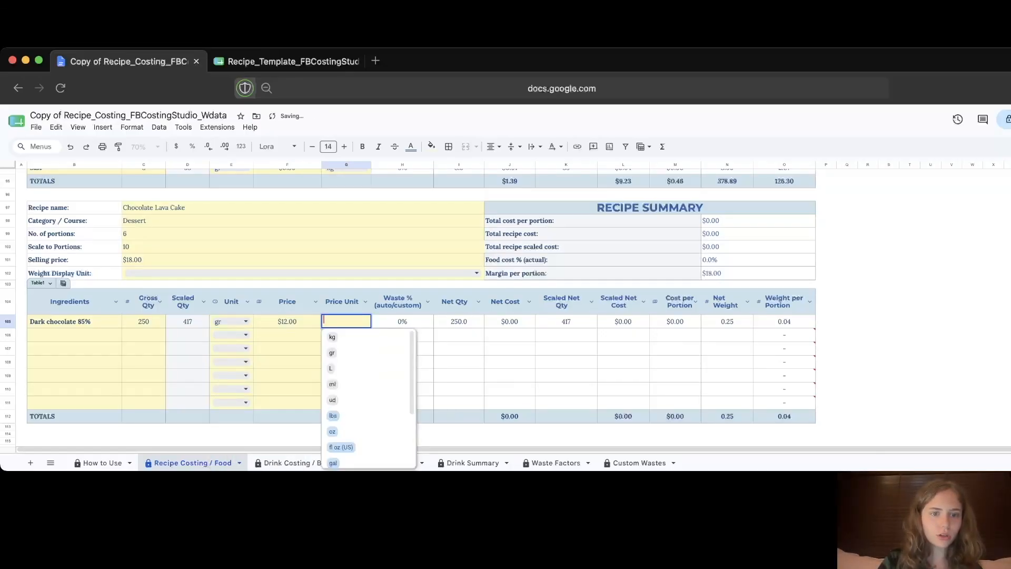
pyautogui.click(342, 337)
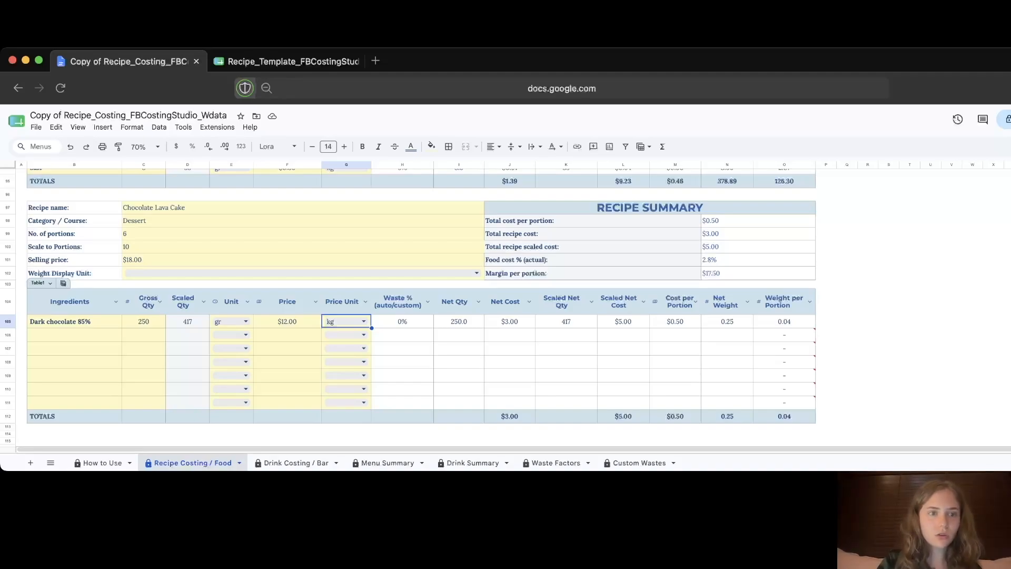
# Step: Check the dark chocolate's net cost and waste percentage
pyautogui.click(510, 321)
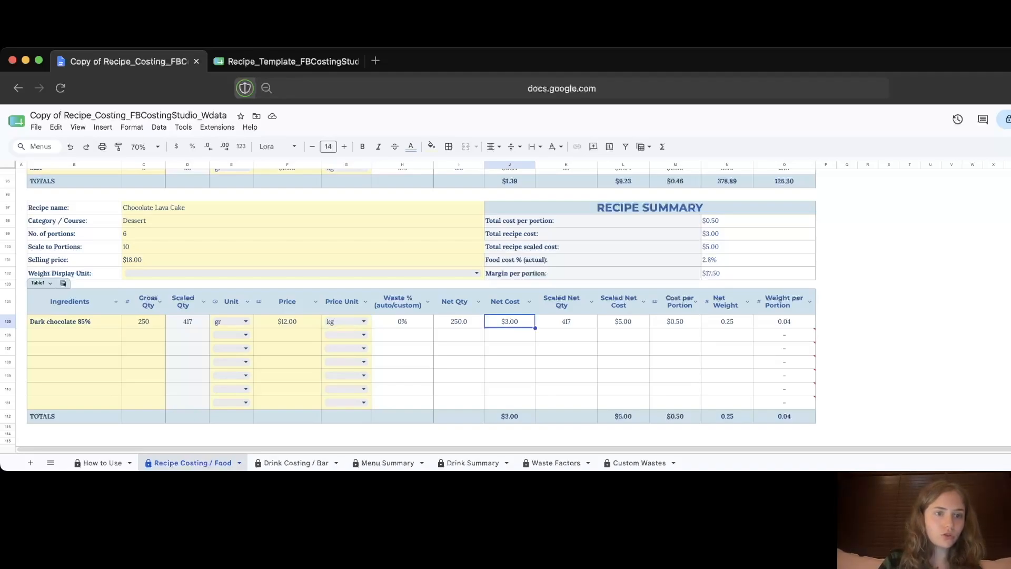
pyautogui.click(74, 335)
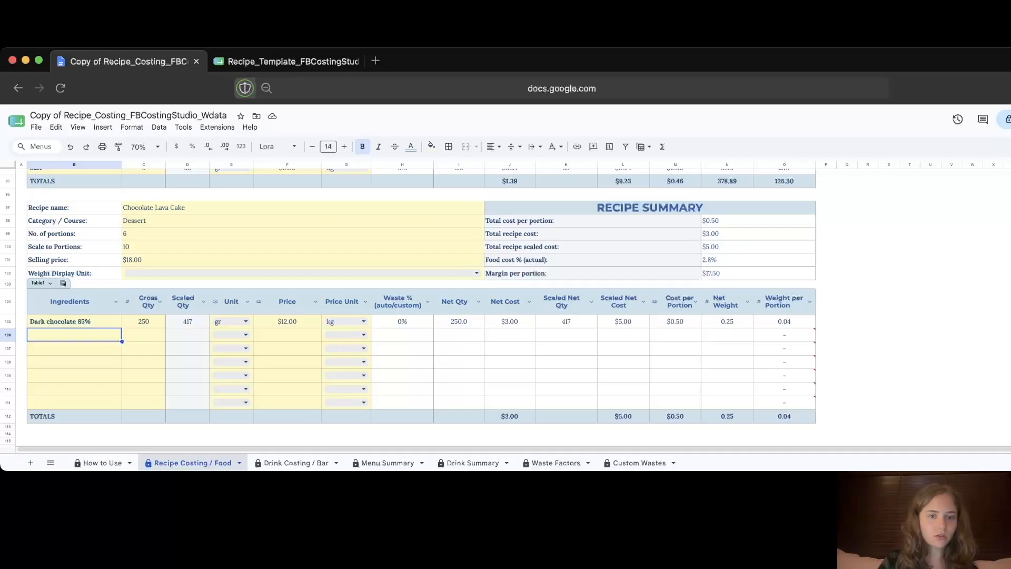
pyautogui.click(402, 321)
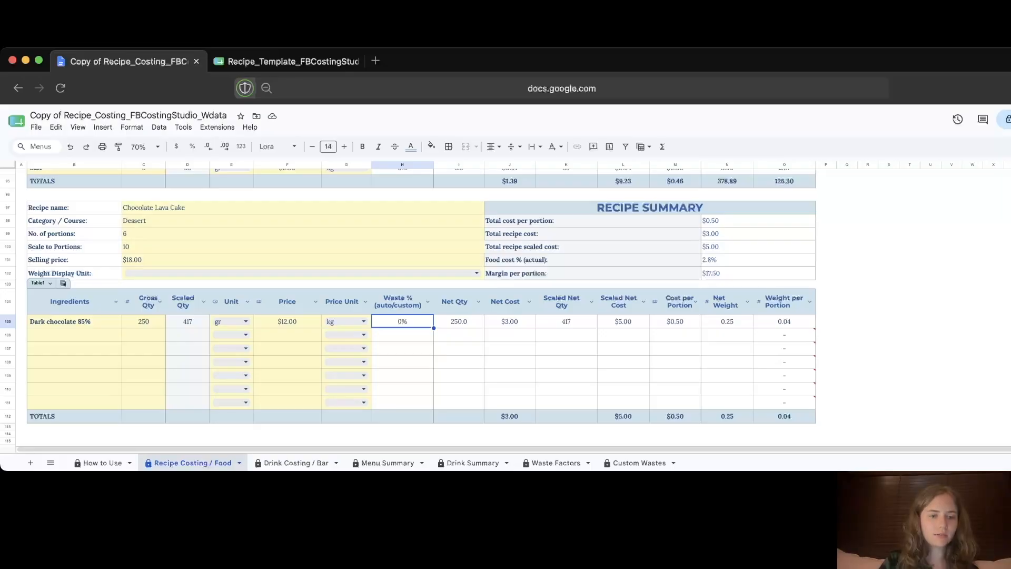
# Step: Add Whole Egg below it: 4 ud at $0.30 per ud
pyautogui.click(74, 335)
pyautogui.write('Whole ')
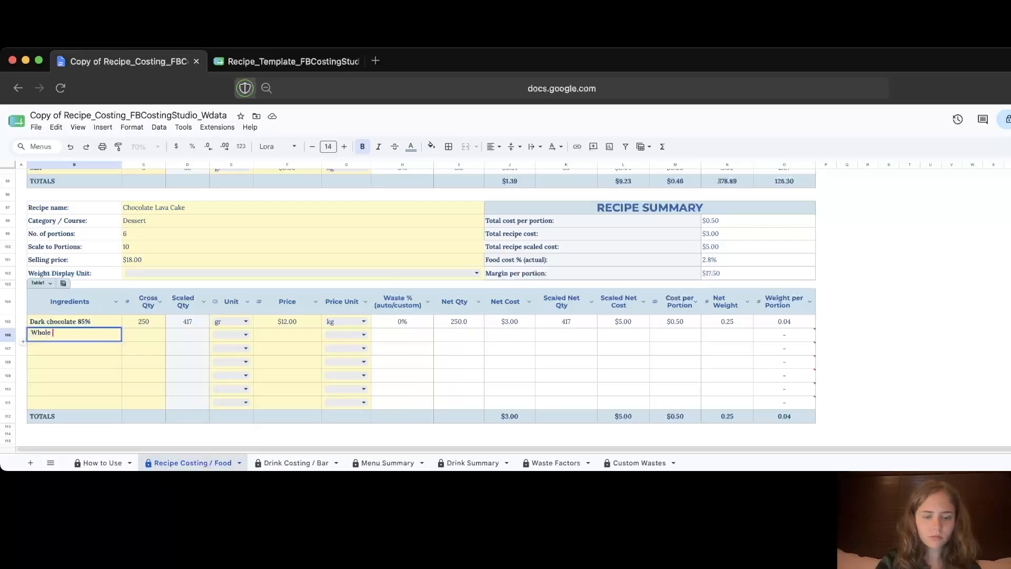
pyautogui.write('Egg')
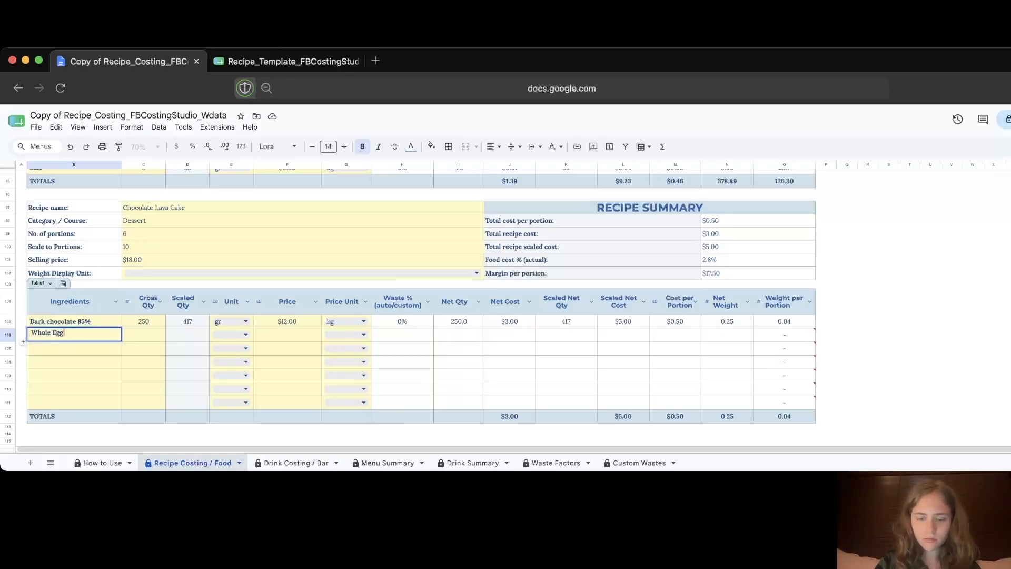
pyautogui.press('Return')
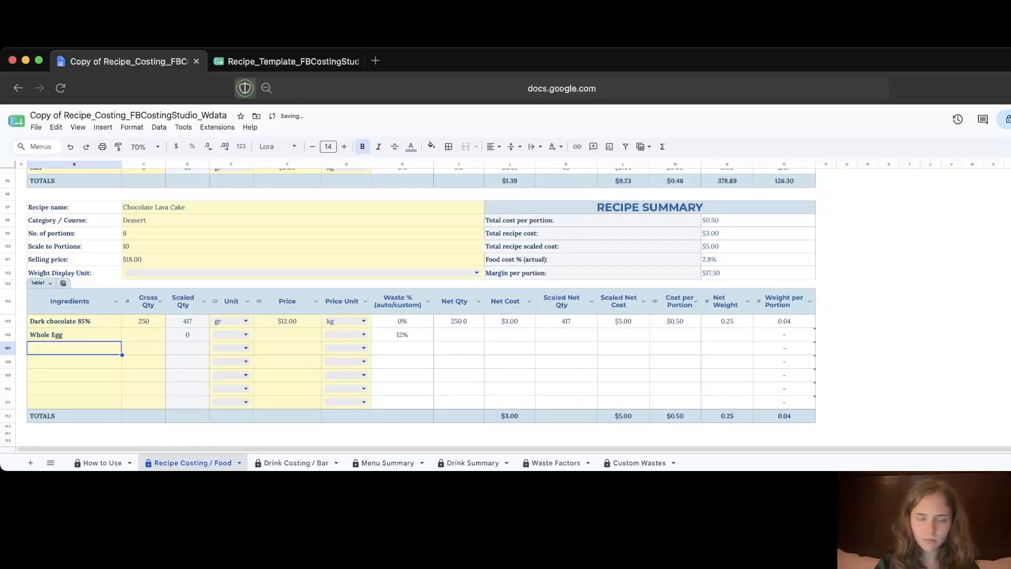
pyautogui.click(143, 334)
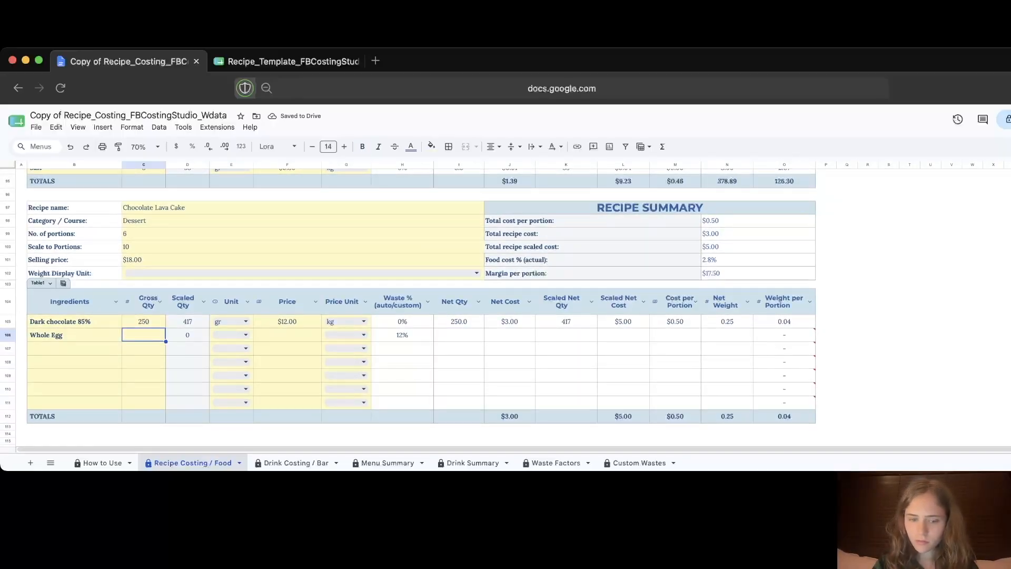
pyautogui.write('4')
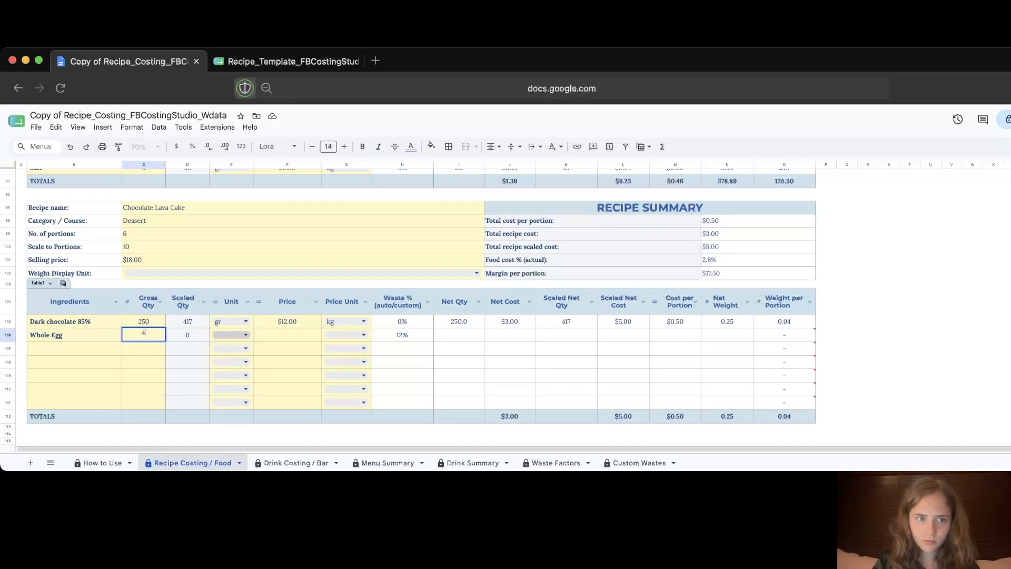
pyautogui.click(245, 334)
pyautogui.click(226, 413)
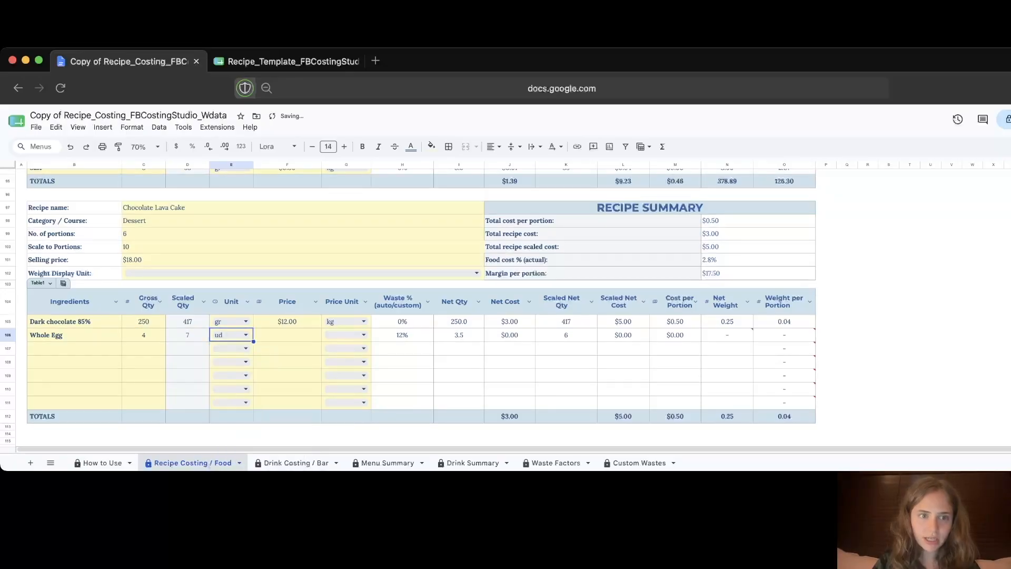
pyautogui.click(287, 334)
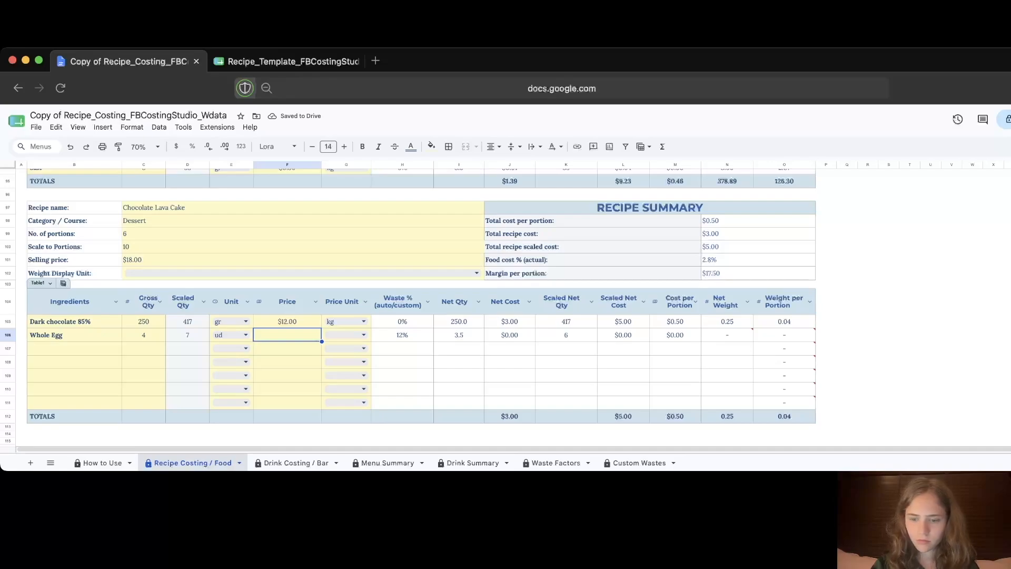
pyautogui.write('0.3')
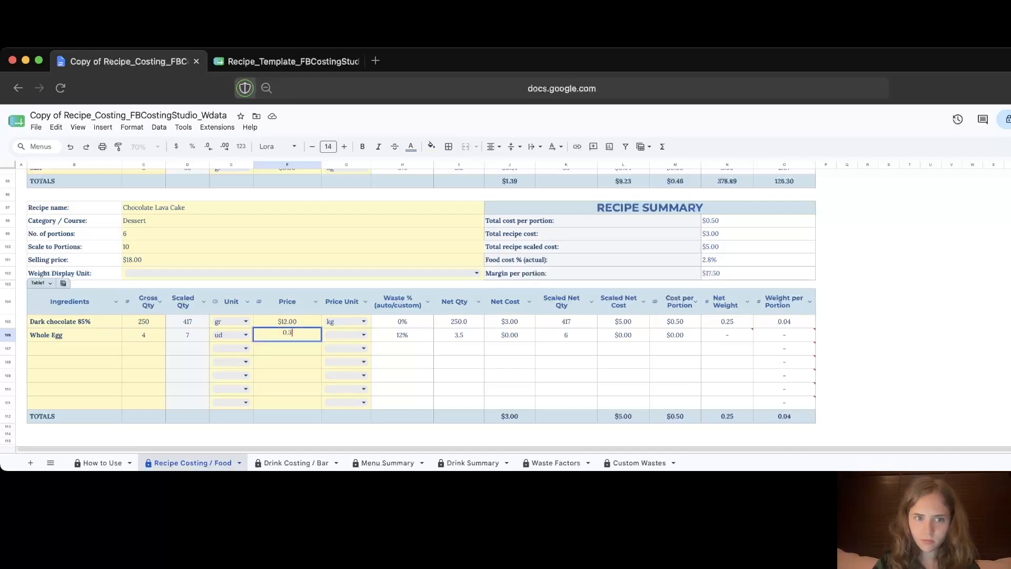
pyautogui.click(354, 335)
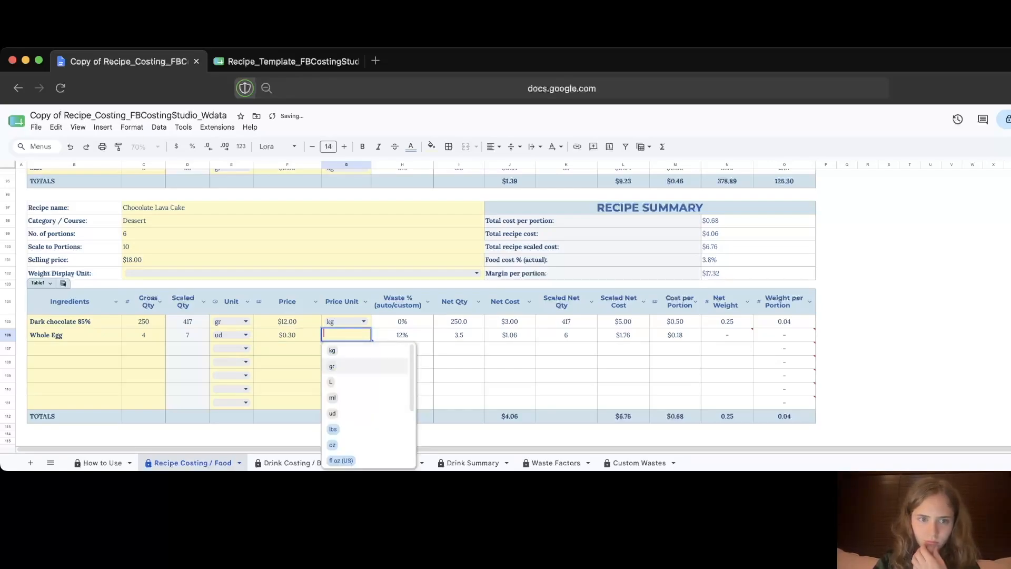
pyautogui.click(347, 413)
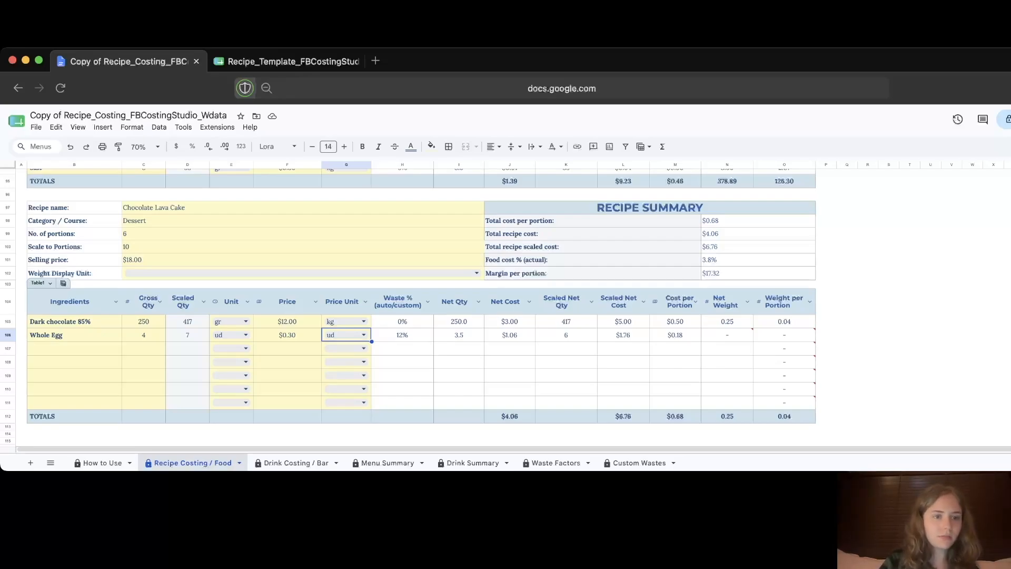
# Step: Add Butter at 400 gr priced $3.00 per kg
pyautogui.click(31, 349)
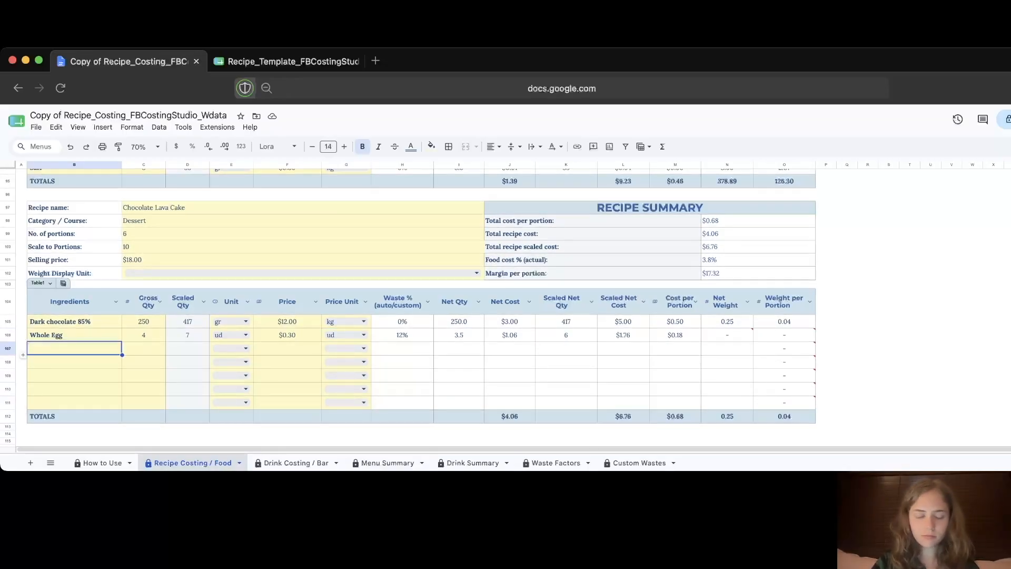
pyautogui.write('Butter')
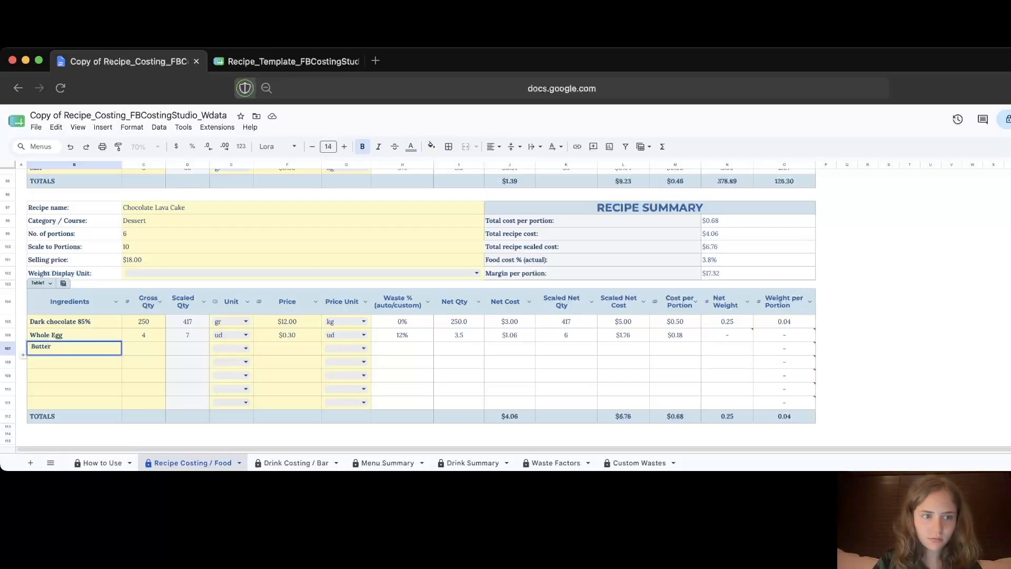
pyautogui.press('Tab')
pyautogui.write('00')
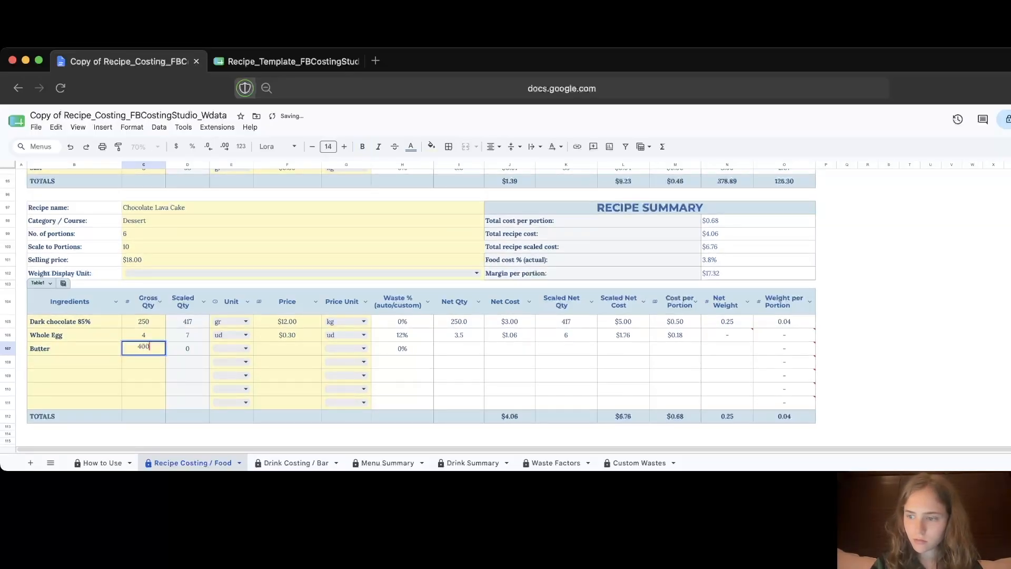
pyautogui.click(240, 348)
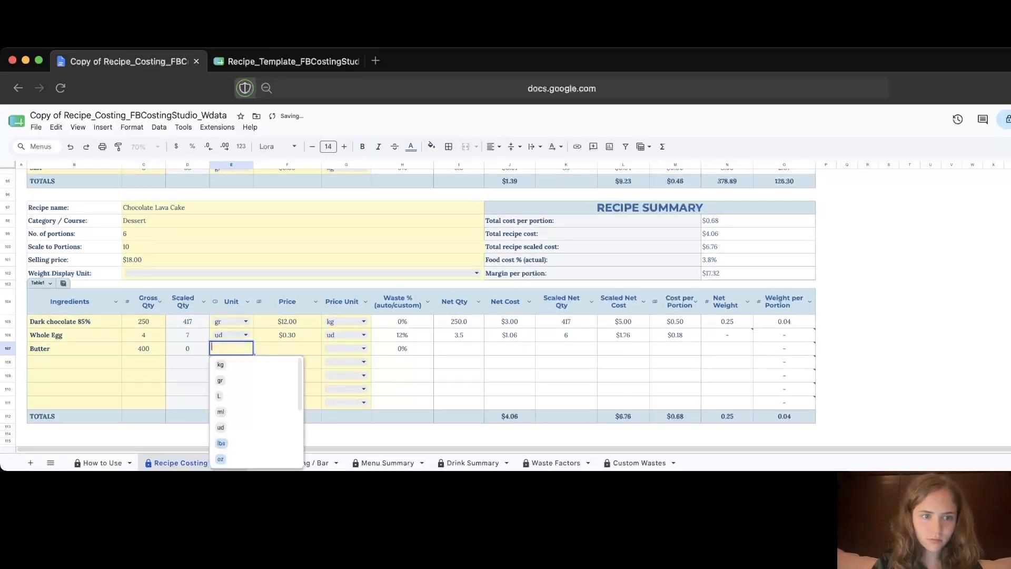
pyautogui.click(240, 380)
pyautogui.click(287, 348)
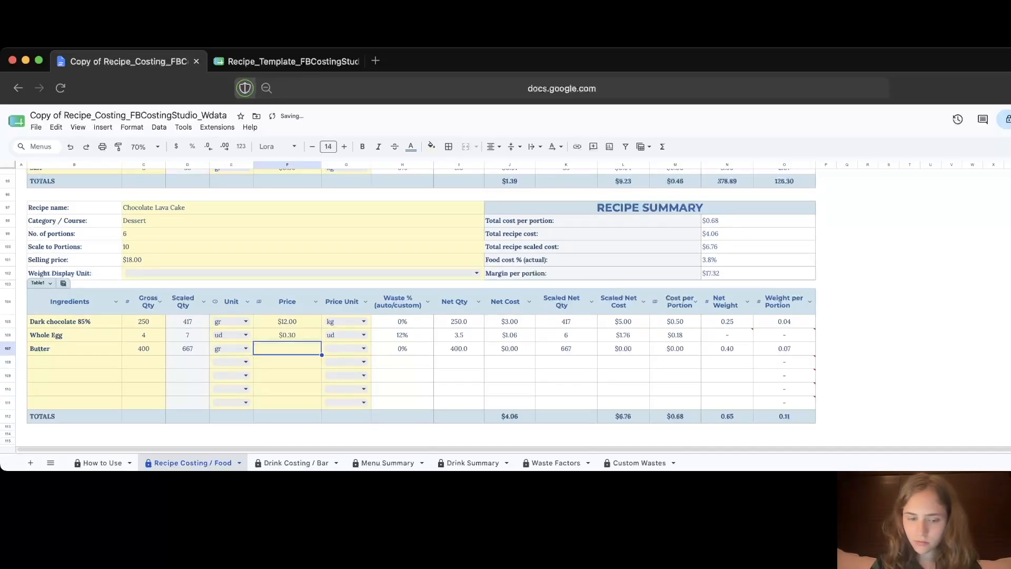
pyautogui.write('3')
pyautogui.press('Tab')
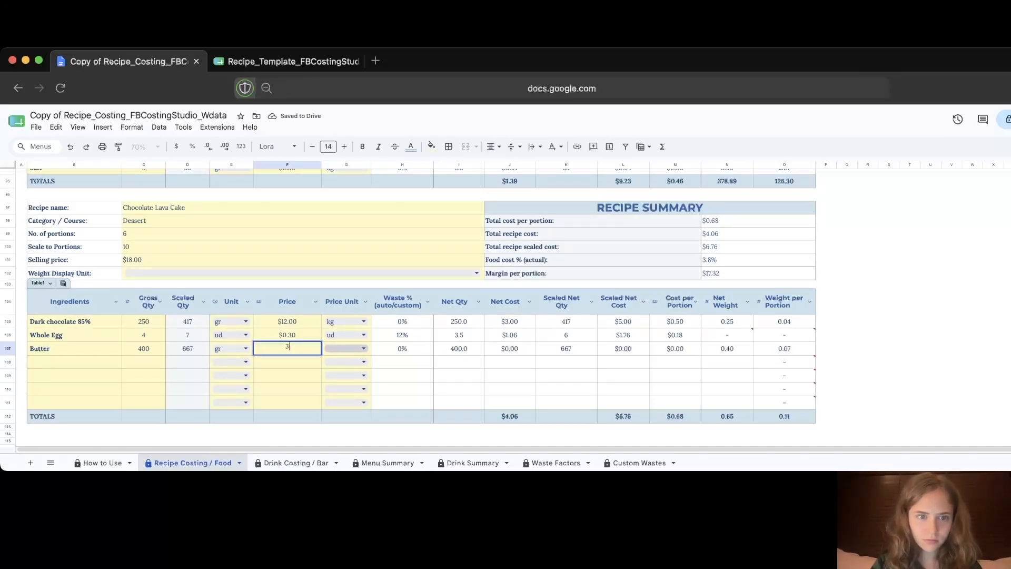
pyautogui.press('Return')
pyautogui.click(333, 364)
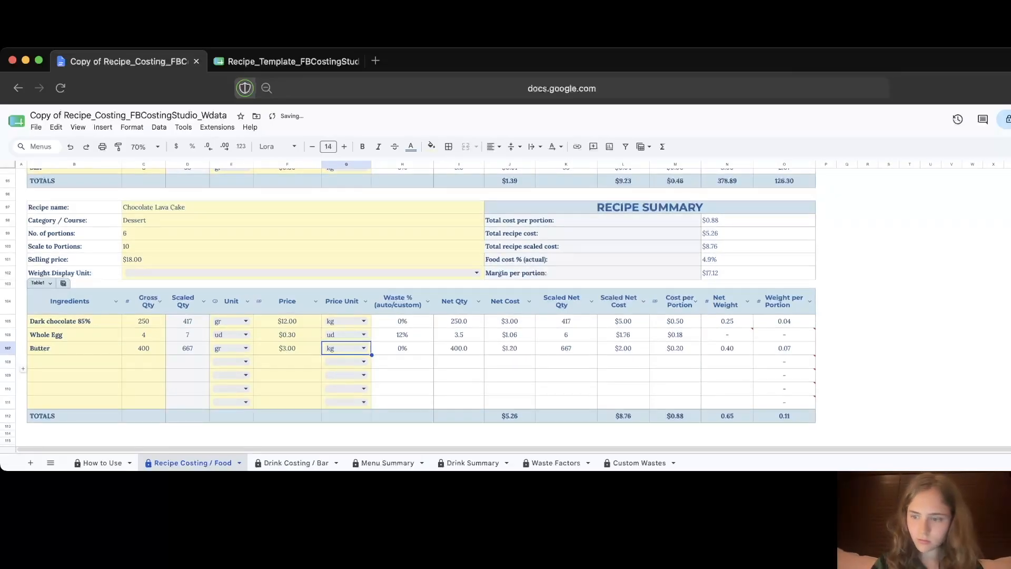
# Step: List Sugar, Flour, Cocoa Powder and Salt in the next ingredient rows
pyautogui.click(74, 362)
pyautogui.write('Sugar')
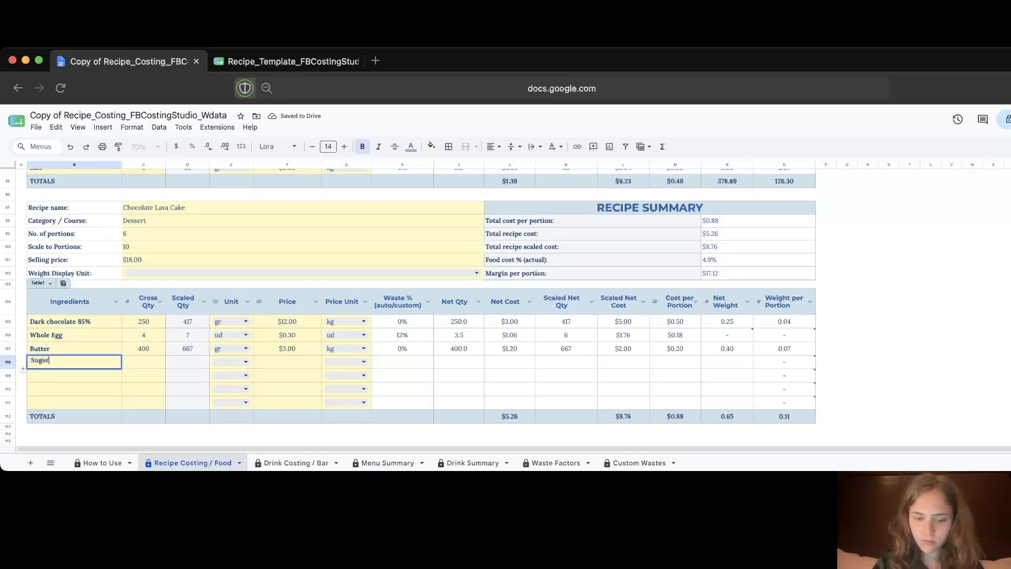
pyautogui.press('Return')
pyautogui.write('Flour')
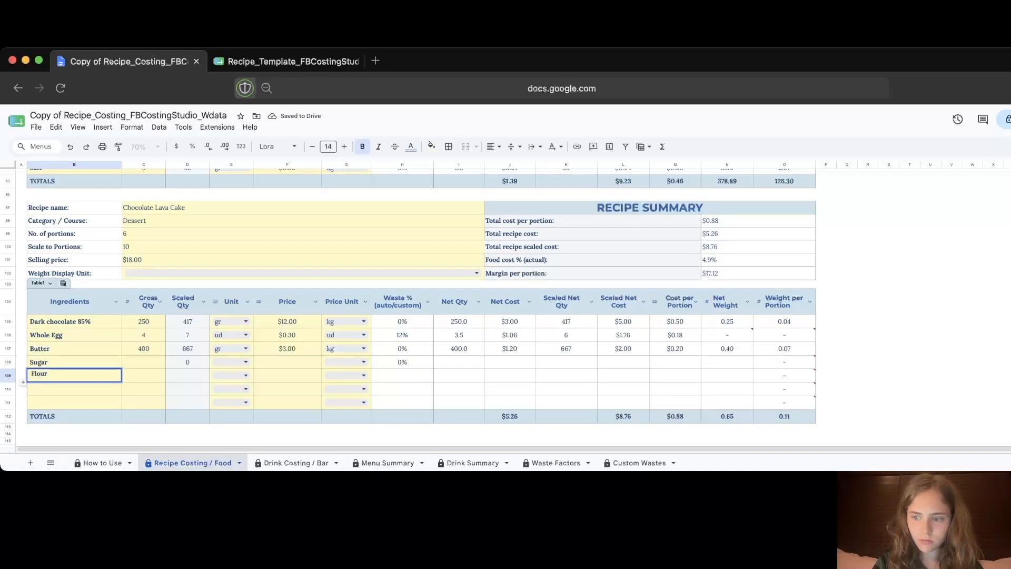
pyautogui.press('Return')
pyautogui.write('Coco')
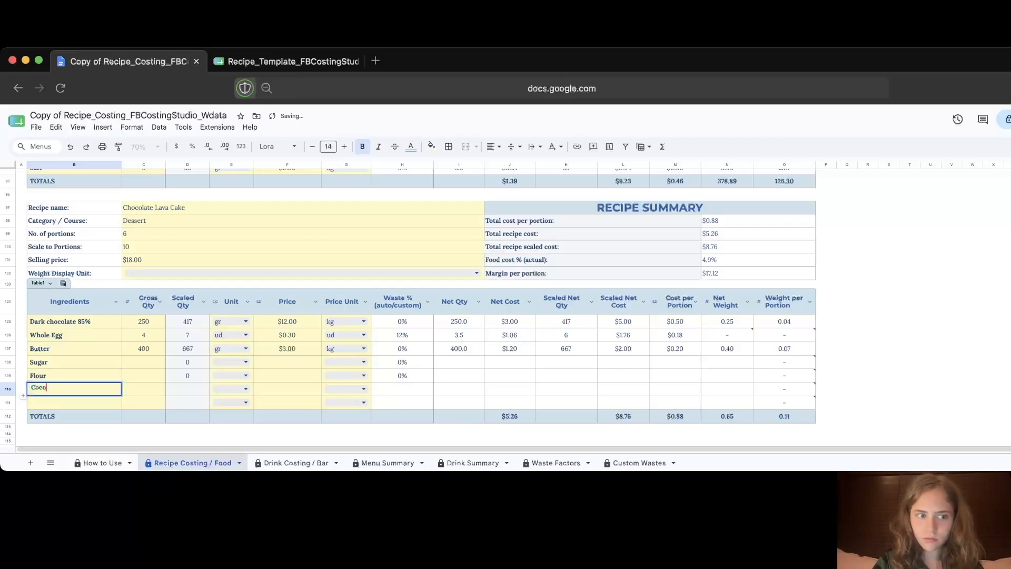
pyautogui.write('a Powder')
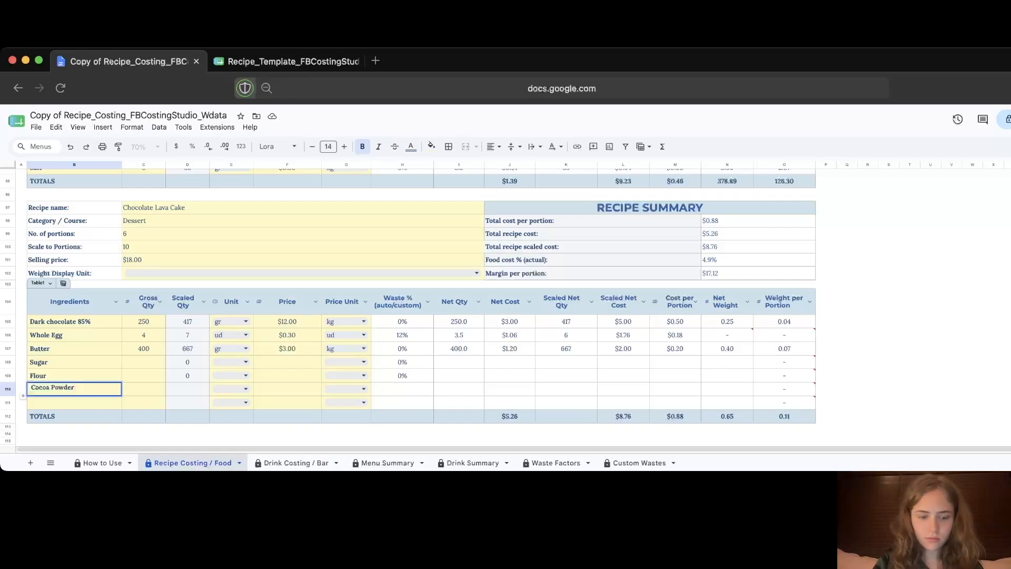
pyautogui.press('Return')
pyautogui.write('Salt')
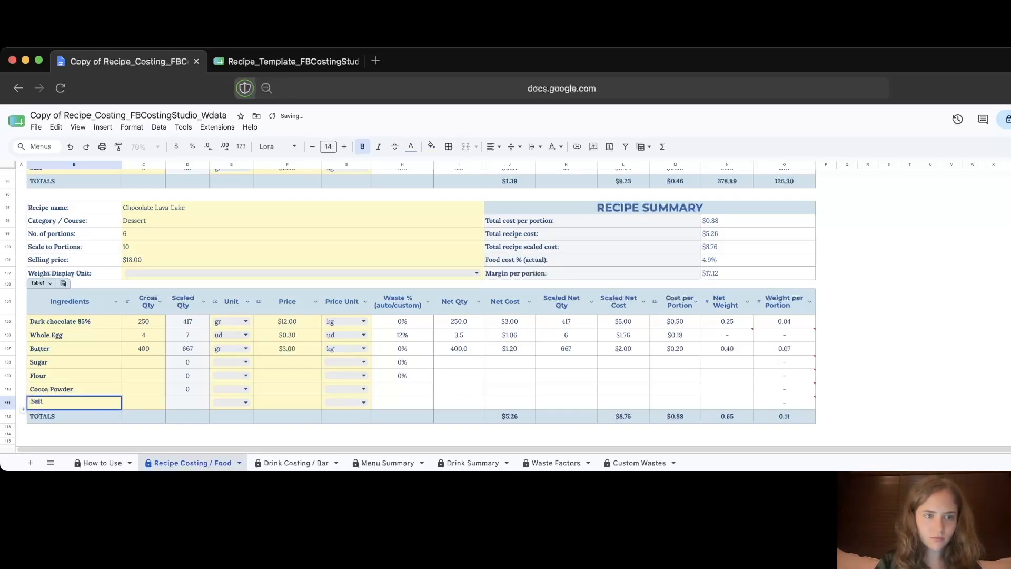
# Step: Enter gross quantities: Sugar 100, Flour 340, Cocoa Powder 100, Salt 10
pyautogui.press('Right')
pyautogui.press('Up')
pyautogui.press('Up')
pyautogui.press('Up')
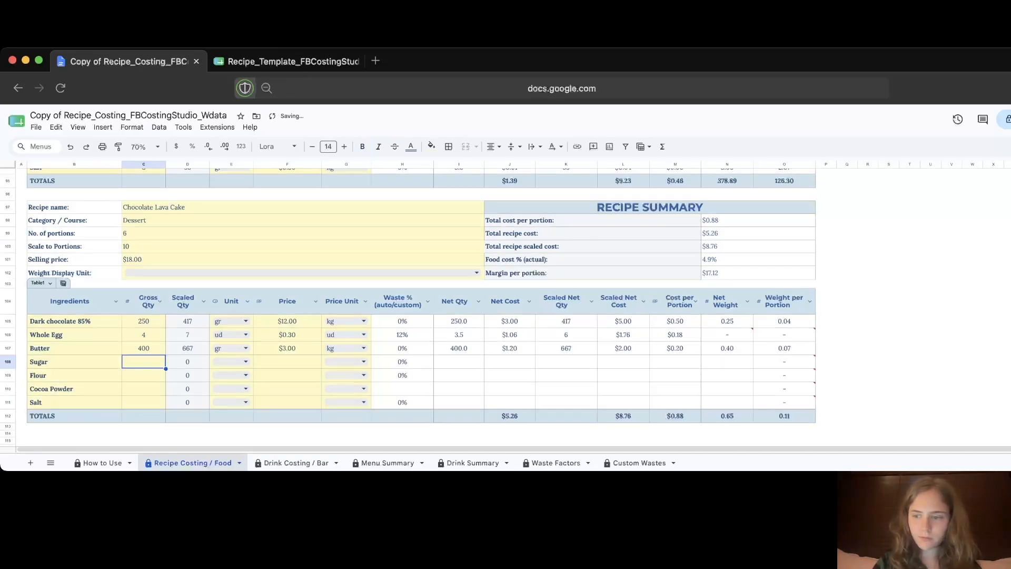
pyautogui.write('100')
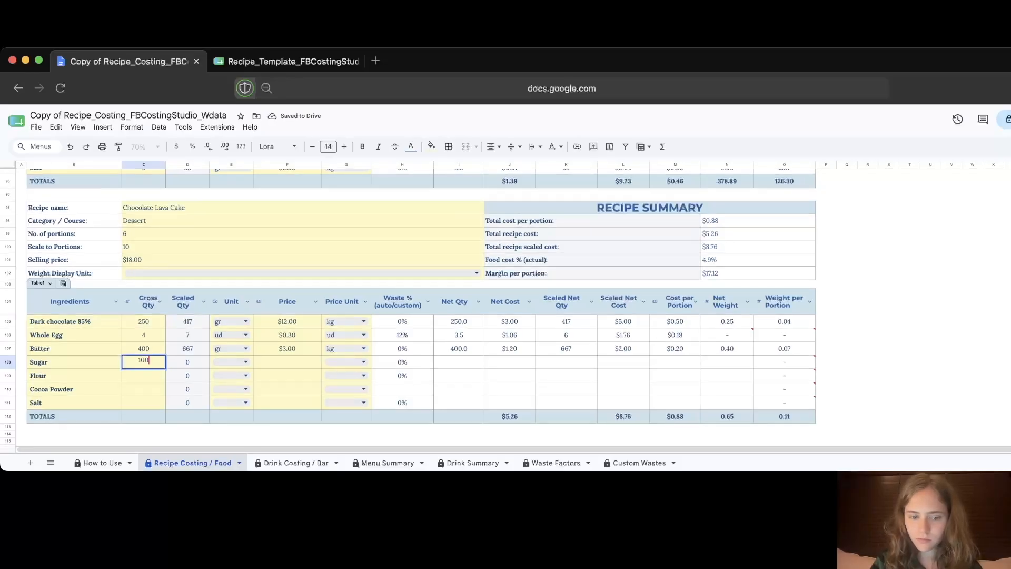
pyautogui.press('Return')
pyautogui.write('240')
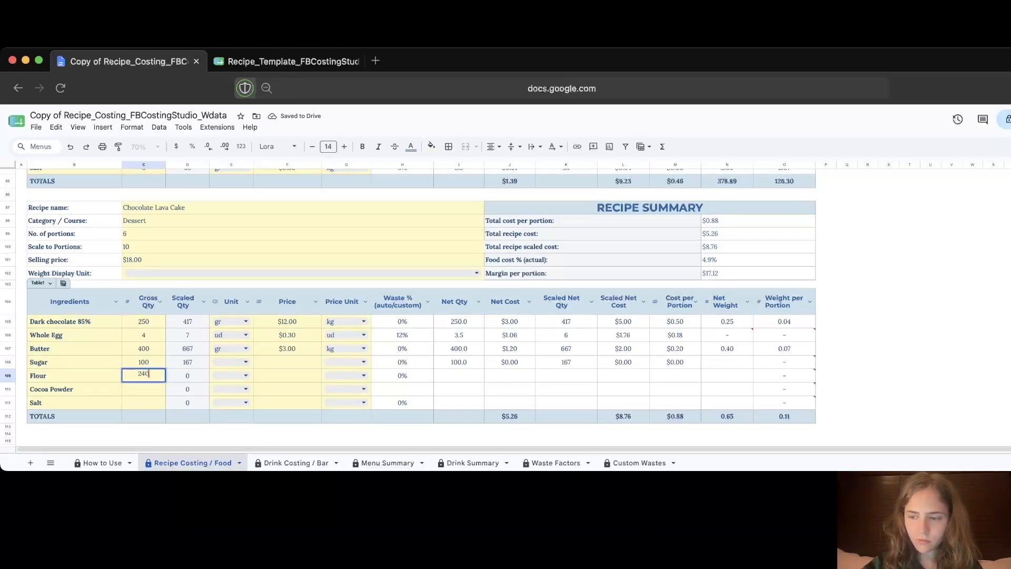
pyautogui.press('BackSpace')
pyautogui.press('BackSpace')
pyautogui.press('BackSpace')
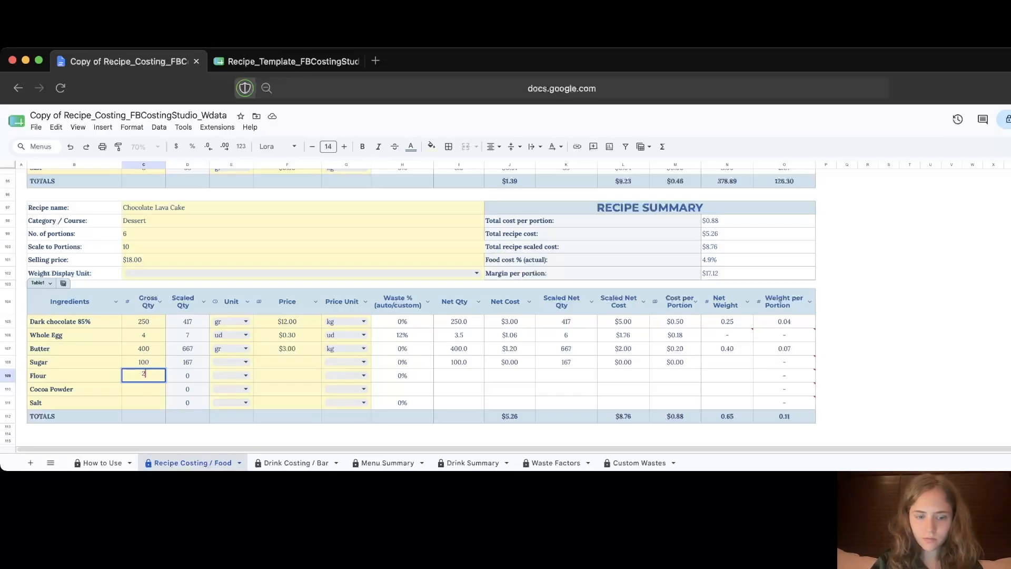
pyautogui.write('340')
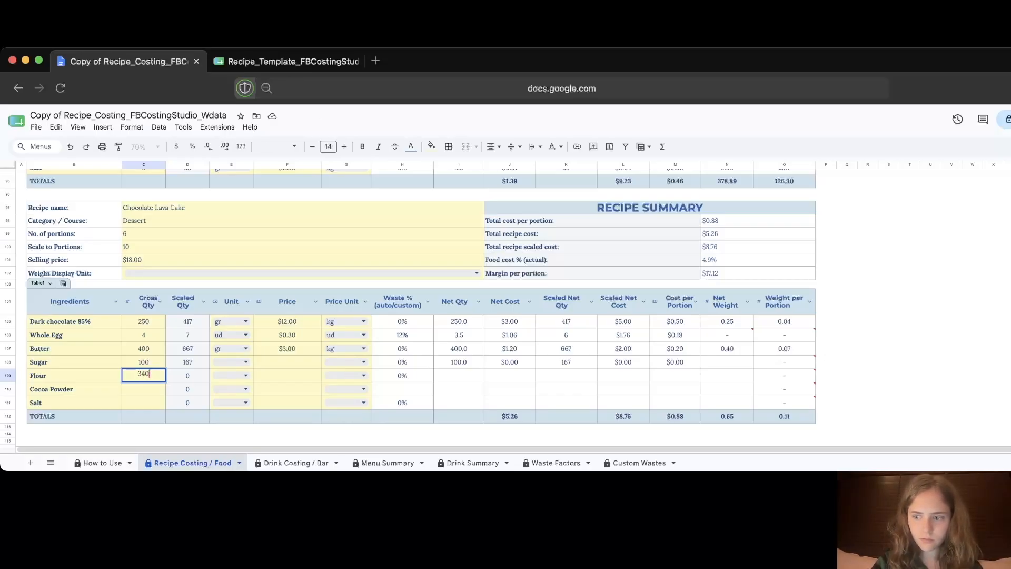
pyautogui.press('Return')
pyautogui.write('100')
pyautogui.press('Return')
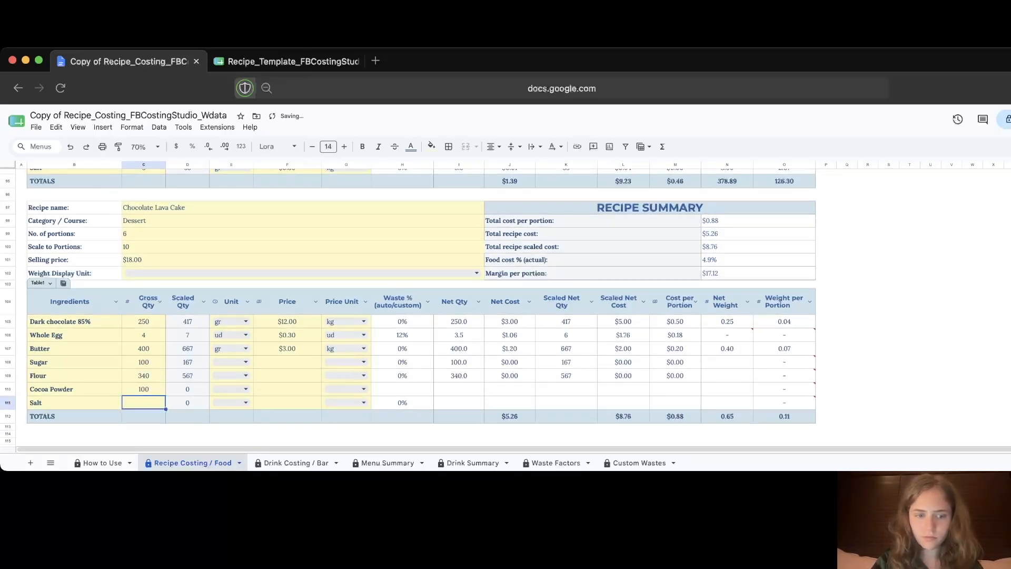
pyautogui.write('10')
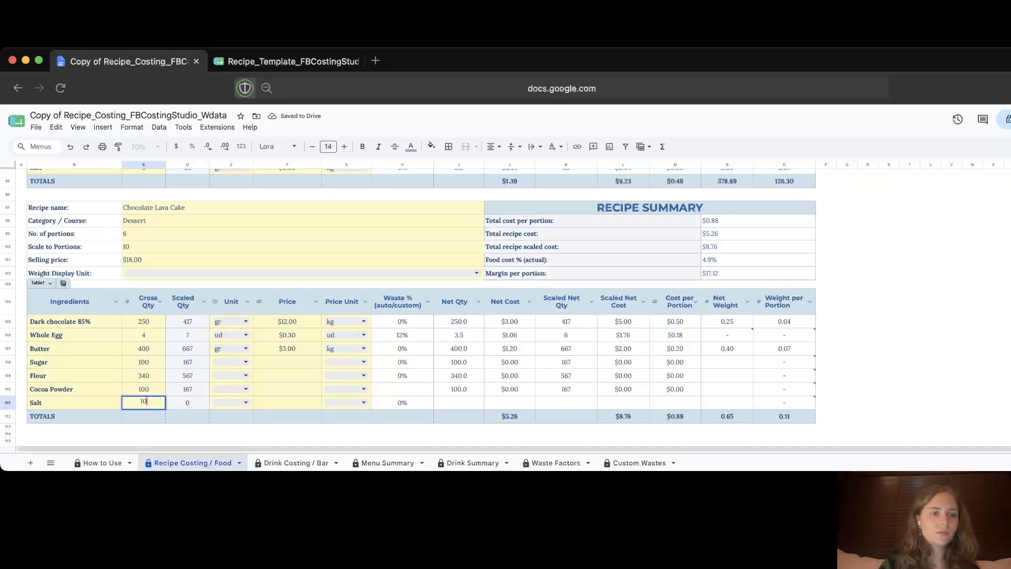
pyautogui.press('Up')
pyautogui.press('Up')
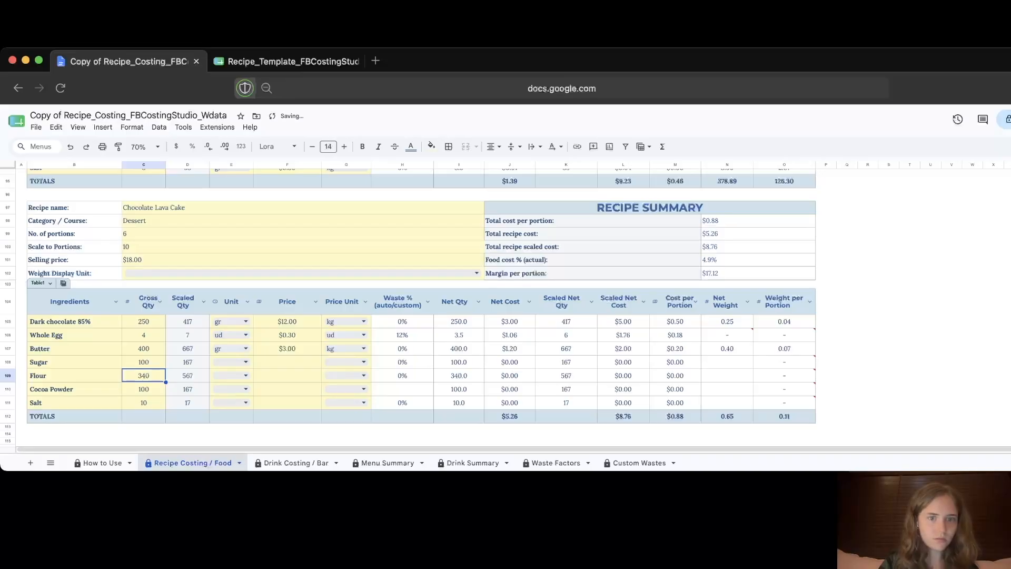
# Step: Set Sugar's unit to gr and fill it down through Salt
pyautogui.scroll(-1, 245, 348)
pyautogui.click(245, 346)
pyautogui.click(232, 378)
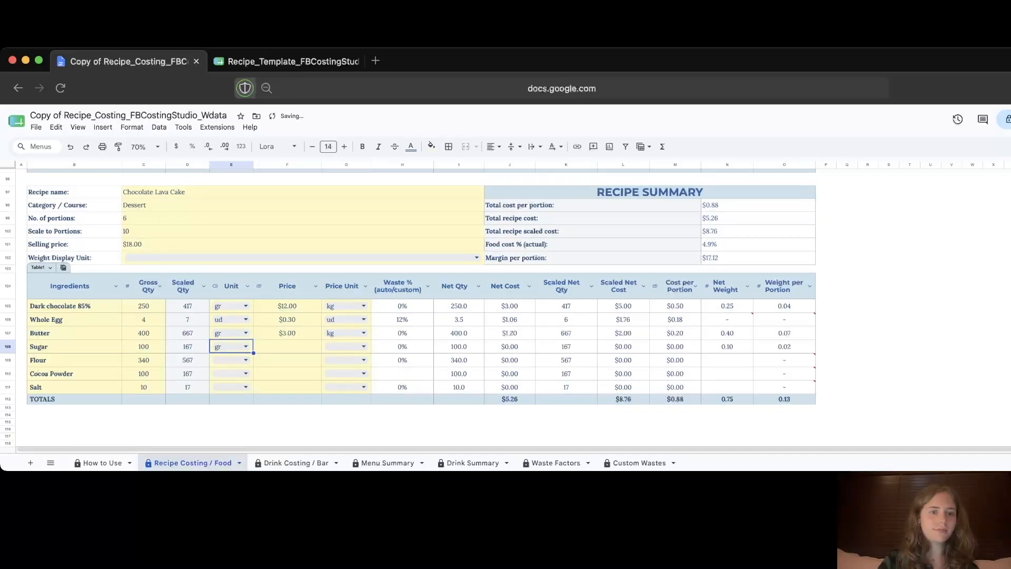
pyautogui.moveTo(249, 389); pyautogui.dragTo(249, 390)
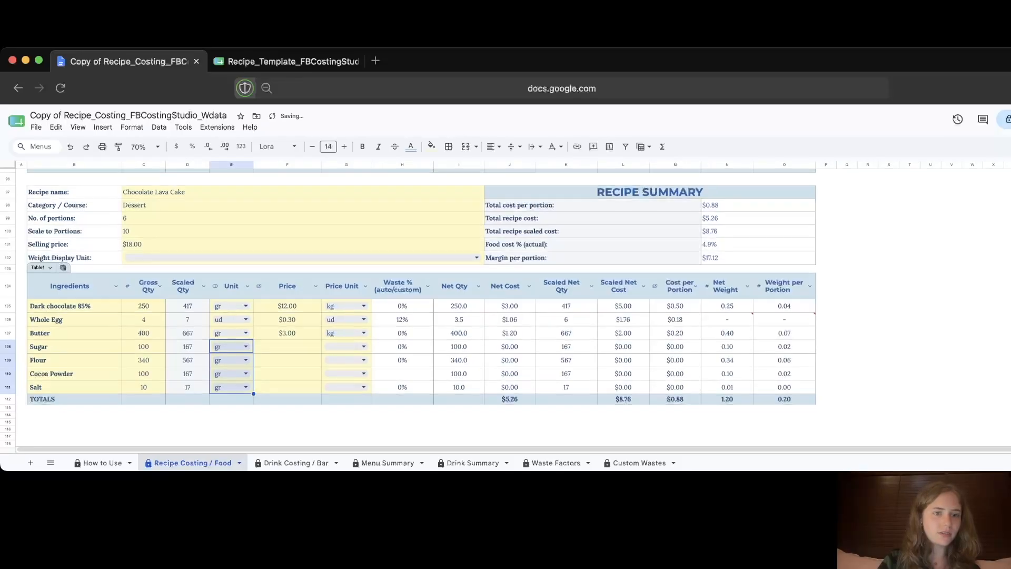
pyautogui.click(287, 346)
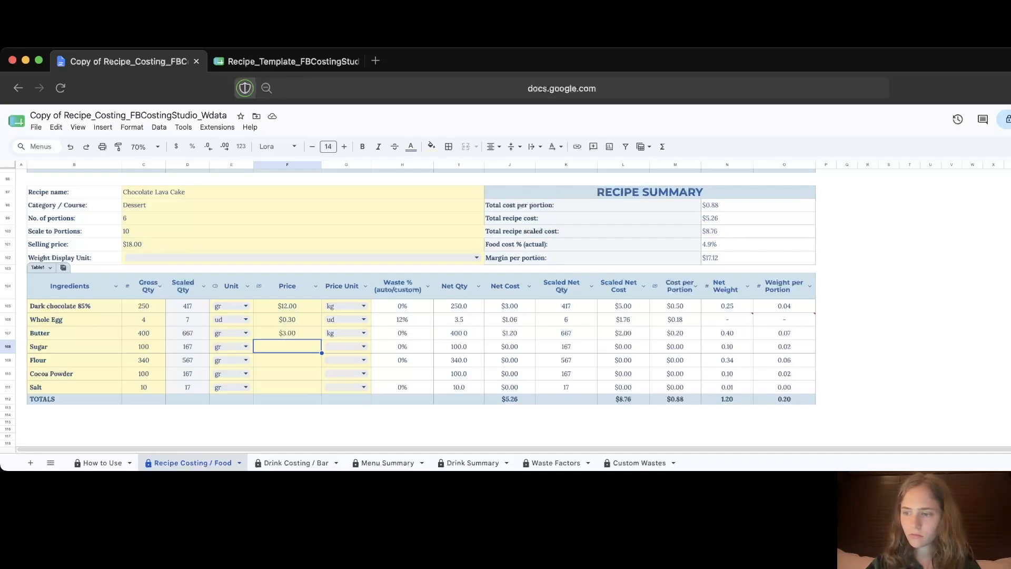
# Step: Enter prices 1.20, 1.00, 8.00 and 0.80 for Sugar, Flour, Cocoa Powder and Salt
pyautogui.write('1')
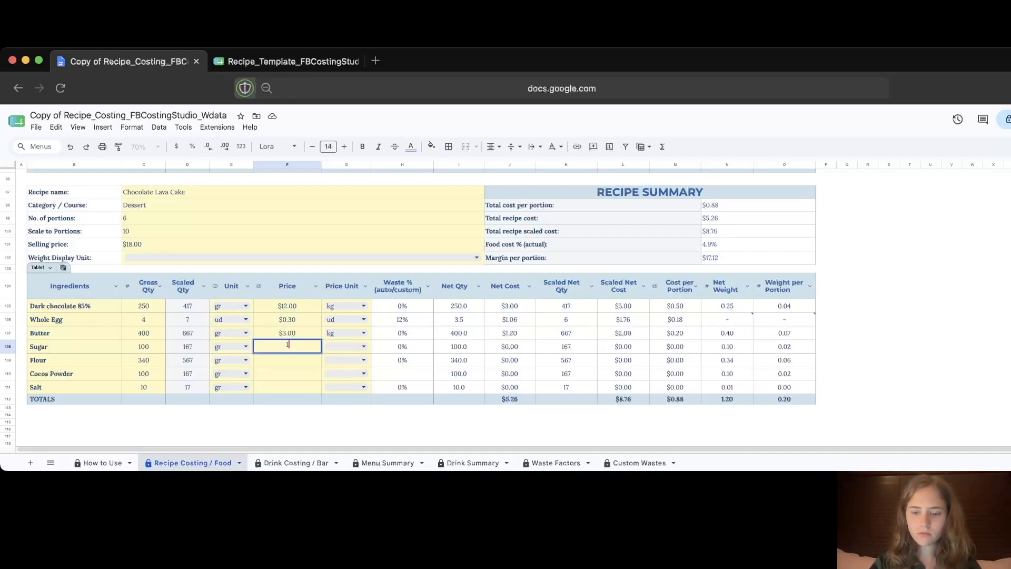
pyautogui.write('.2')
pyautogui.press('Return')
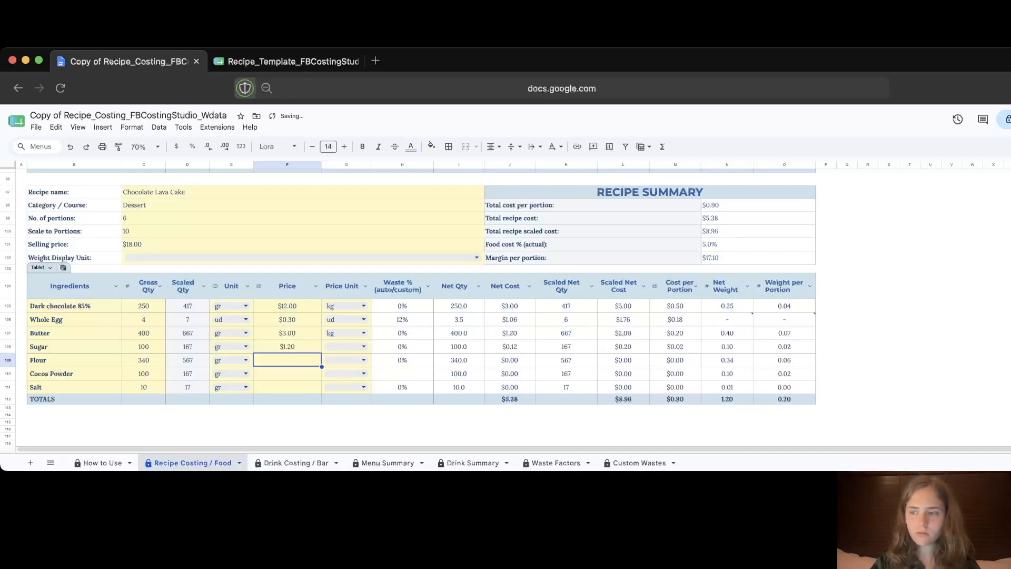
pyautogui.write('1')
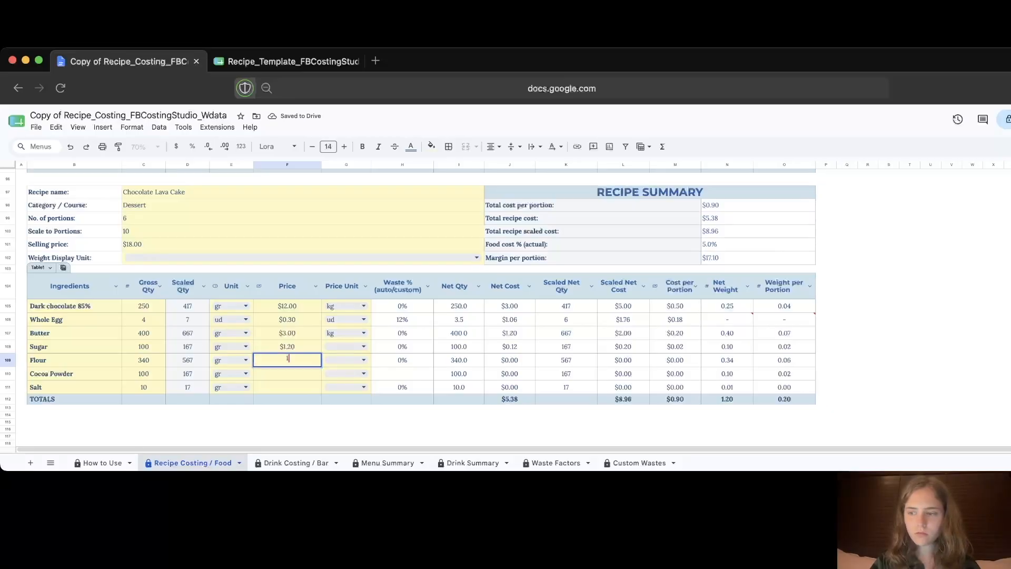
pyautogui.press('Return')
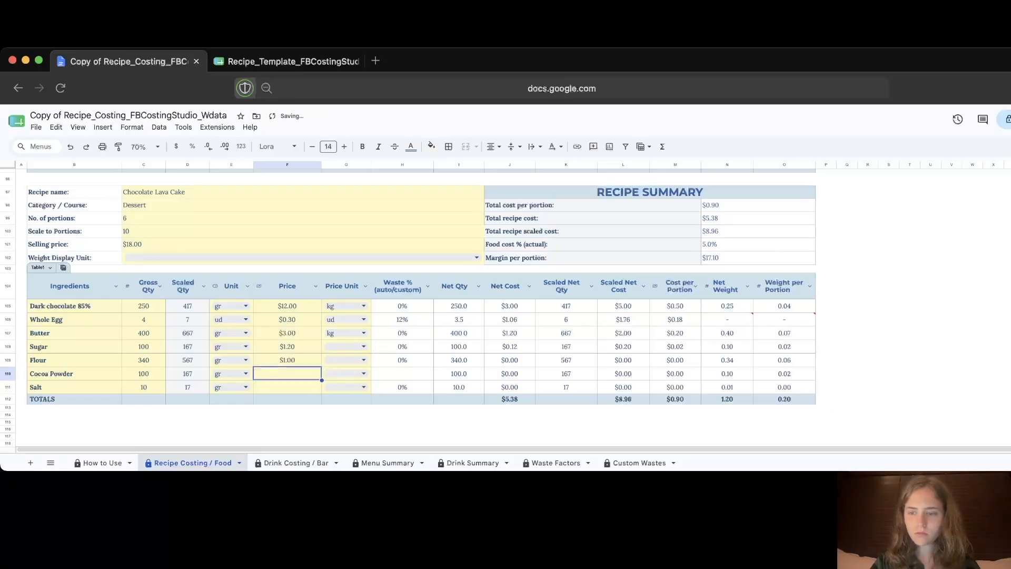
pyautogui.write('8')
pyautogui.press('Return')
pyautogui.write('0.8')
pyautogui.press('Return')
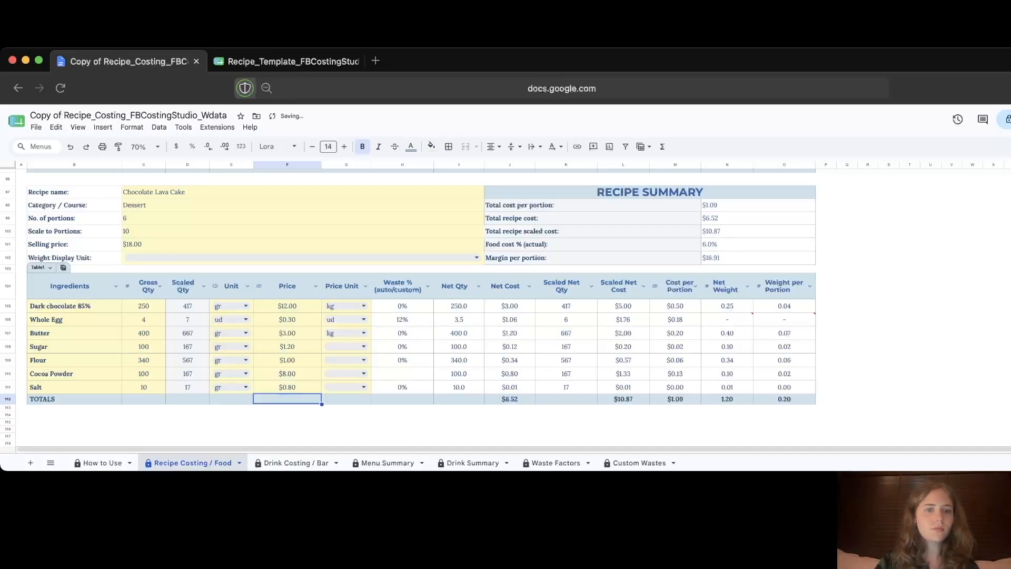
# Step: Set Sugar's price unit to kg and fill it down through Salt
pyautogui.click(363, 346)
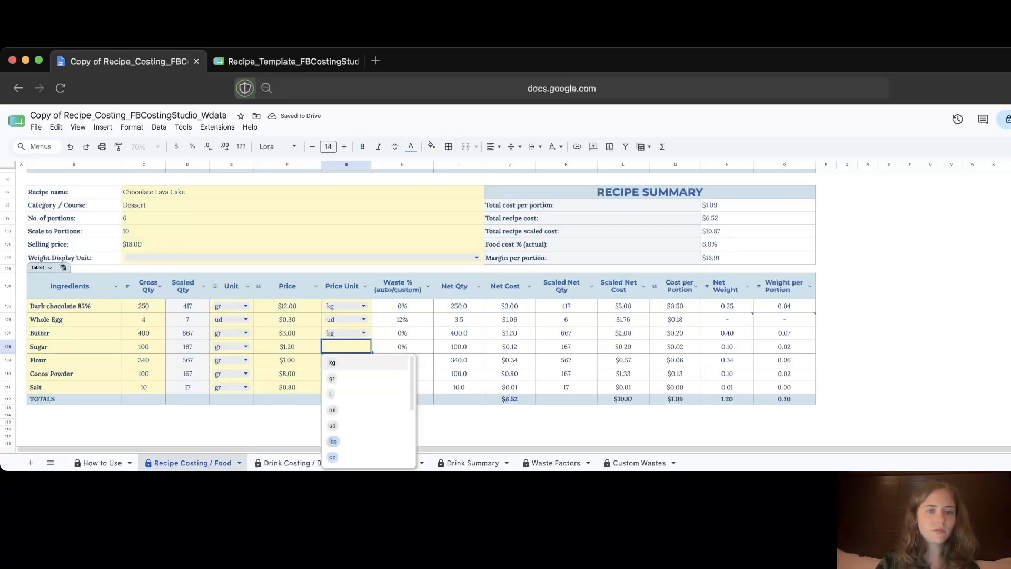
pyautogui.click(348, 362)
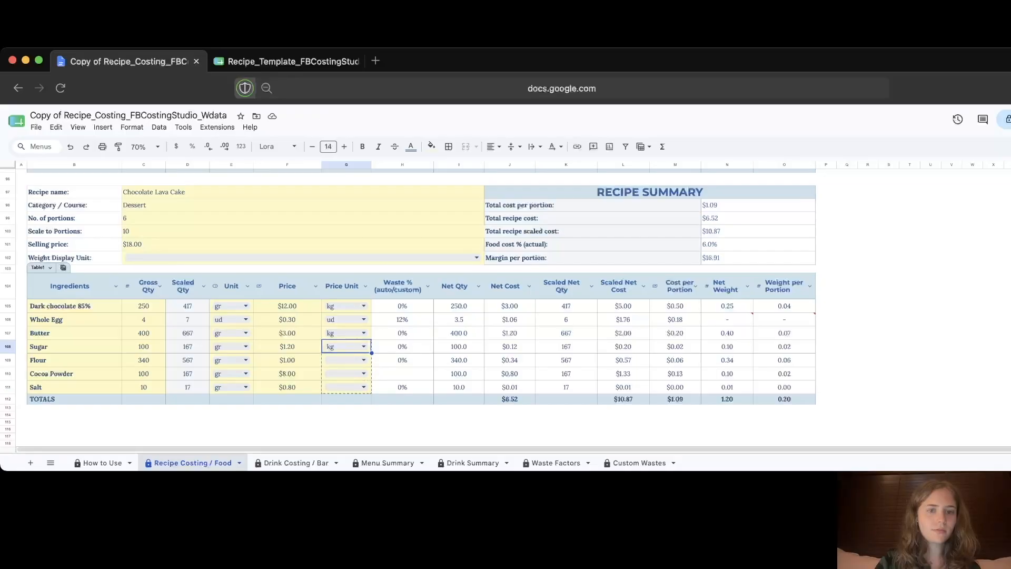
pyautogui.moveTo(371, 353); pyautogui.dragTo(368, 388)
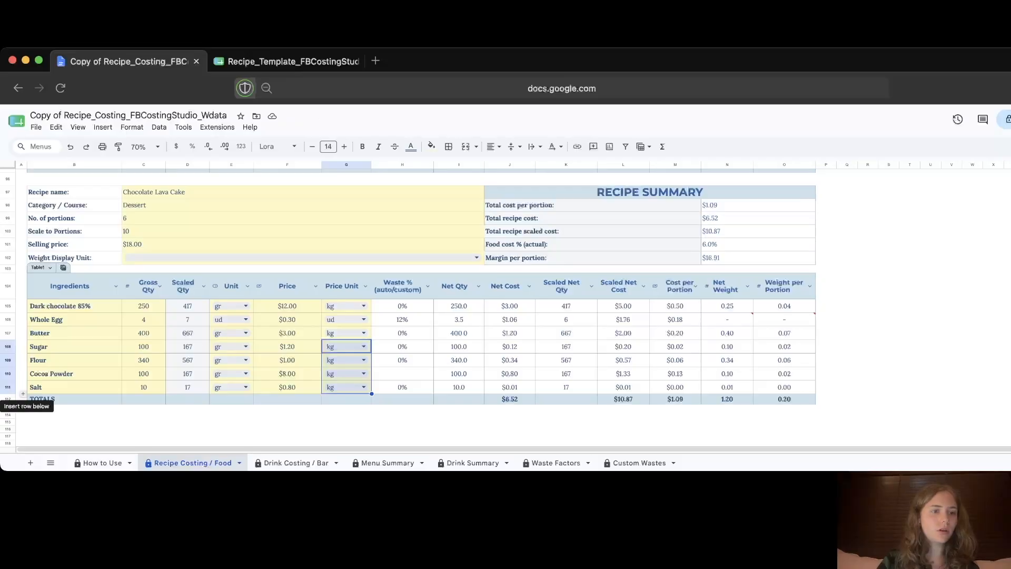
pyautogui.click(23, 394)
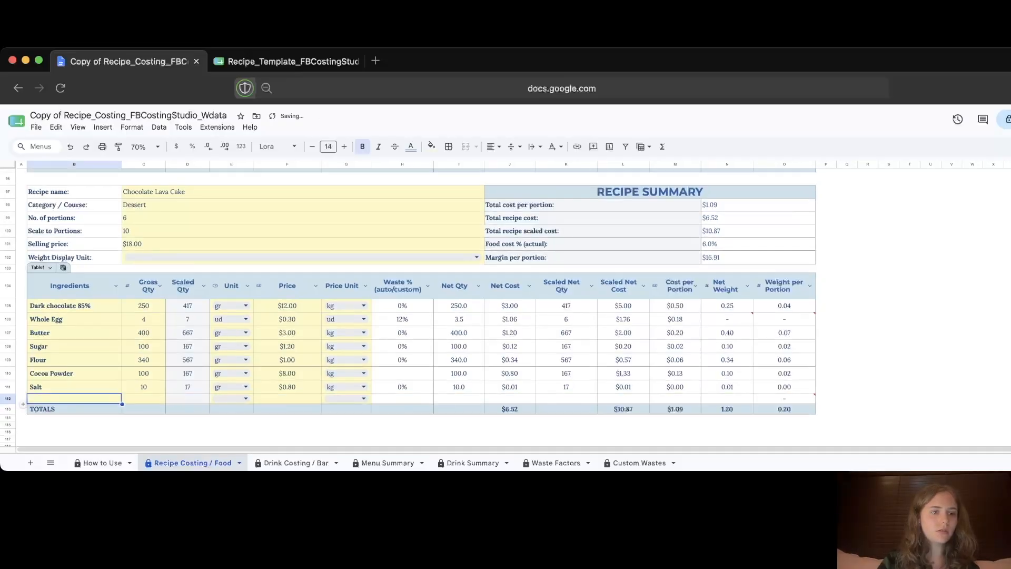
pyautogui.click(23, 404)
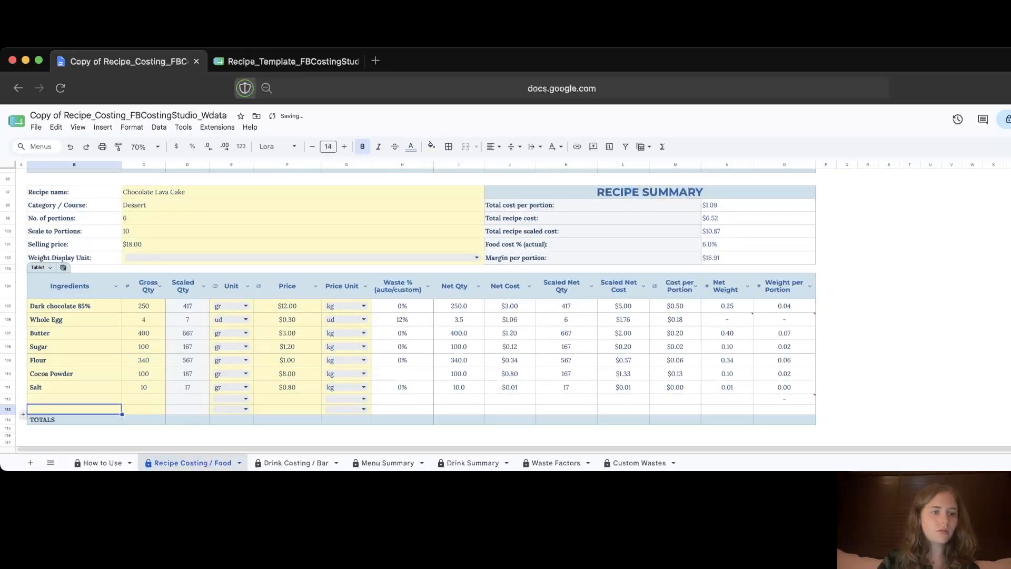
pyautogui.scroll(-1, 21, 397)
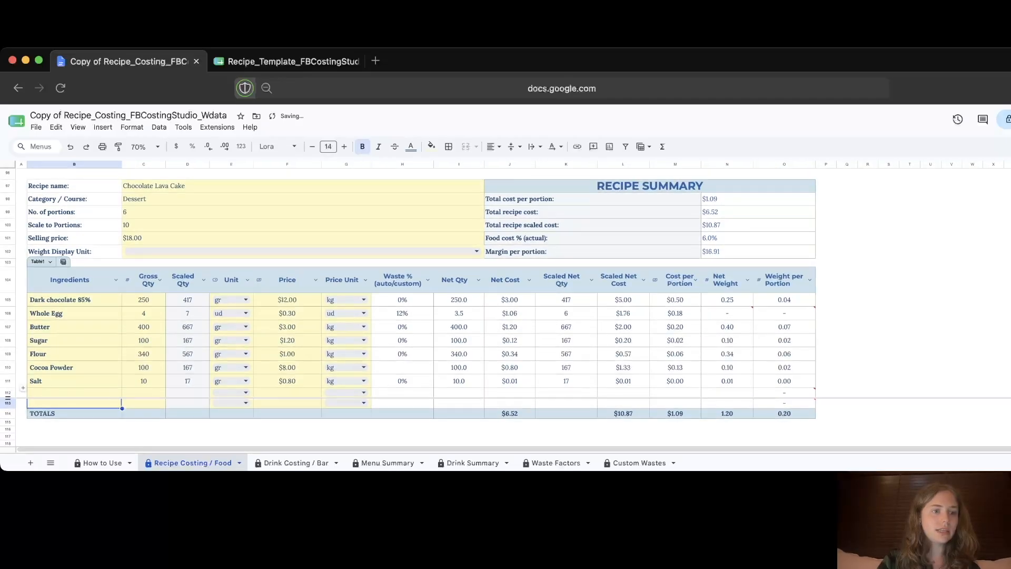
pyautogui.moveTo(8, 393); pyautogui.dragTo(7, 403)
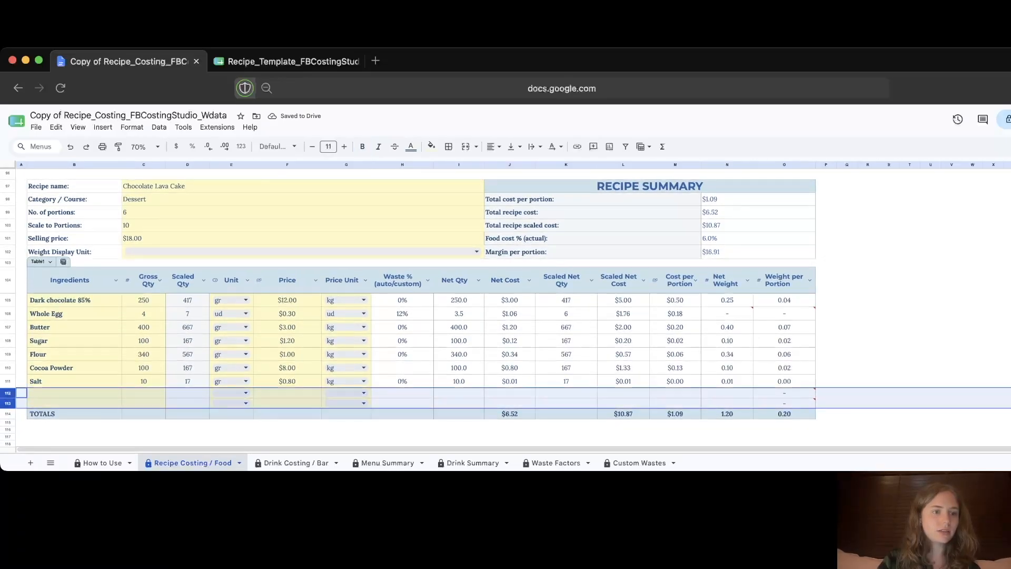
pyautogui.rightClick(8, 399)
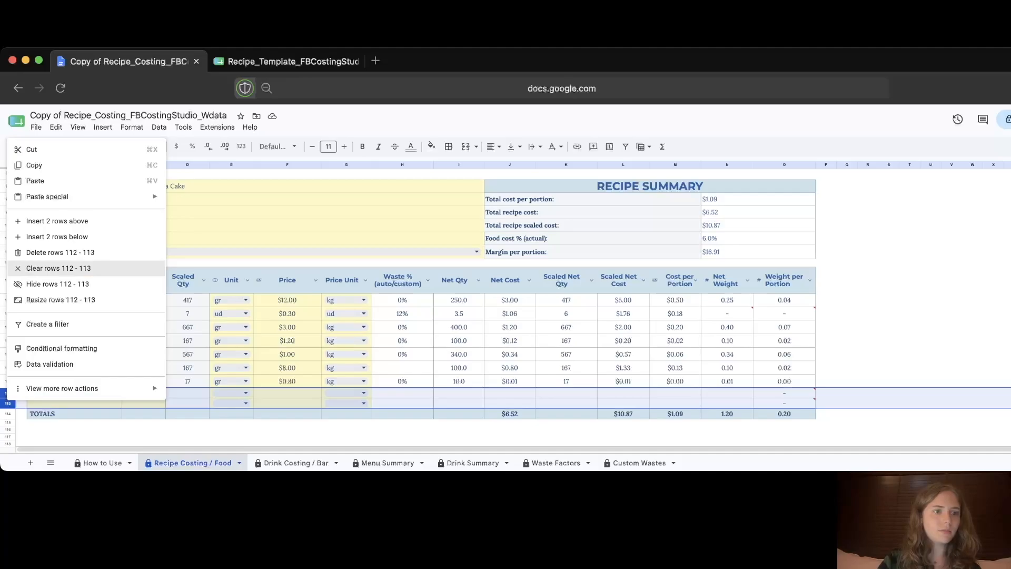
pyautogui.click(60, 252)
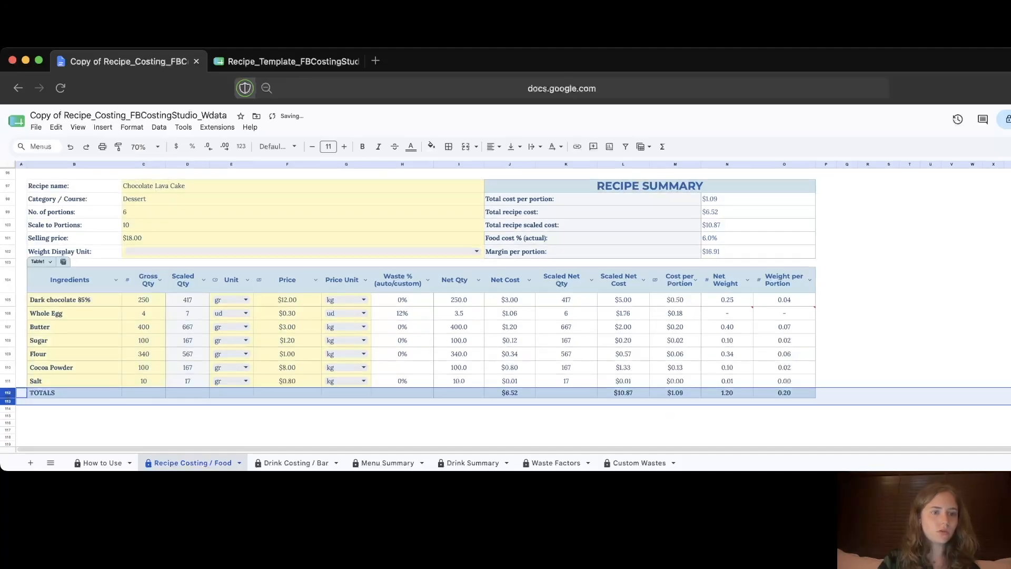
pyautogui.click(143, 367)
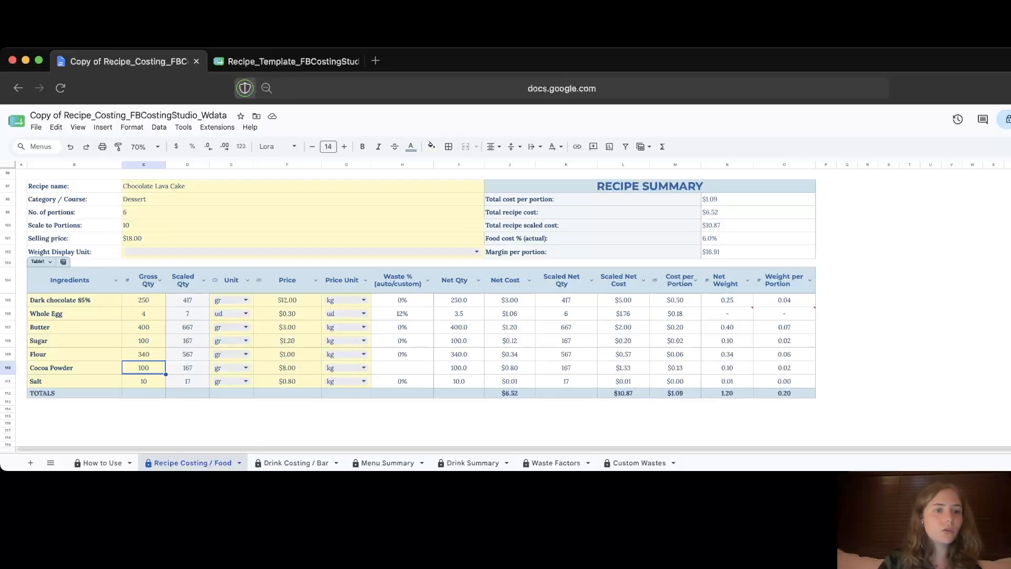
# Step: Change the Chocolate Lava Cake's selling price cell to 9
pyautogui.click(158, 238)
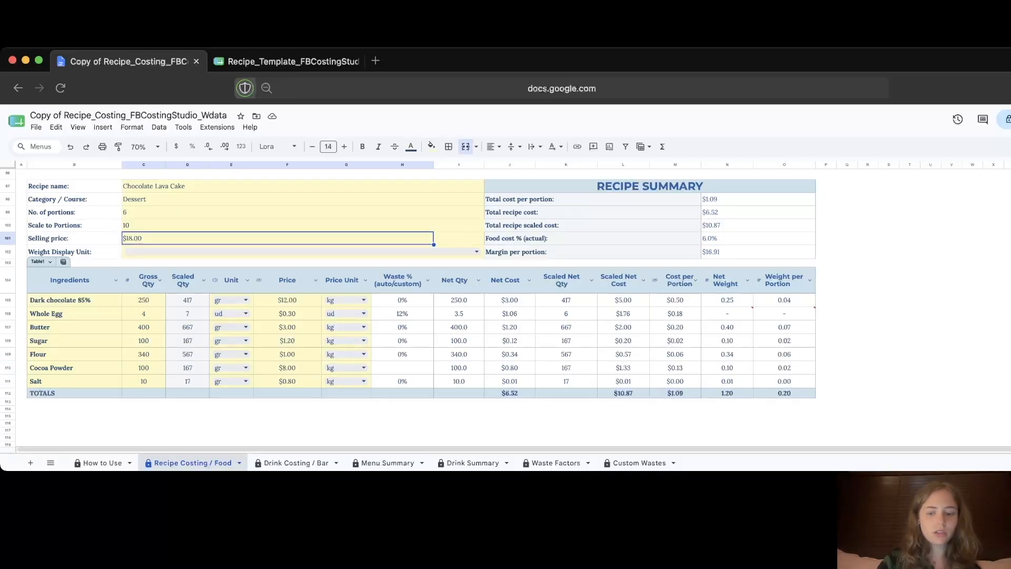
pyautogui.write('9')
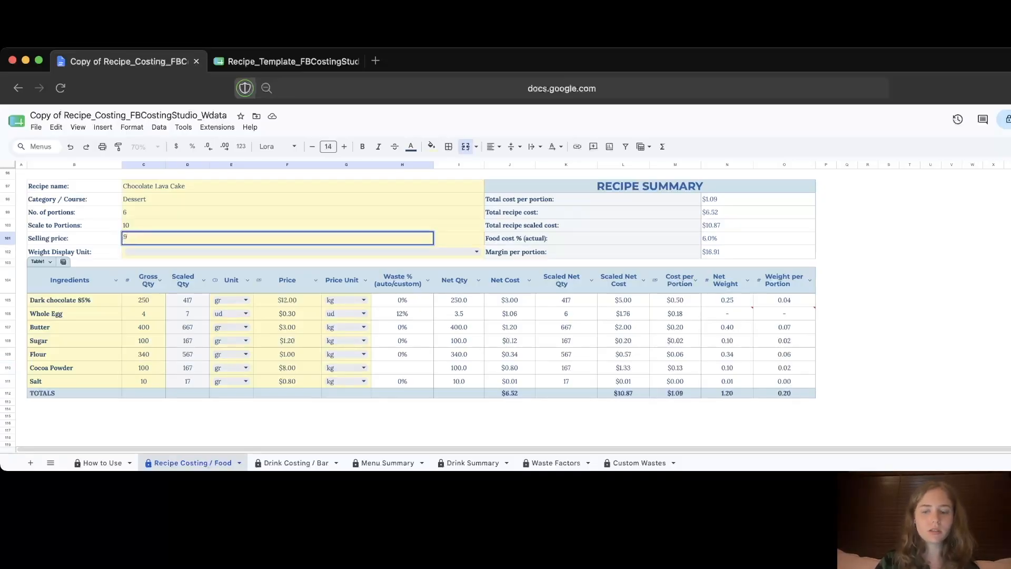
pyautogui.press('Return')
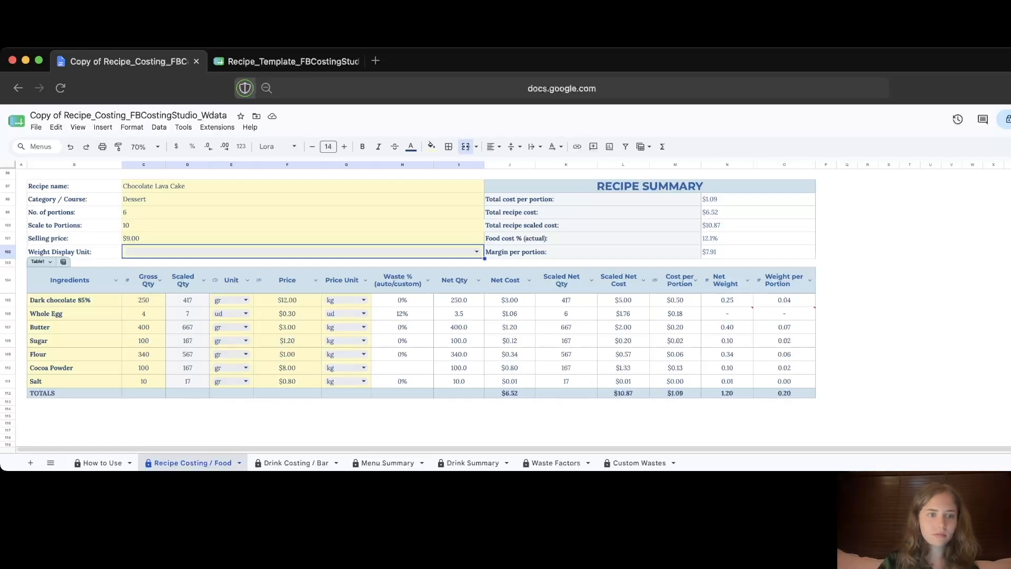
# Step: Enter ounce quantities: Dark chocolate 8.8, Whole Egg 4, Butter 14.1, Sugar 3.5, Flour 11.9, Cocoa 3.5, Salt 0.4
pyautogui.click(143, 300)
pyautogui.write('8.8')
pyautogui.press('Return')
pyautogui.write('14.1')
pyautogui.press('Return')
pyautogui.press('Up')
pyautogui.write('4')
pyautogui.press('Return')
pyautogui.write('14.1')
pyautogui.press('Return')
pyautogui.write('3.5')
pyautogui.press('Return')
pyautogui.write('11.9')
pyautogui.press('Return')
pyautogui.write('3.5')
pyautogui.press('Return')
pyautogui.write('0.4')
# Step: Set the Unit to oz for Dark chocolate and Butter and fill oz down through Salt
pyautogui.click(245, 300)
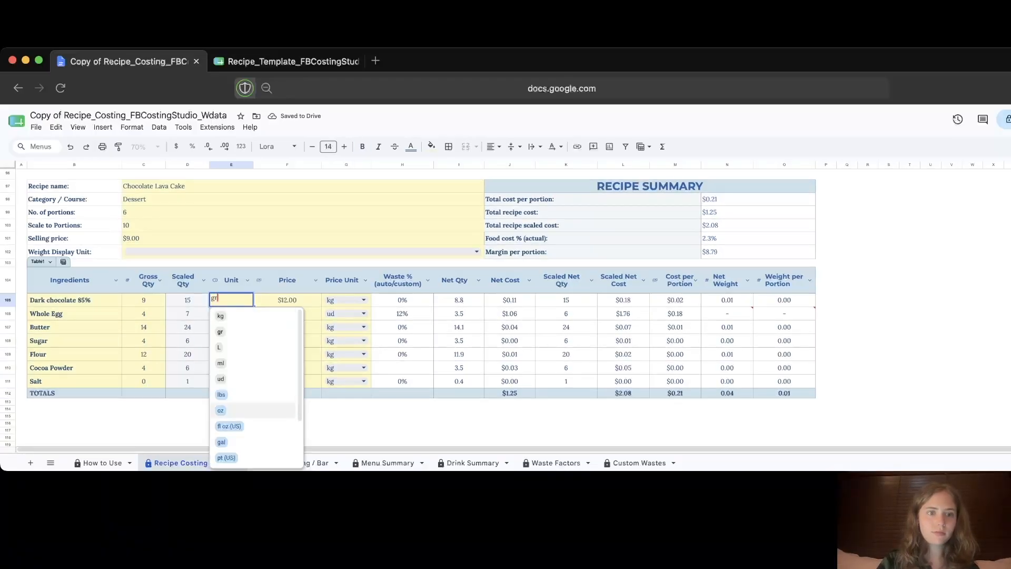
pyautogui.click(245, 411)
pyautogui.click(246, 327)
pyautogui.click(246, 436)
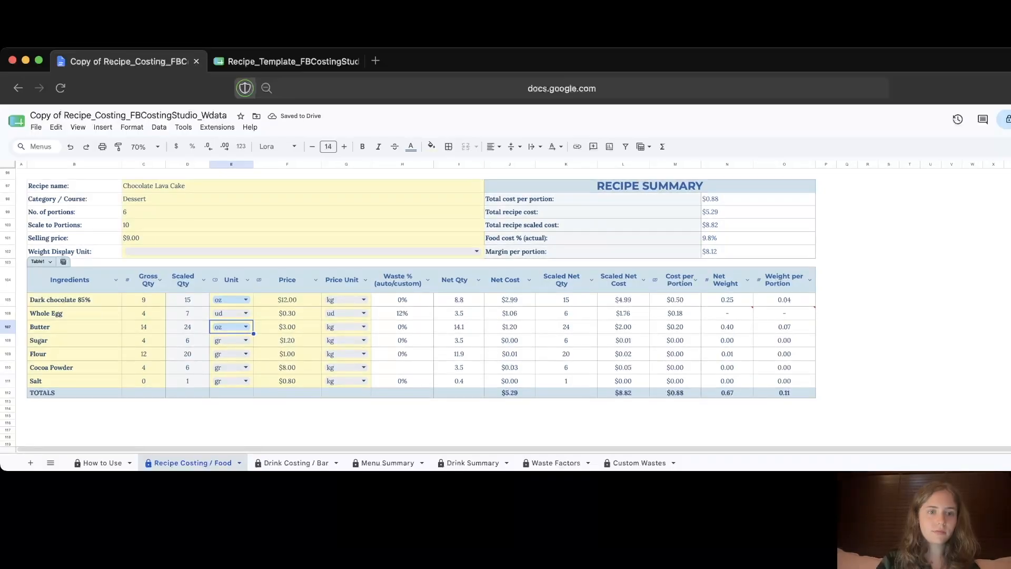
pyautogui.moveTo(254, 334); pyautogui.dragTo(253, 382)
# Step: Enter new prices: Dark chocolate 5.44, Butter 1.36, Sugar 0.54, Flour 0.45, Cocoa 3.63, Salt 0.36
pyautogui.click(287, 299)
pyautogui.write('5.44')
pyautogui.press('Return')
pyautogui.write('1.3')
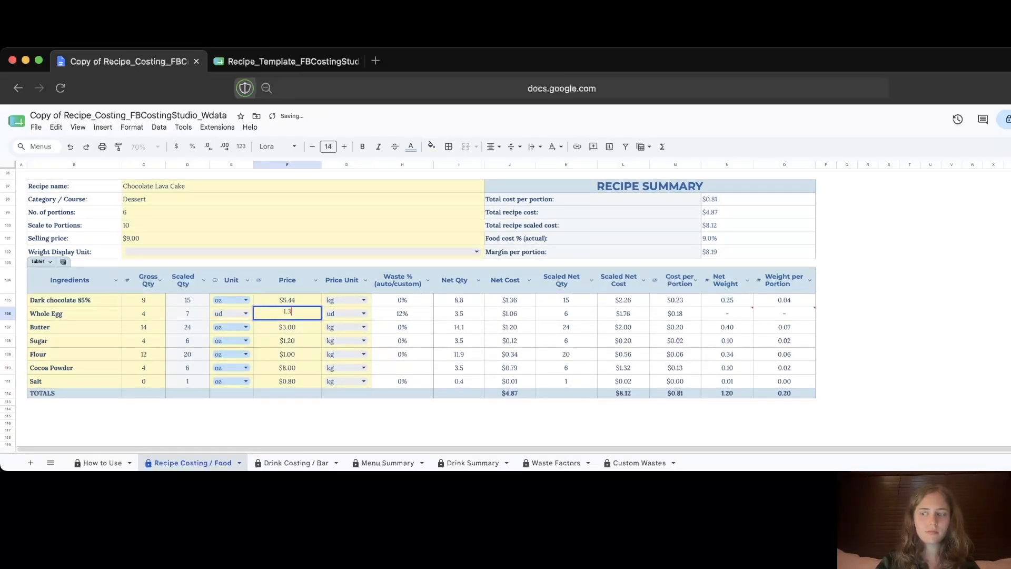
pyautogui.press('Return')
pyautogui.write('1.36')
pyautogui.press('Return')
pyautogui.write('0.54')
pyautogui.press('Return')
pyautogui.write('0.45')
pyautogui.press('Return')
pyautogui.write('3.63')
pyautogui.press('Return')
pyautogui.write('0.36')
pyautogui.press('Return')
# Step: Set the Price Unit to lbs for Dark chocolate and Butter and fill it down through Salt
pyautogui.click(363, 300)
pyautogui.click(352, 411)
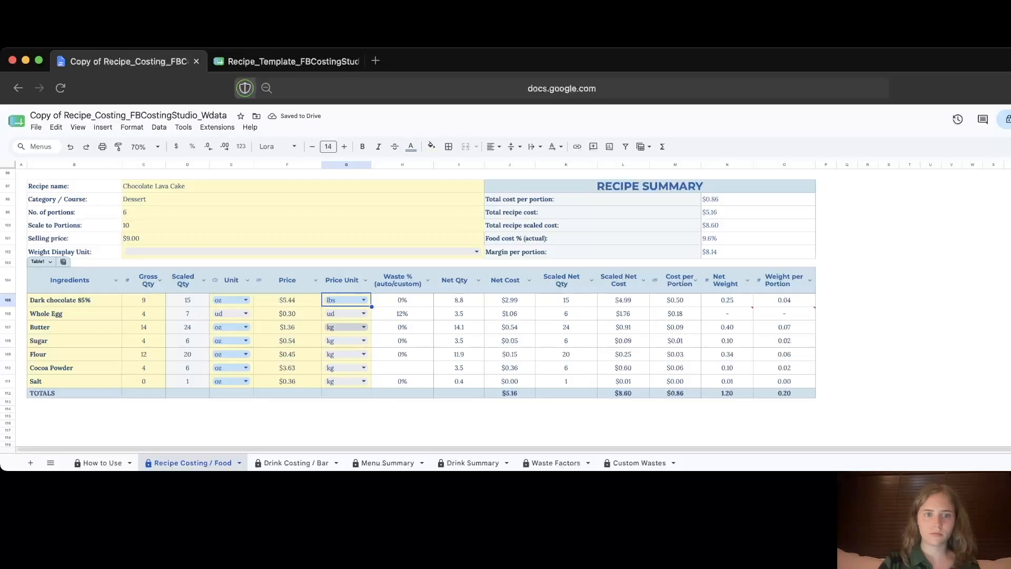
pyautogui.click(364, 327)
pyautogui.click(350, 438)
pyautogui.moveTo(371, 333); pyautogui.dragTo(370, 383)
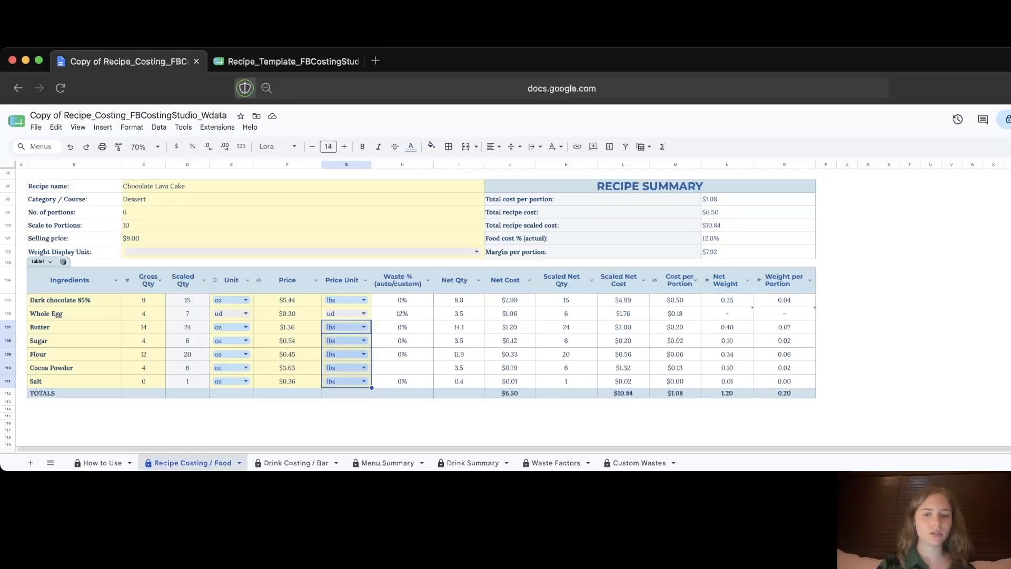
pyautogui.click(302, 225)
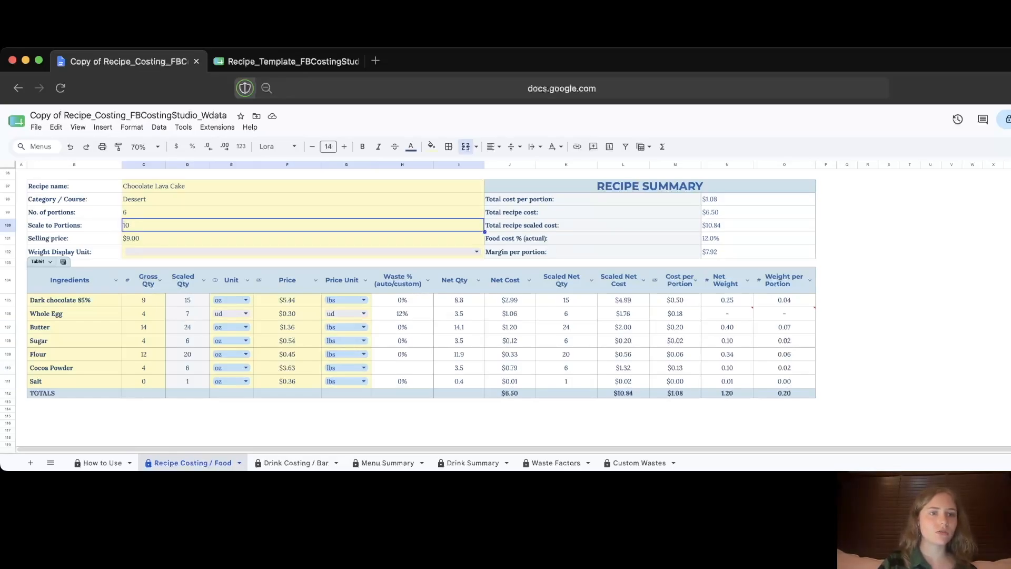
# Step: Enter 20 as the Scale to Portions value, bringing the total scaled cost to $21.67
pyautogui.write('20')
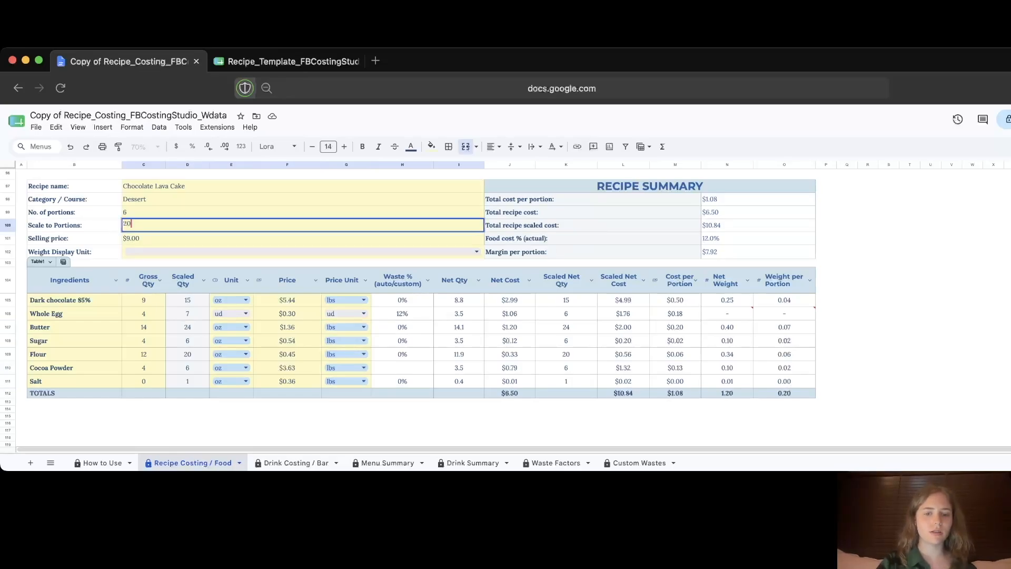
pyautogui.press('Return')
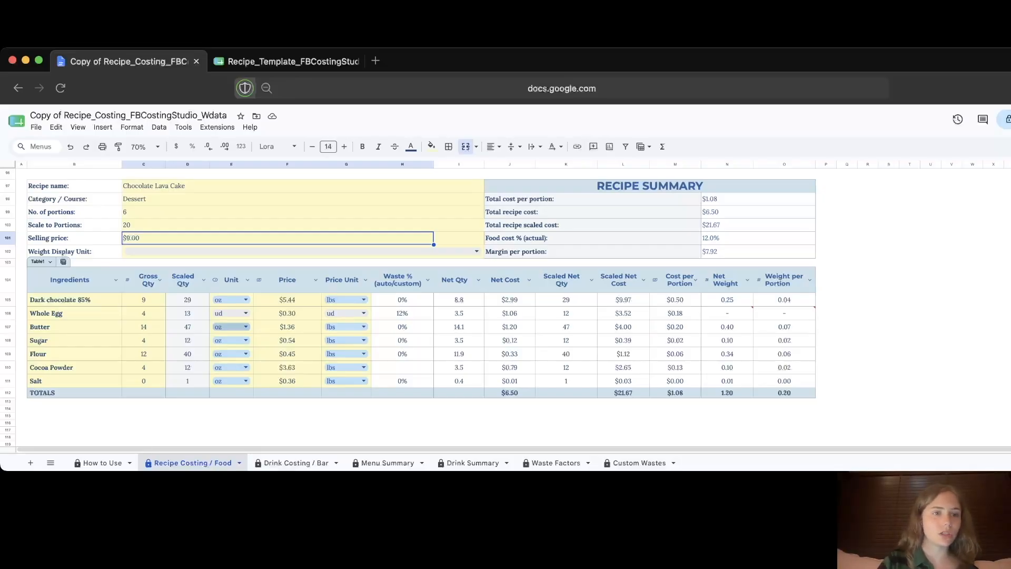
pyautogui.click(237, 211)
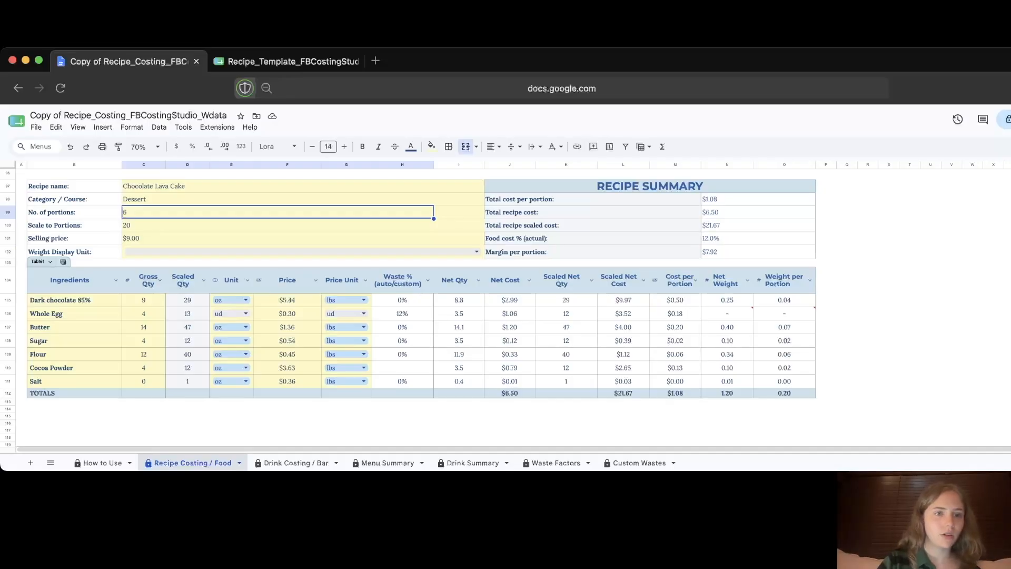
# Step: Cycle the Weight Display Unit through oz, lbs, gr and kg, finally leaving it on oz
pyautogui.click(477, 252)
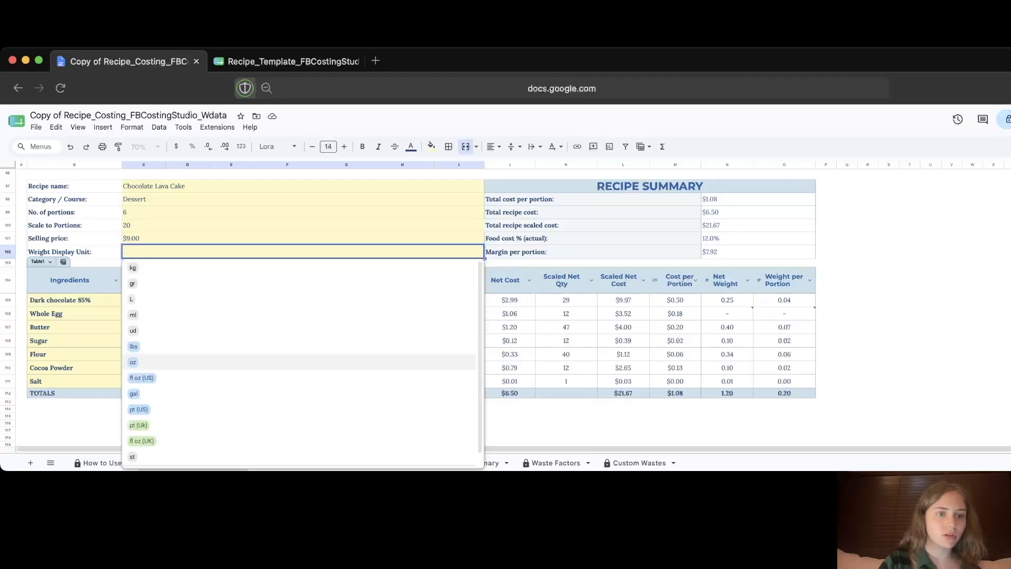
pyautogui.click(133, 362)
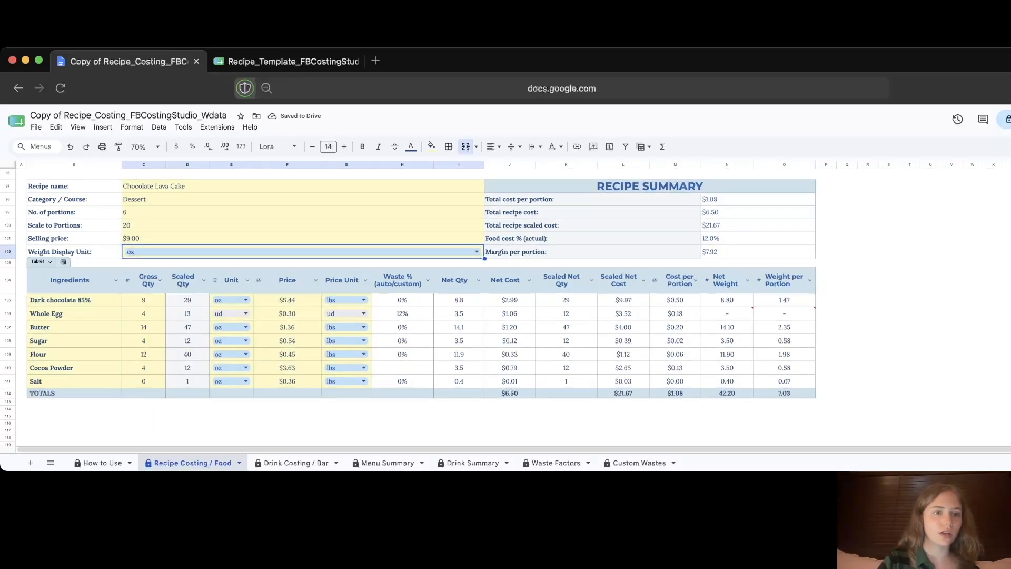
pyautogui.click(477, 252)
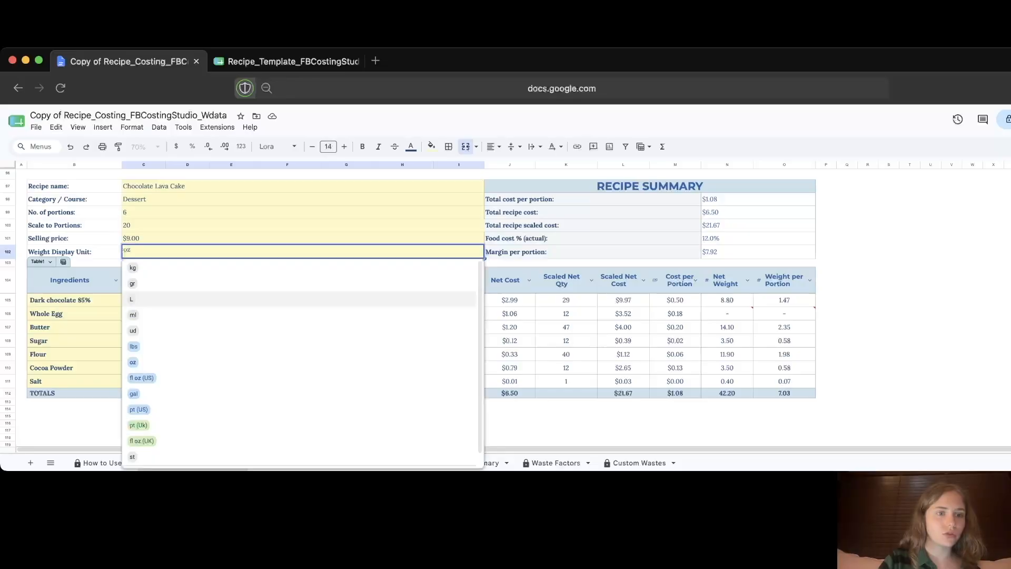
pyautogui.click(298, 347)
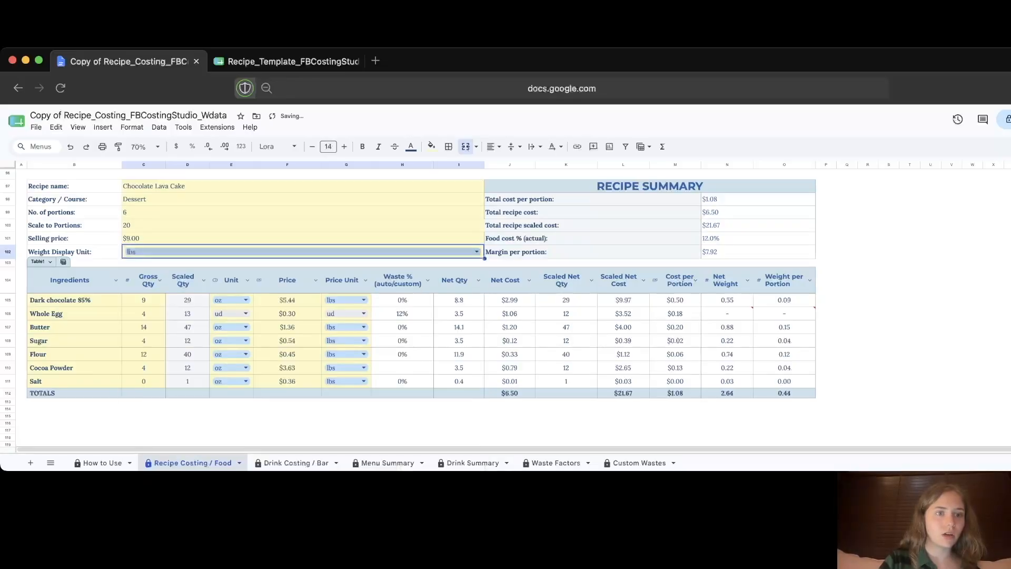
pyautogui.click(476, 252)
pyautogui.press('Down')
pyautogui.press('Down')
pyautogui.press('Return')
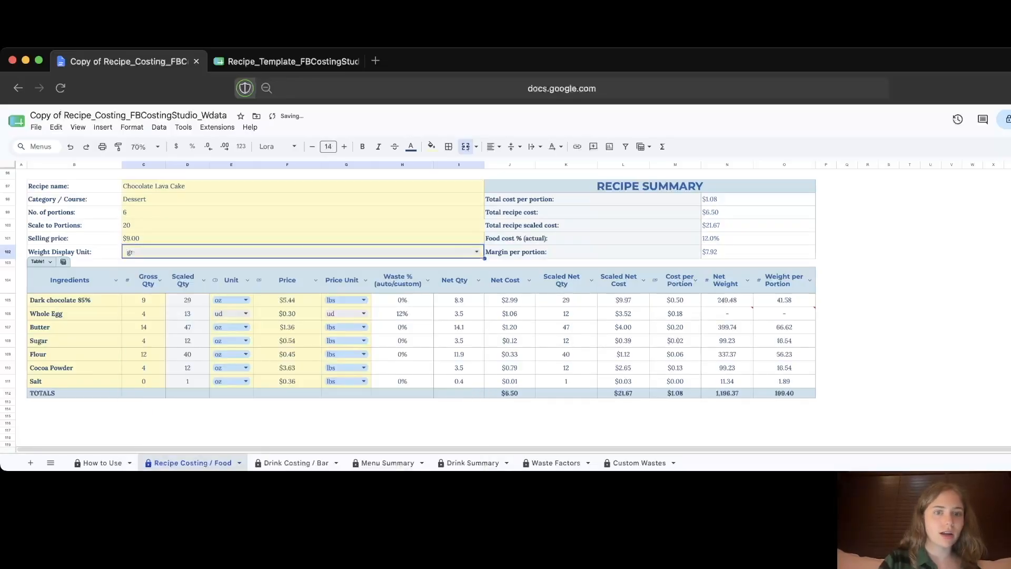
pyautogui.press('Return')
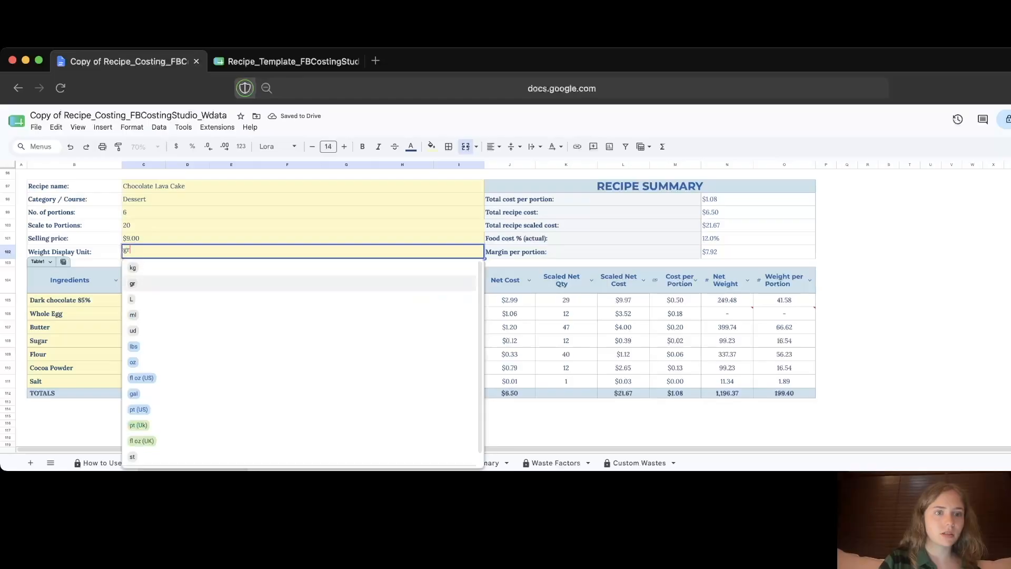
pyautogui.press('Return')
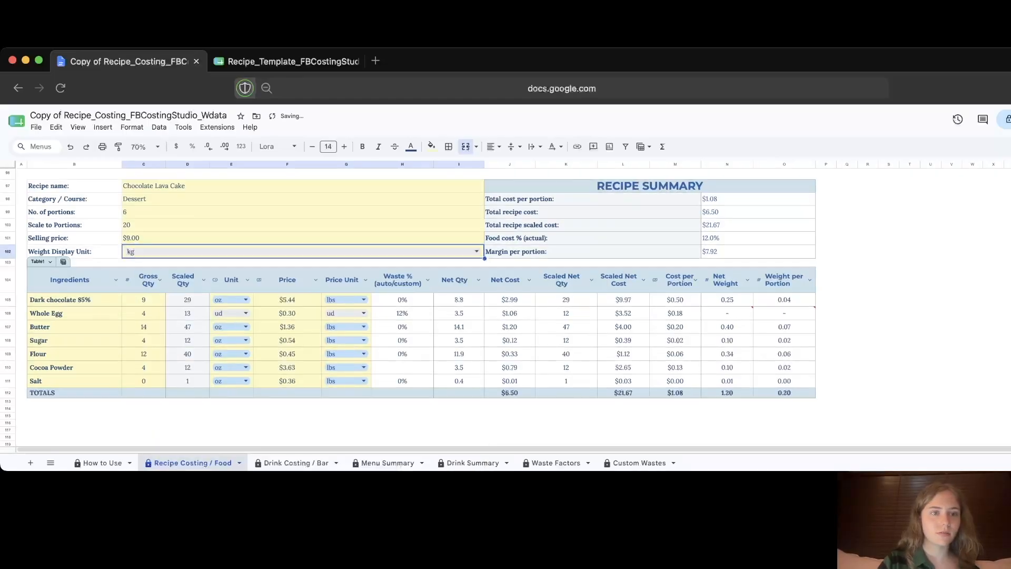
pyautogui.press('Return')
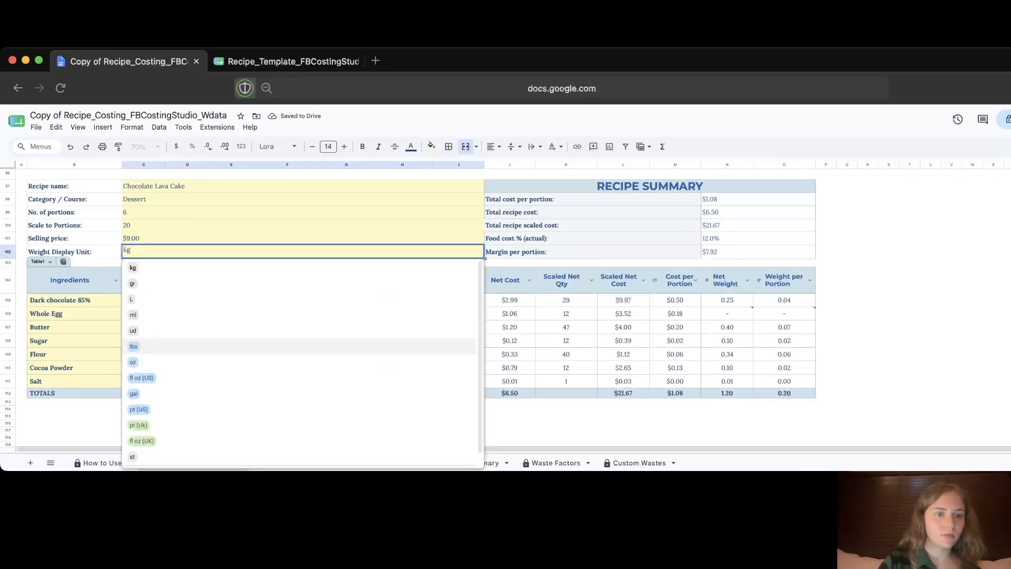
pyautogui.press('Down')
pyautogui.press('Return')
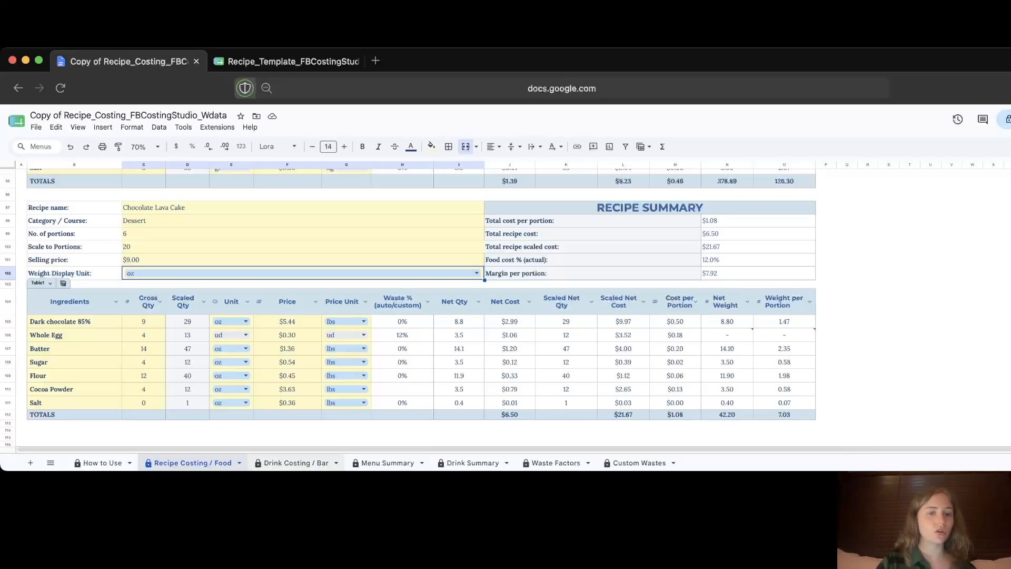
# Step: Check Aperol Spritz's unit options on the Drink Costing / Bar sheet, keeping gr, then view Menu Summary
pyautogui.click(296, 463)
pyautogui.scroll(-10, 405, 307)
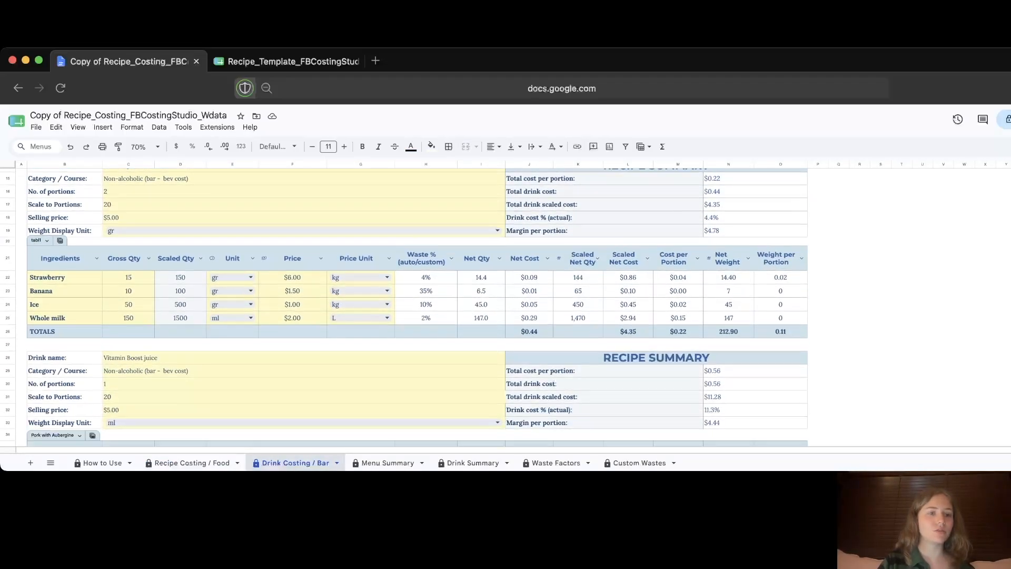
pyautogui.scroll(-8, 405, 307)
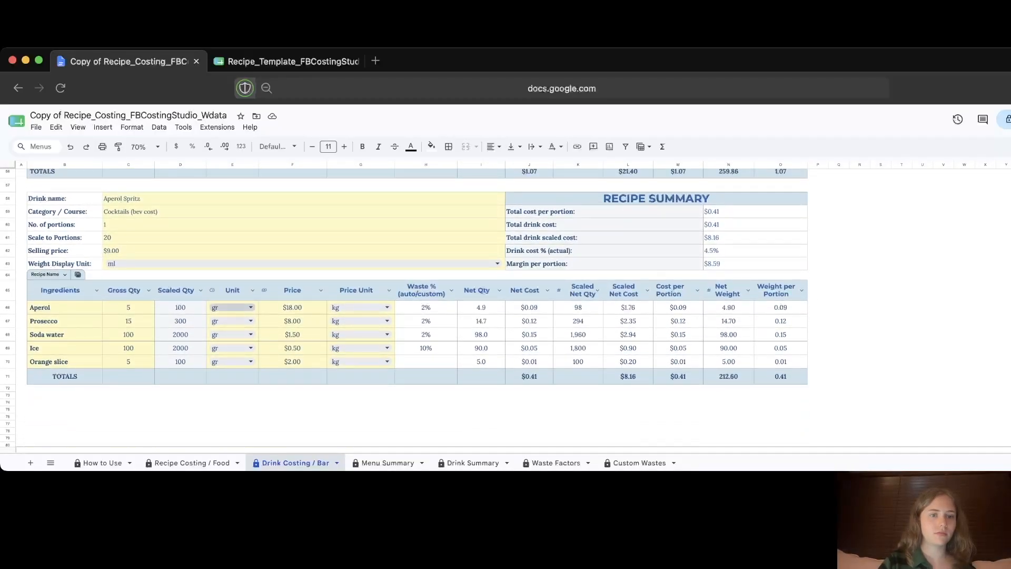
pyautogui.click(250, 307)
pyautogui.scroll(-3, 251, 369)
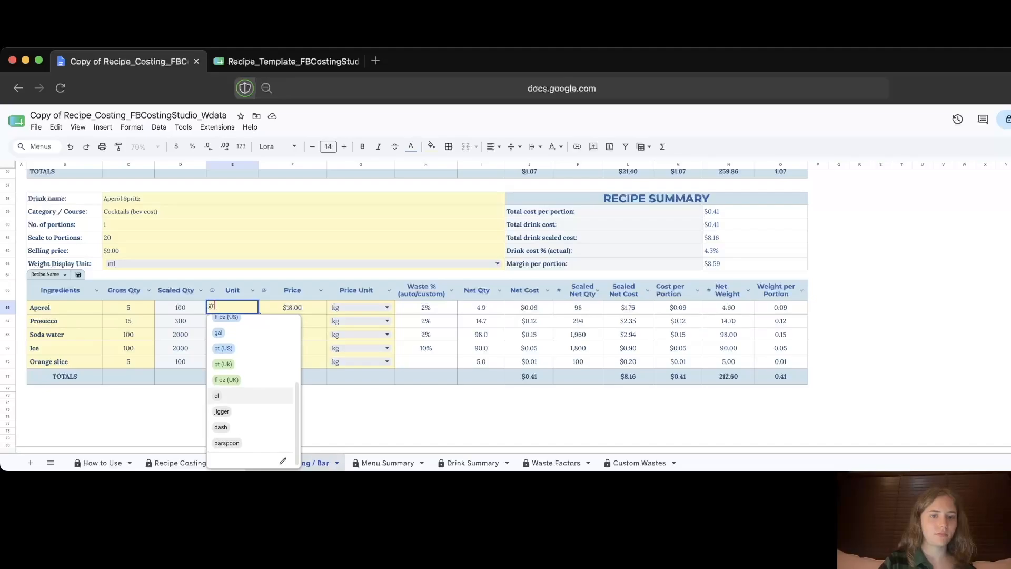
pyautogui.click(360, 416)
pyautogui.click(388, 463)
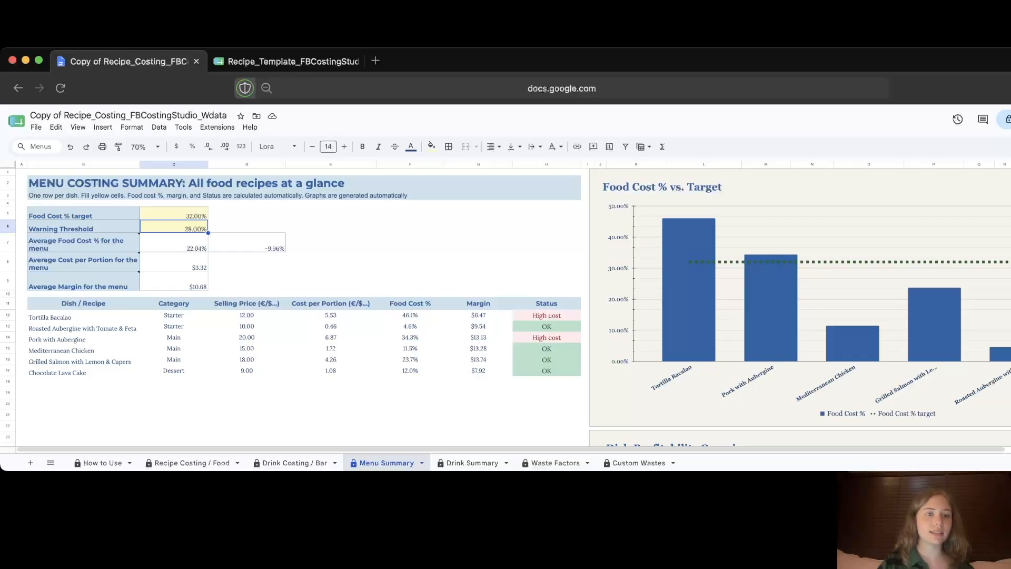
# Step: Set the Warning Threshold in C6 to 23% and review the resulting 22.04% average food cost
pyautogui.click(174, 214)
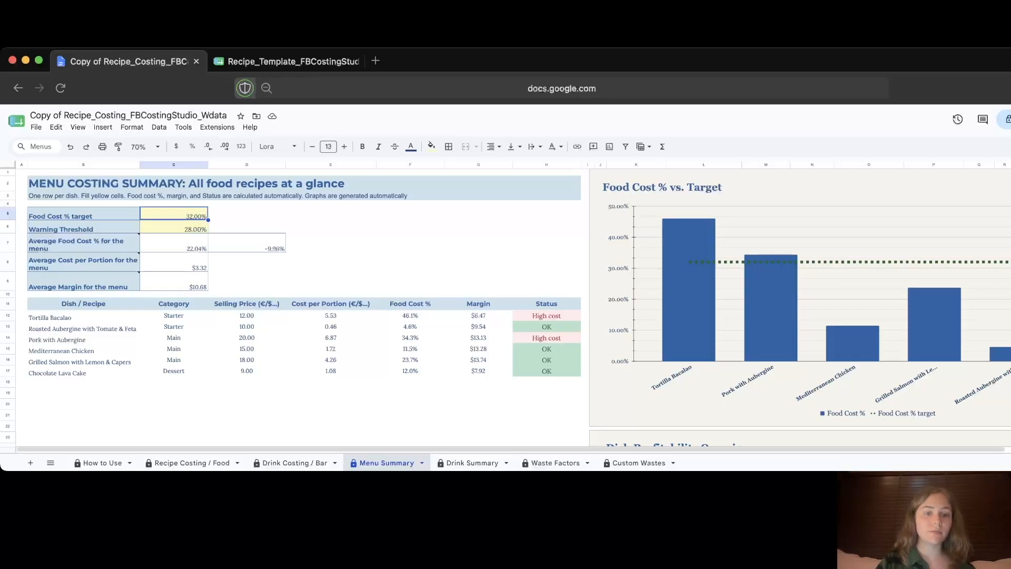
pyautogui.click(546, 316)
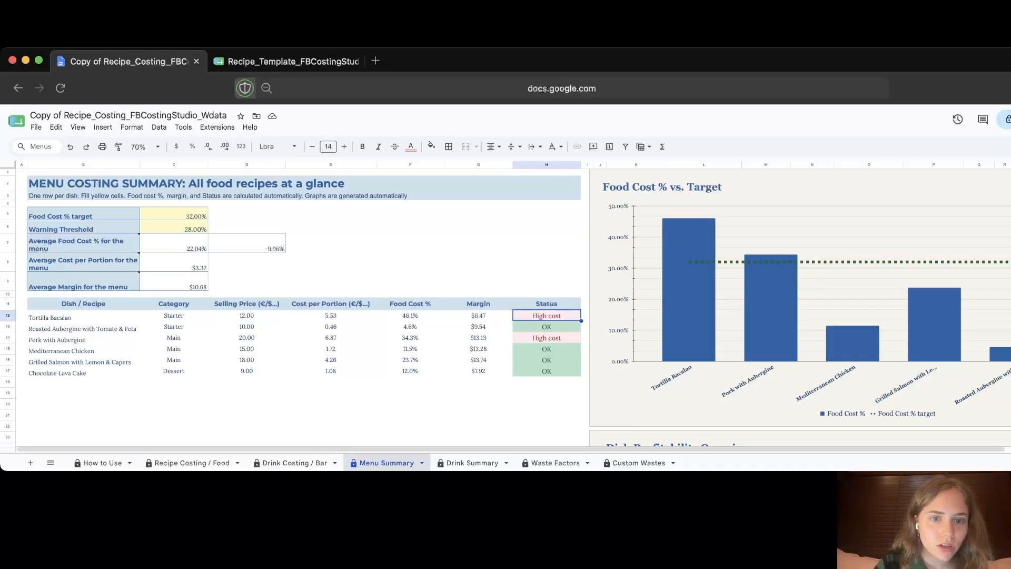
pyautogui.click(174, 227)
pyautogui.write('23%')
pyautogui.press('Return')
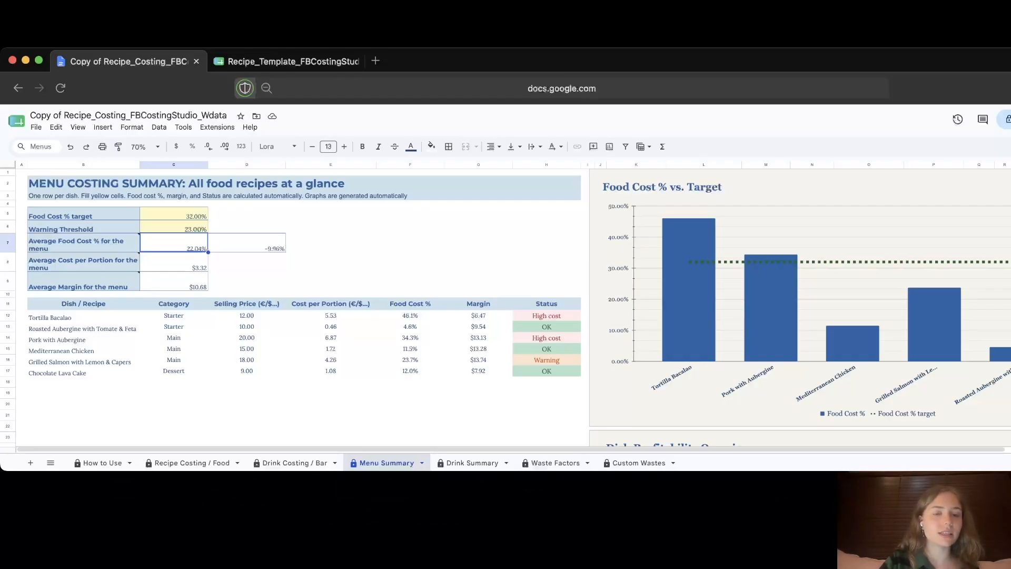
pyautogui.click(247, 243)
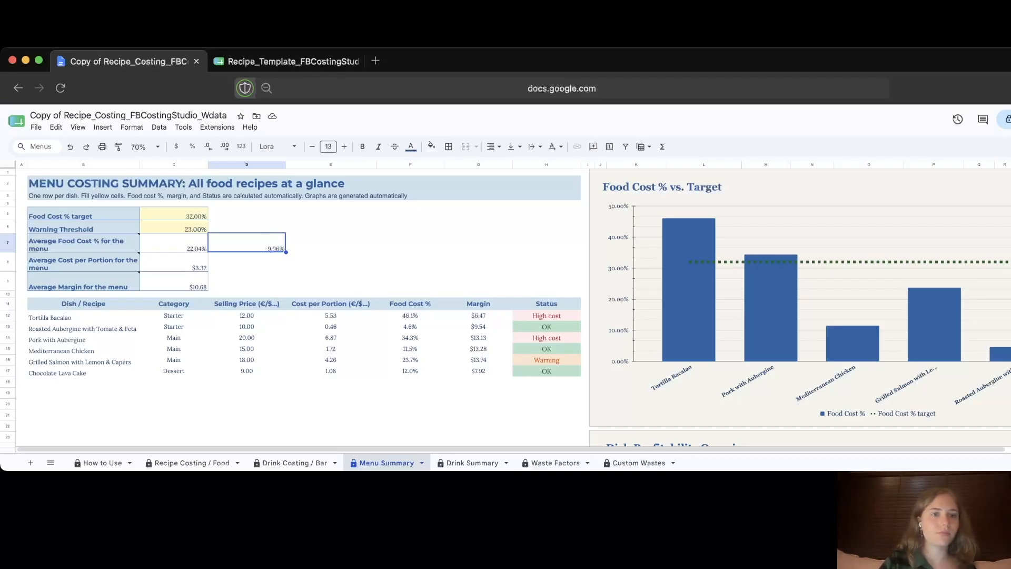
pyautogui.click(174, 243)
pyautogui.scroll(5, 142, 244)
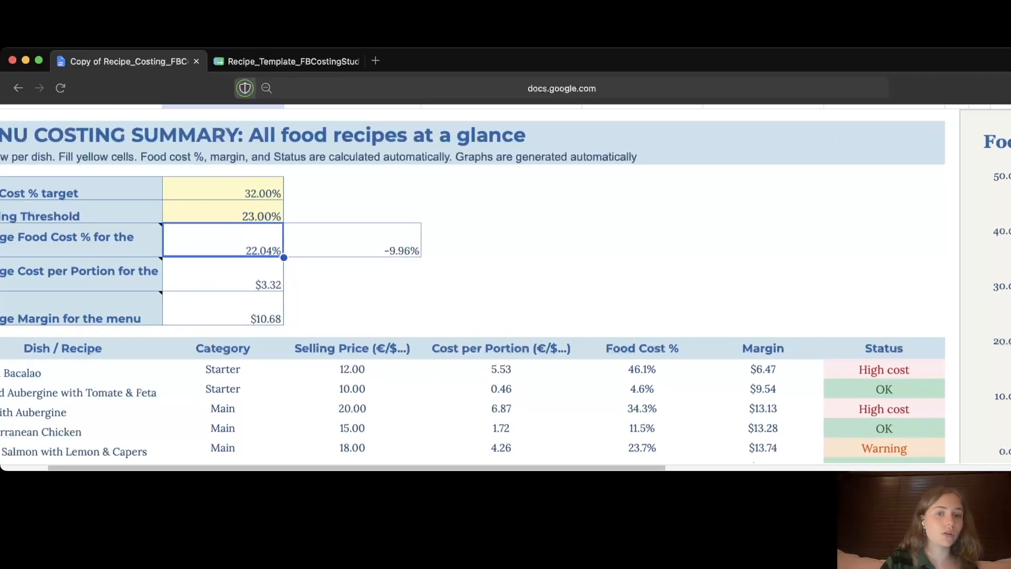
pyautogui.hscroll(-1, 506, 284)
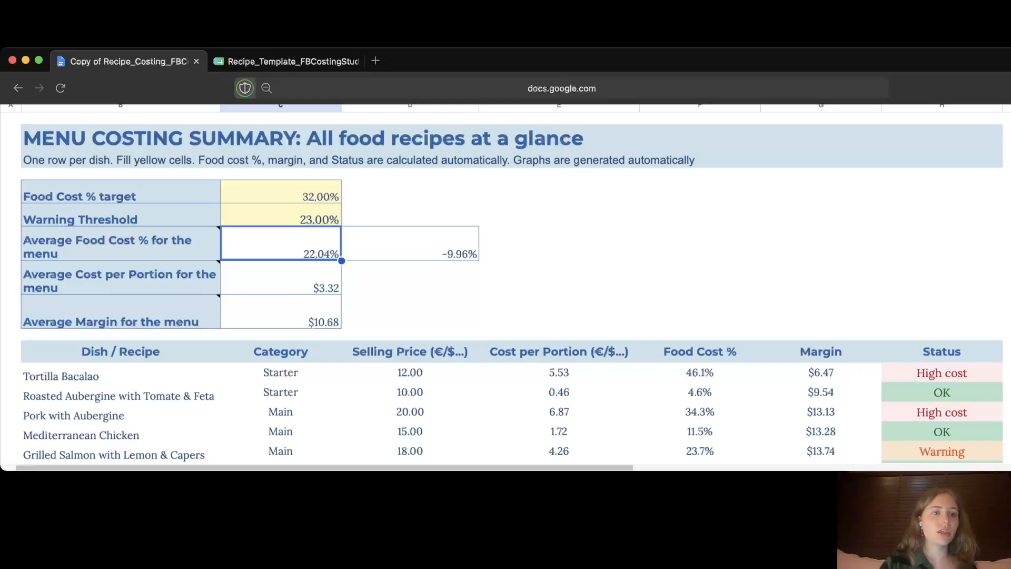
pyautogui.moveTo(121, 279)
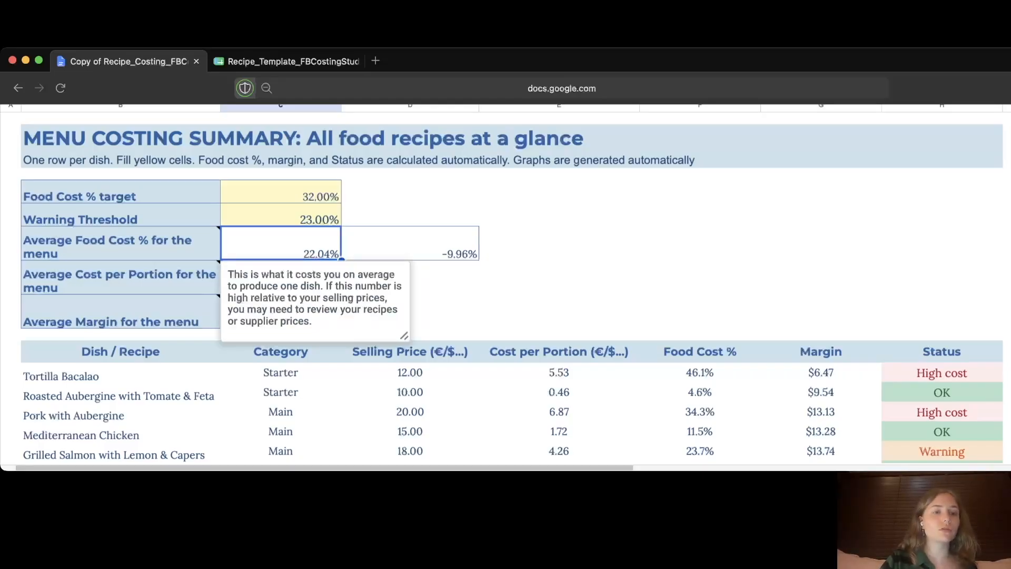
pyautogui.moveTo(121, 312)
pyautogui.click(280, 278)
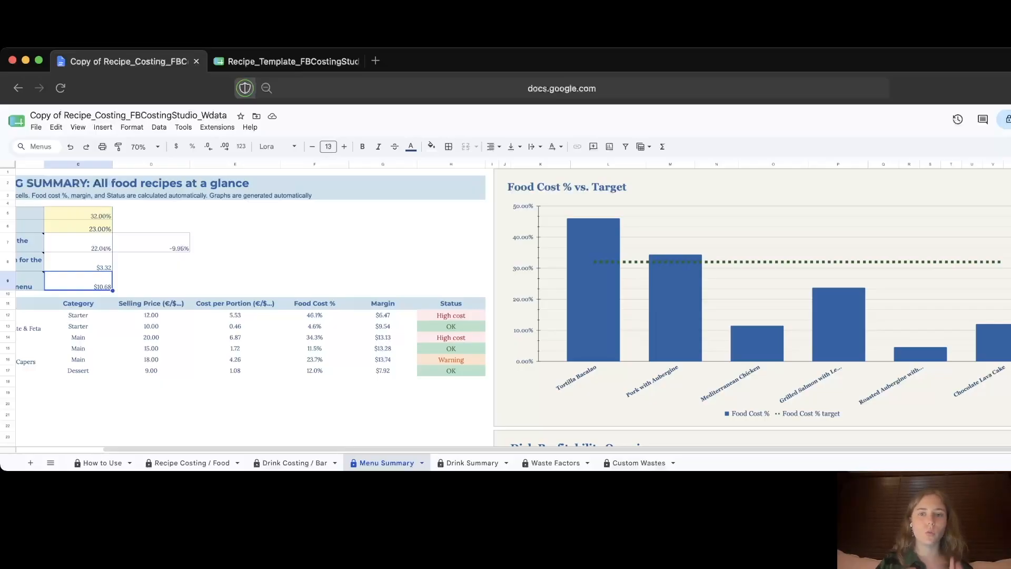
# Step: Set the Food Cost % target in C5 to 34 after viewing the chart, then open Drink Summary
pyautogui.scroll(-10, 505, 306)
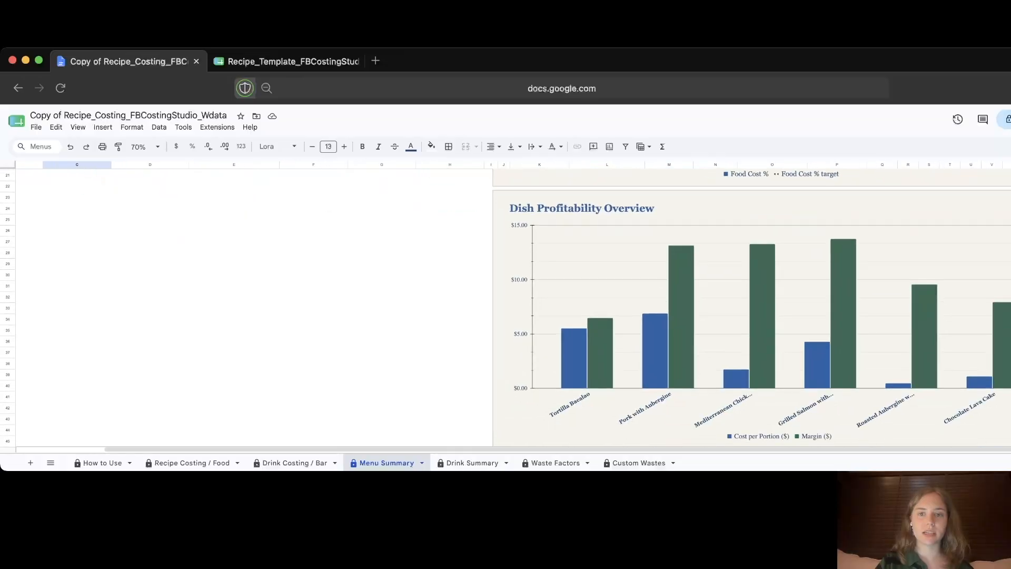
pyautogui.scroll(1, 506, 306)
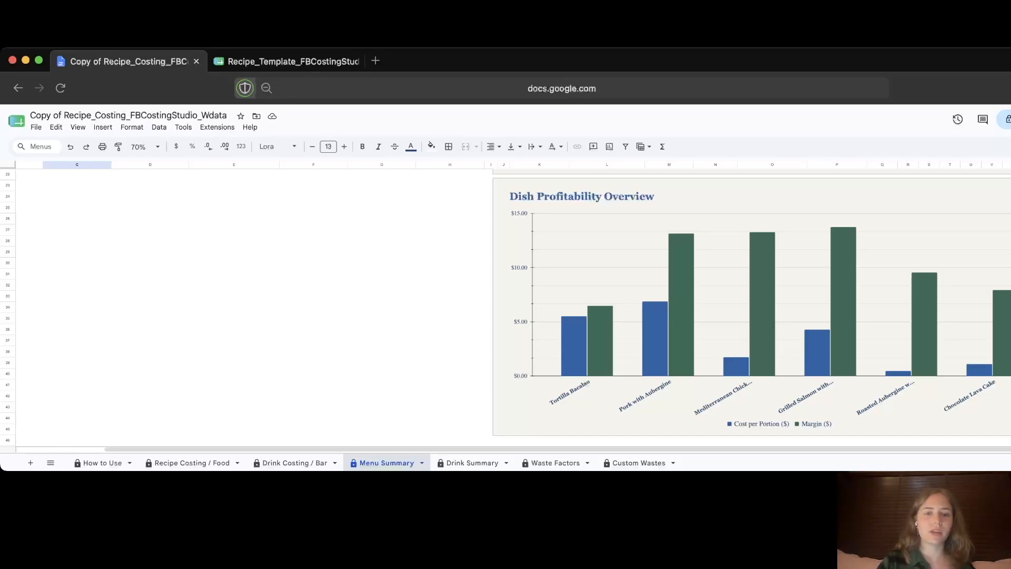
pyautogui.scroll(10, 505, 306)
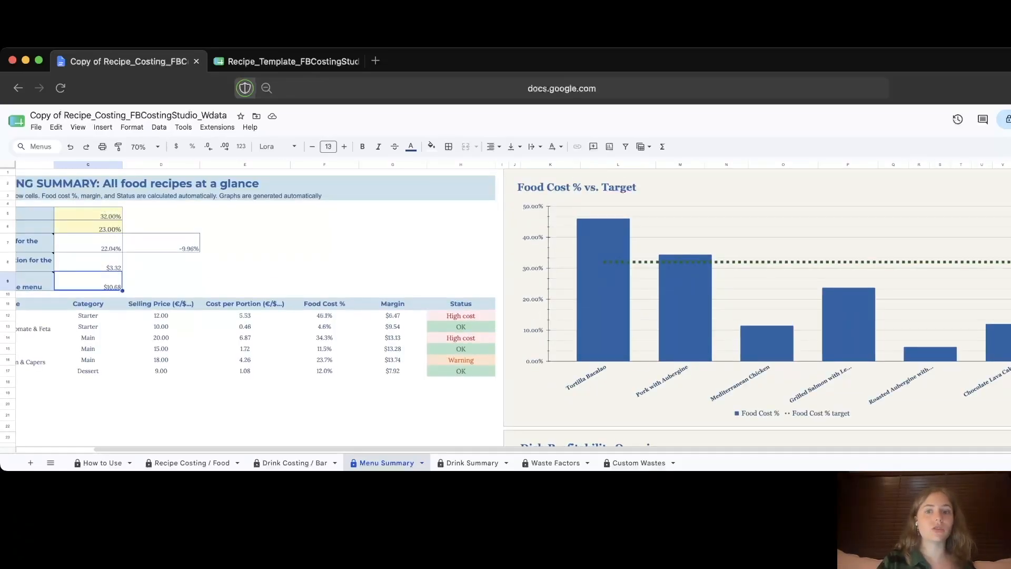
pyautogui.click(88, 214)
pyautogui.write('34')
pyautogui.press('Return')
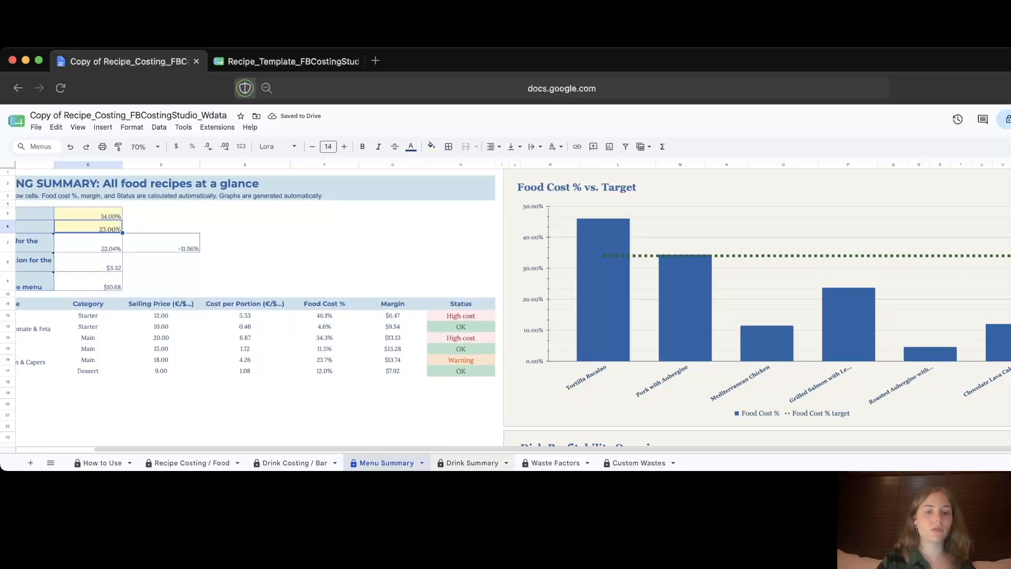
pyautogui.click(472, 463)
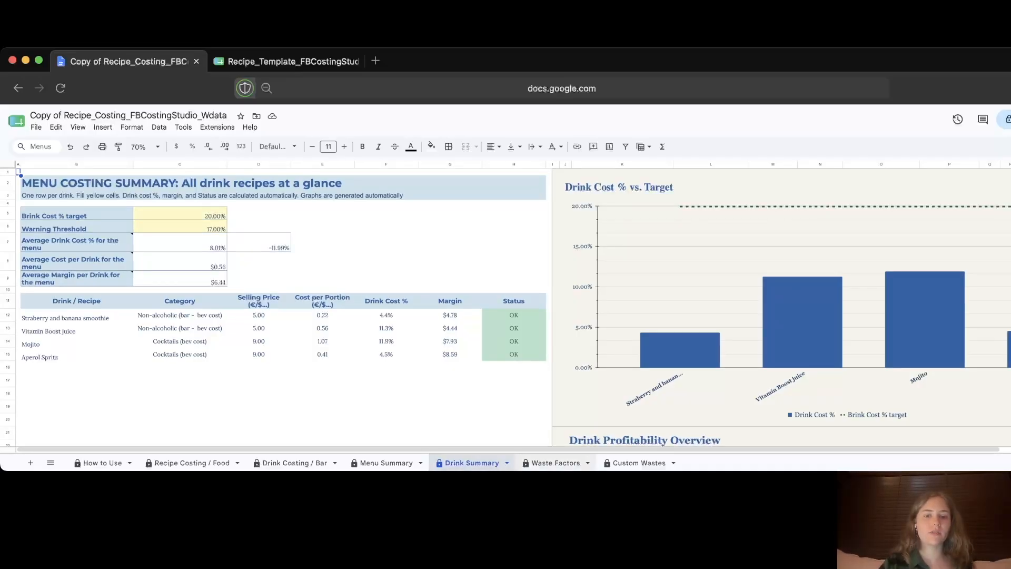
# Step: Switch from Drink Summary to the Waste Factors sheet
pyautogui.click(555, 463)
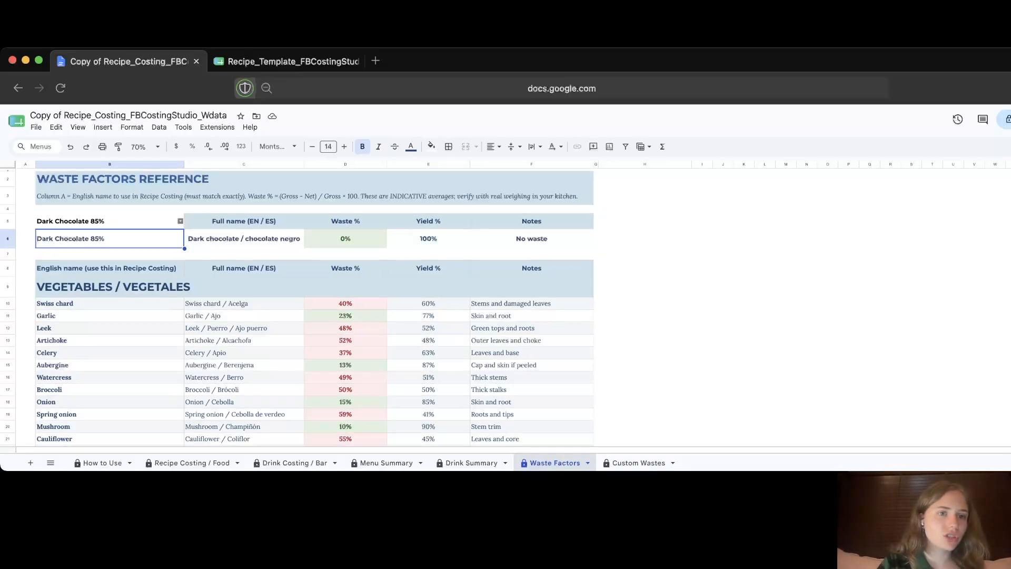
# Step: Replace Dark Chocolate 85% with Celery in the lookup, showing 37% waste and 63% yield
pyautogui.click(180, 221)
pyautogui.press('BackSpace')
pyautogui.press('BackSpace')
pyautogui.press('BackSpace')
pyautogui.press('BackSpace')
pyautogui.press('BackSpace')
pyautogui.press('BackSpace')
pyautogui.press('BackSpace')
pyautogui.press('BackSpace')
pyautogui.press('BackSpace')
pyautogui.press('BackSpace')
pyautogui.press('BackSpace')
pyautogui.press('BackSpace')
pyautogui.press('BackSpace')
pyautogui.press('BackSpace')
pyautogui.press('BackSpace')
pyautogui.press('BackSpace')
pyautogui.press('BackSpace')
pyautogui.press('BackSpace')
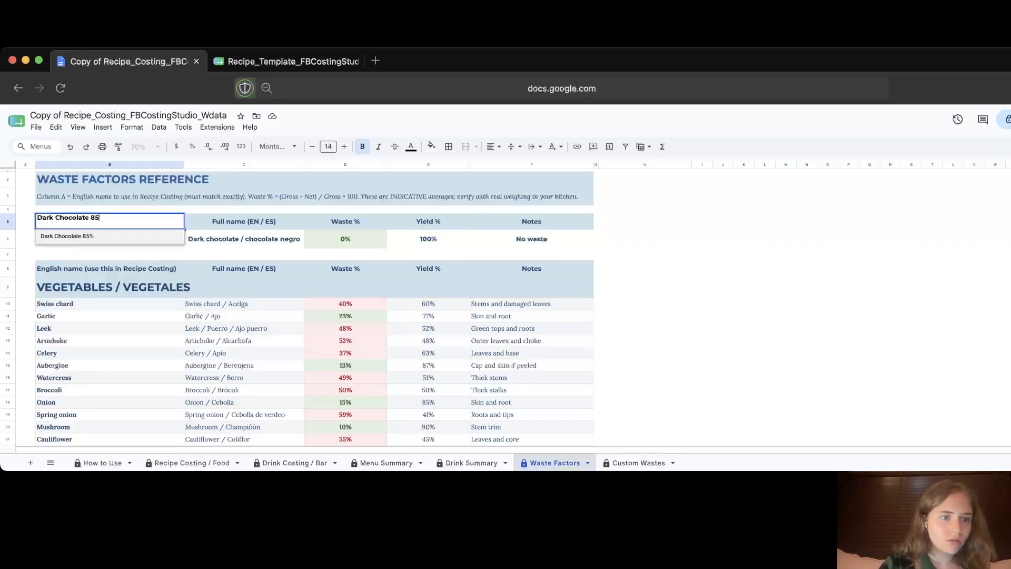
pyautogui.write('celery')
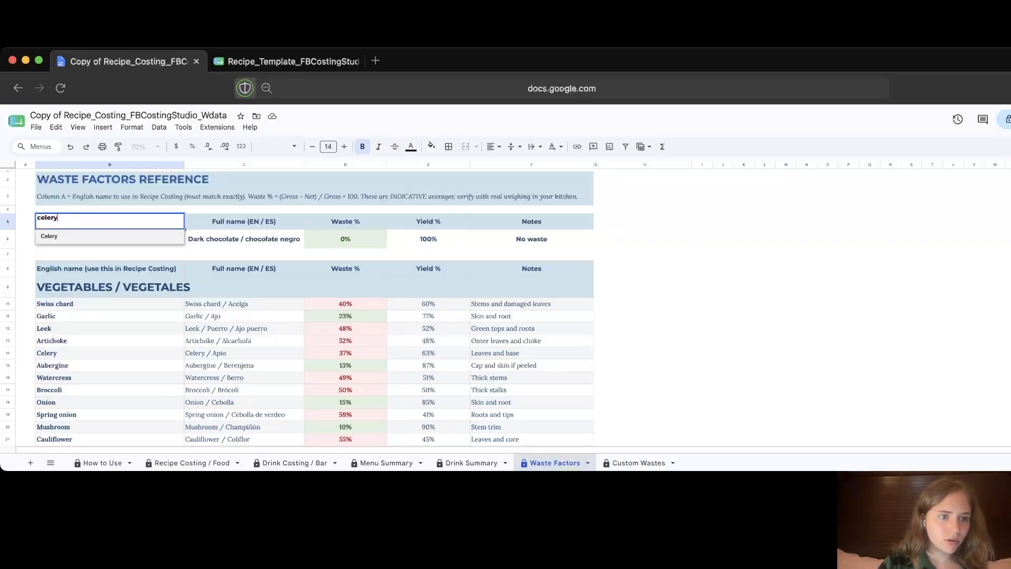
pyautogui.press('Return')
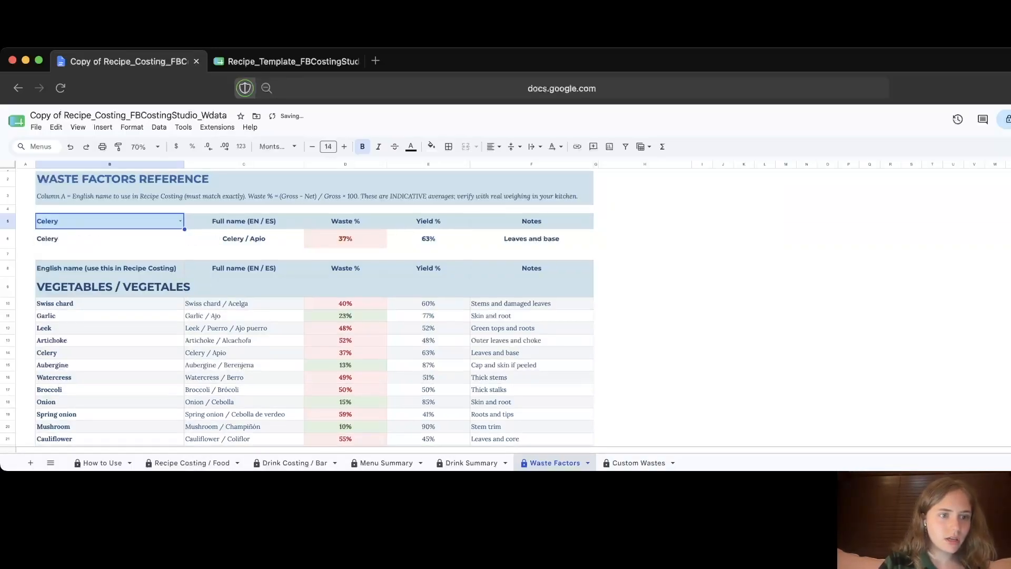
pyautogui.click(345, 239)
pyautogui.click(428, 239)
pyautogui.click(532, 239)
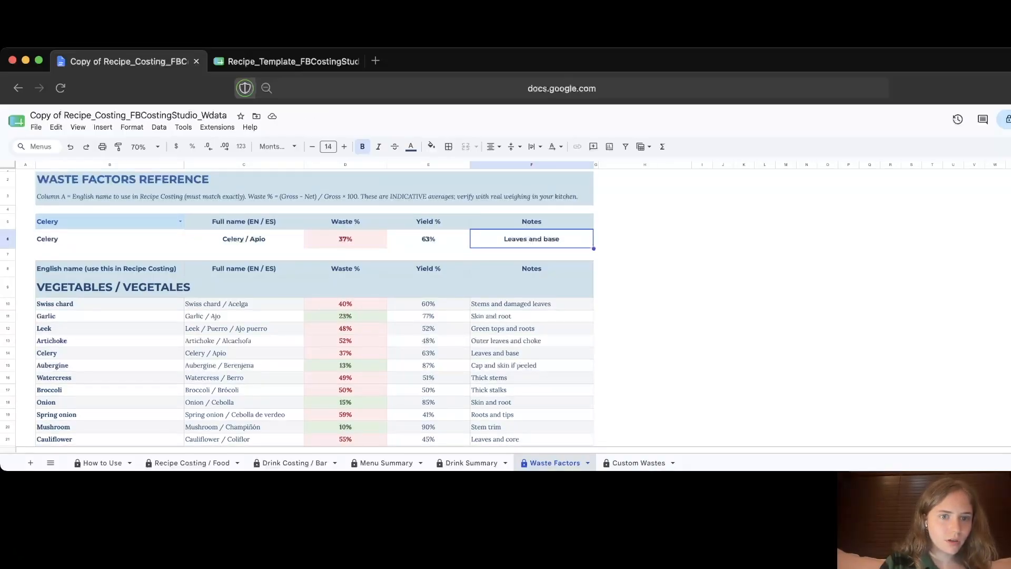
# Step: Compare against Celery's row in the vegetable list, then move to the Custom Wastes sheet
pyautogui.click(345, 352)
pyautogui.click(428, 353)
pyautogui.click(531, 352)
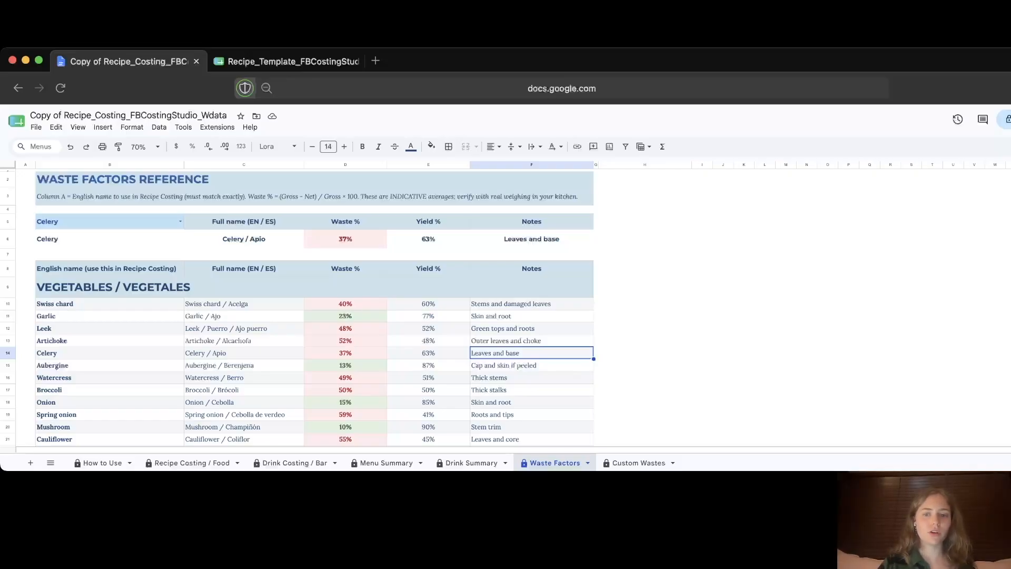
pyautogui.click(638, 462)
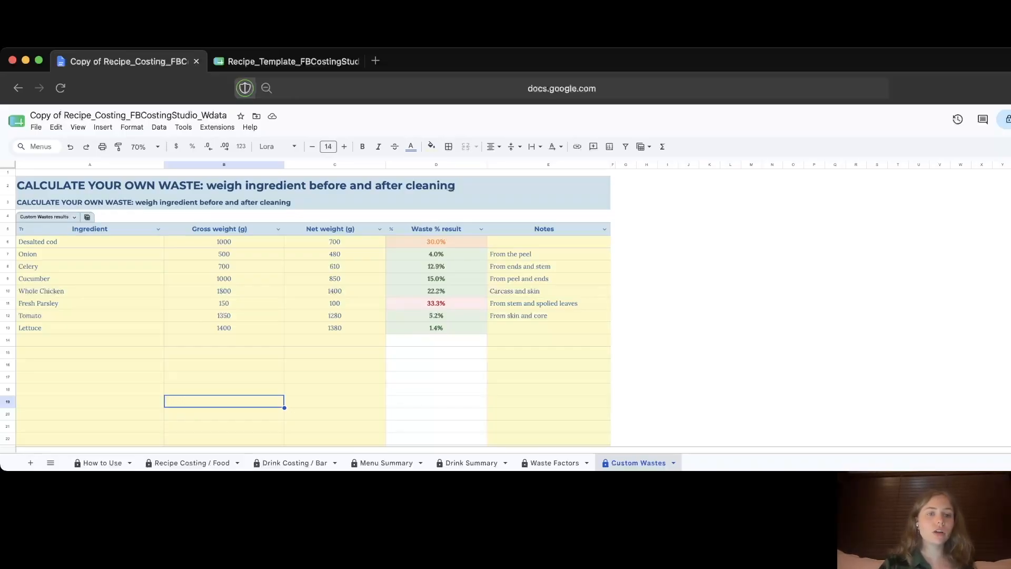
# Step: Add a Capers row with 500 gross, 350 net and the note 'From water weight'
pyautogui.click(224, 328)
pyautogui.click(335, 327)
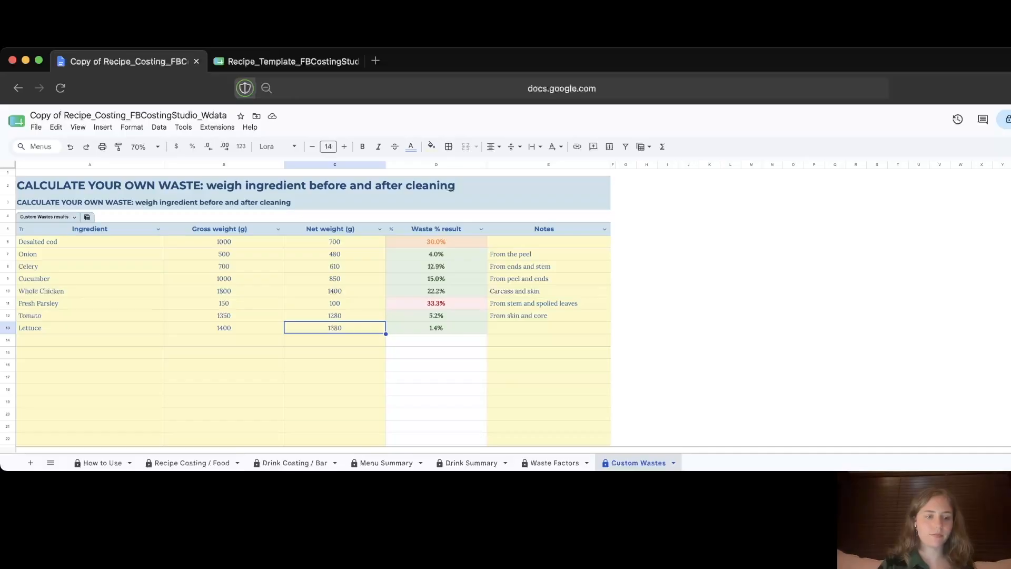
pyautogui.click(19, 341)
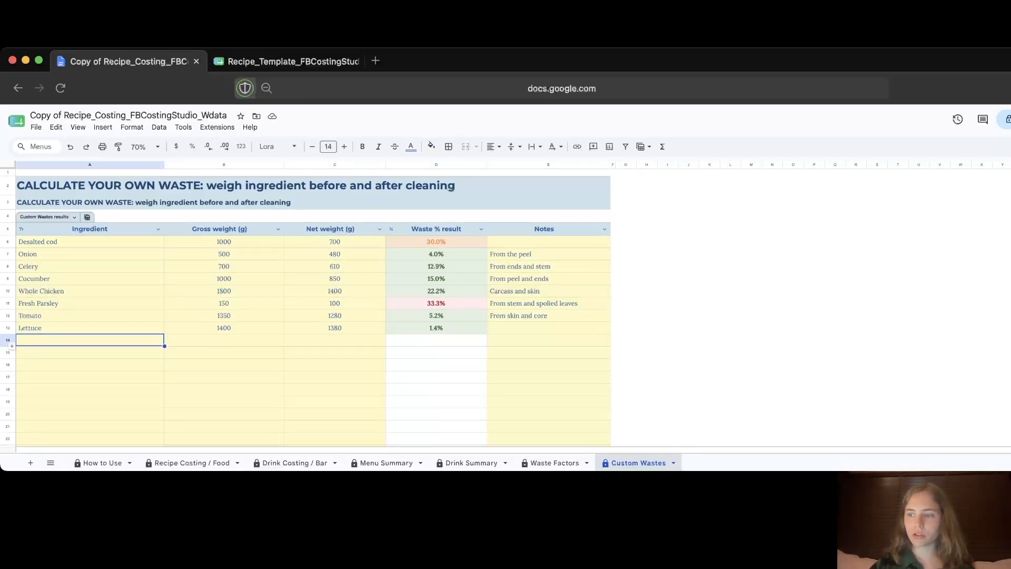
pyautogui.write('carrot')
pyautogui.press('BackSpace')
pyautogui.press('BackSpace')
pyautogui.press('BackSpace')
pyautogui.press('BackSpace')
pyautogui.press('BackSpace')
pyautogui.press('BackSpace')
pyautogui.write('Capers')
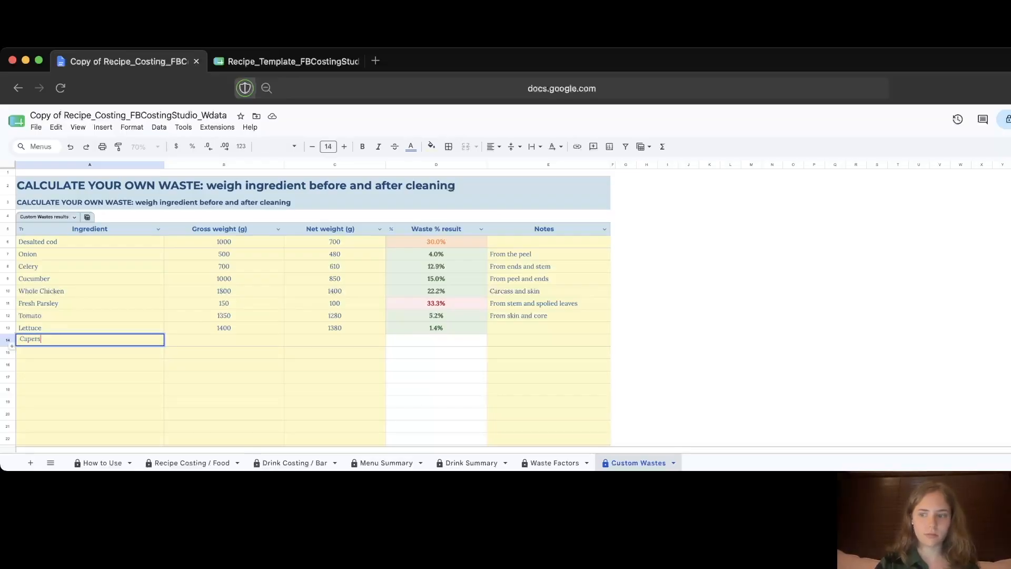
pyautogui.press('Tab')
pyautogui.write('500')
pyautogui.press('Tab')
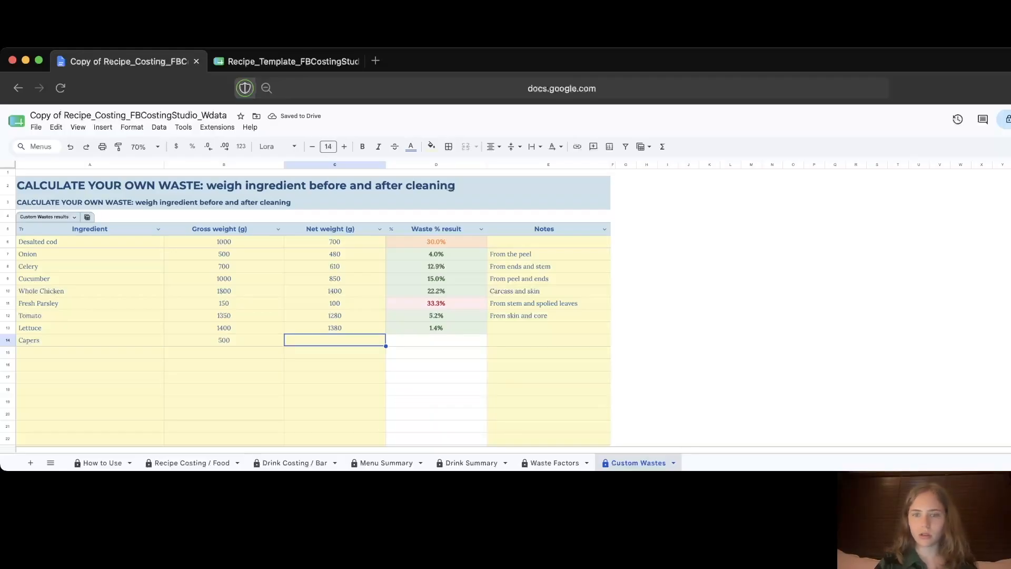
pyautogui.write('350')
pyautogui.press('Tab')
pyautogui.press('Tab')
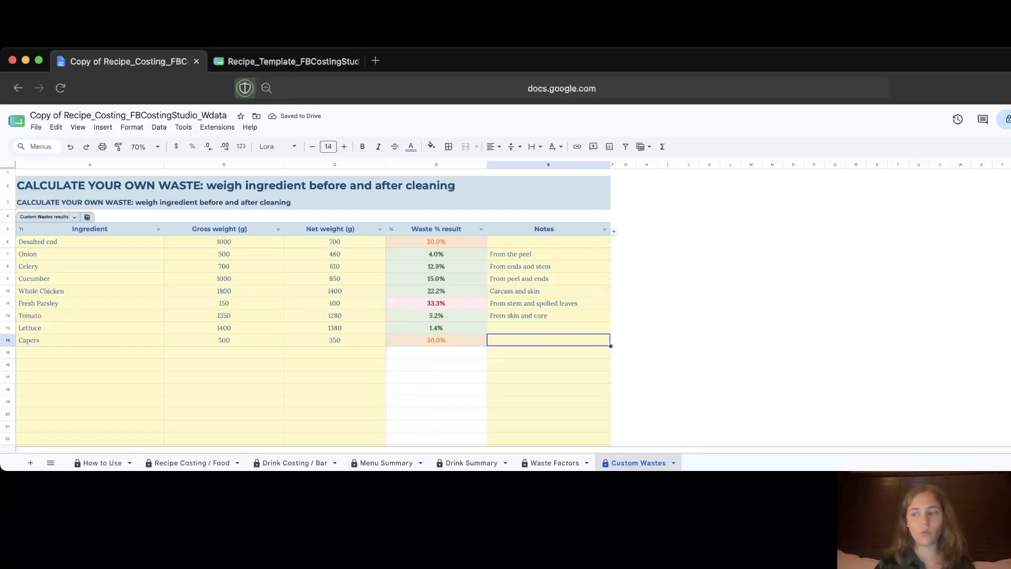
pyautogui.write('Fr')
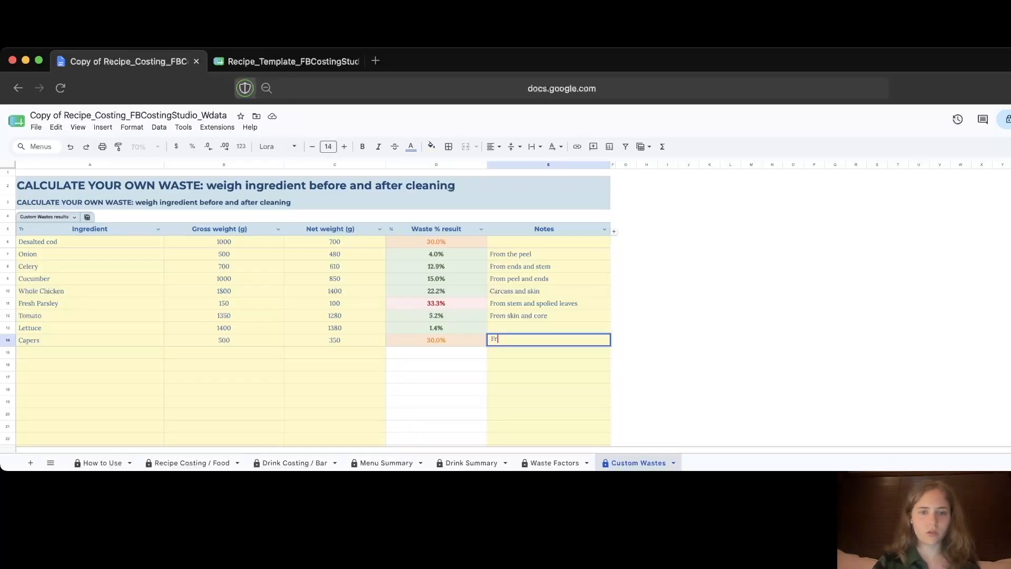
pyautogui.write('om water weight')
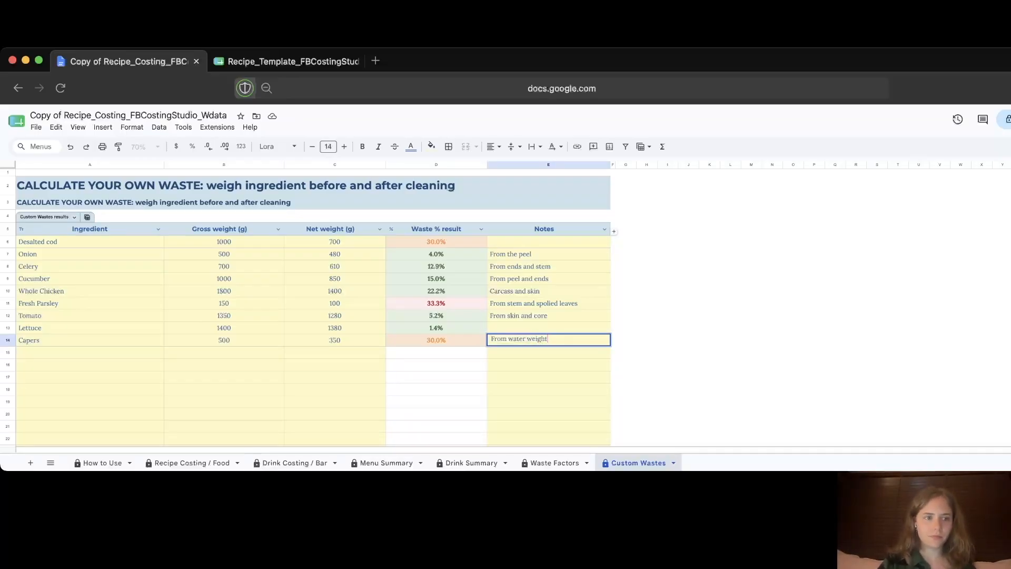
pyautogui.press('Return')
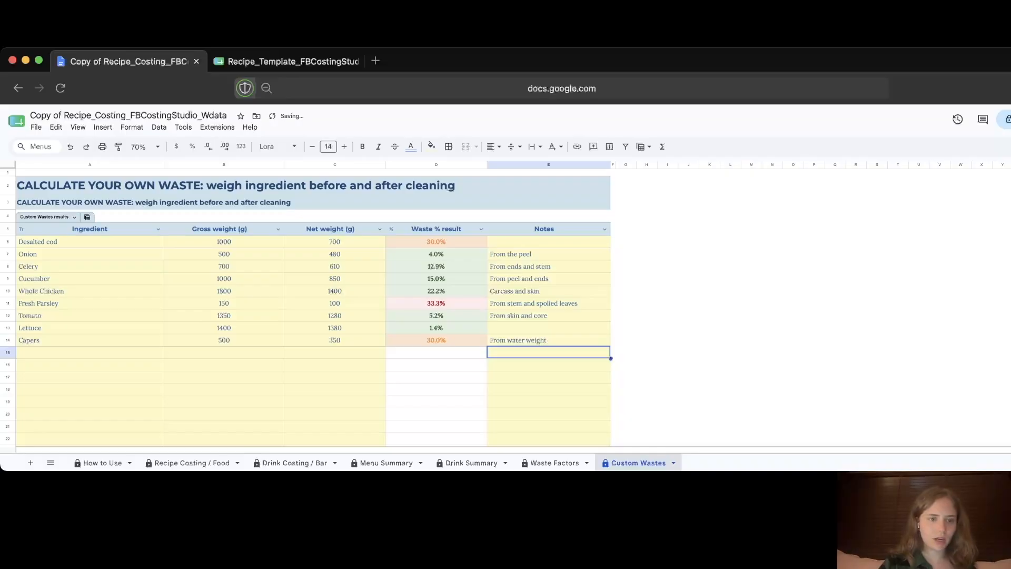
# Step: Compare the salmon recipe's 30% Capers waste with the 30.0% Custom Wastes entry
pyautogui.click(188, 463)
pyautogui.scroll(10, 422, 303)
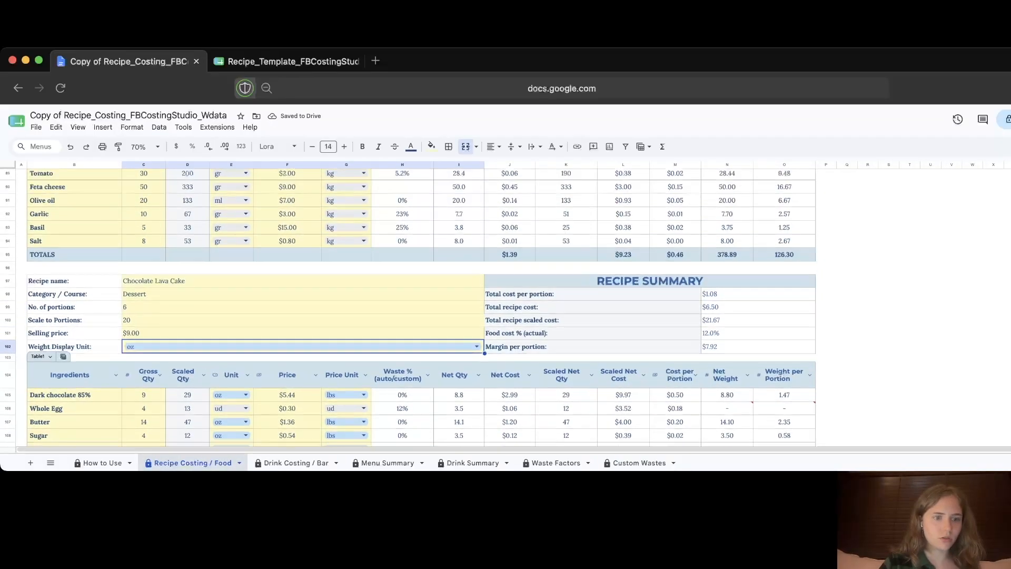
pyautogui.scroll(4, 393, 276)
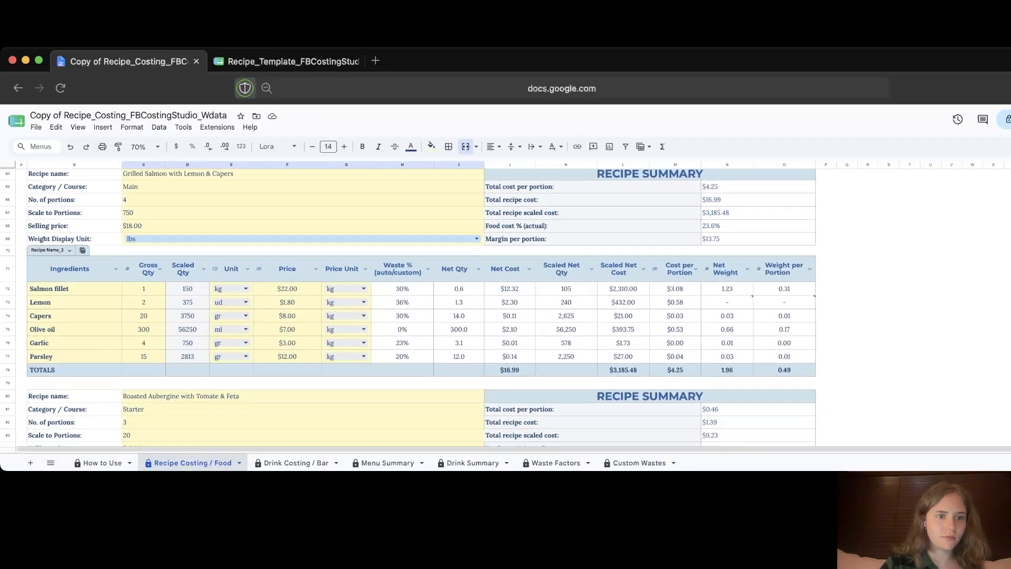
pyautogui.click(143, 316)
pyautogui.click(403, 316)
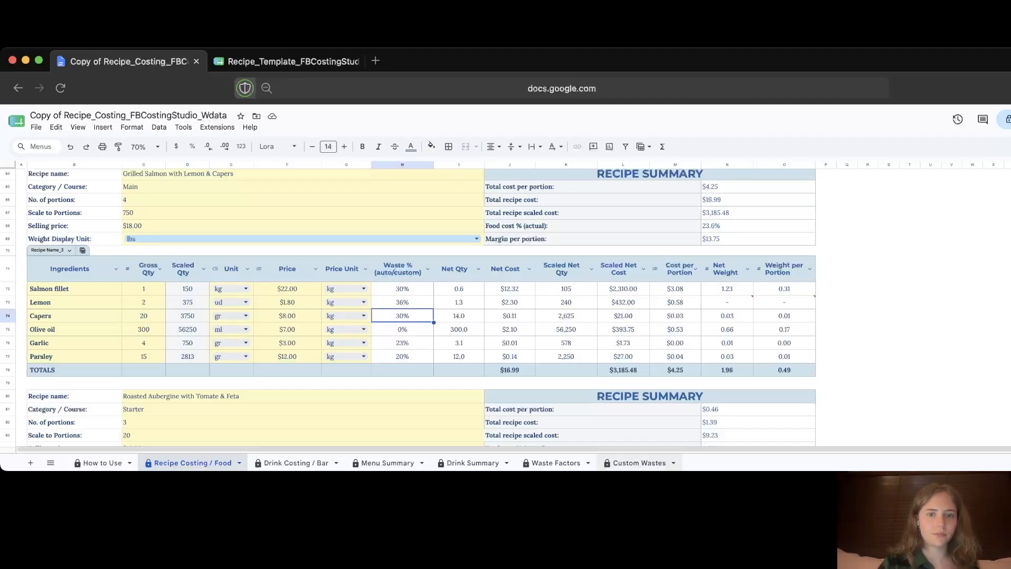
pyautogui.click(638, 463)
pyautogui.click(436, 341)
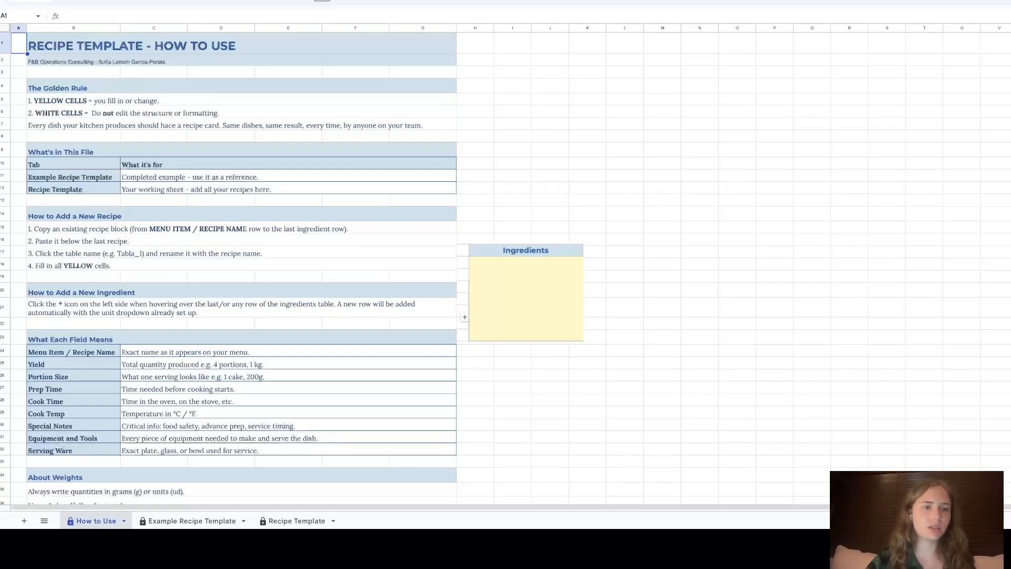
# Step: Open the Example Recipe Template sheet and review Chocolate Lava Cake's header details (scale 50, cook 12 mins)
pyautogui.scroll(-6, 505, 269)
pyautogui.scroll(6, 505, 268)
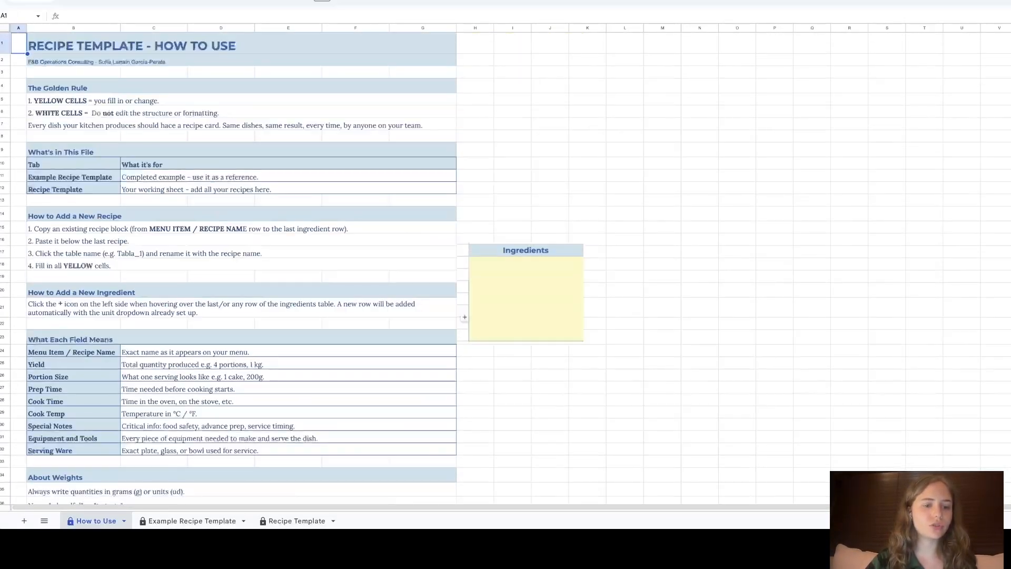
pyautogui.click(192, 521)
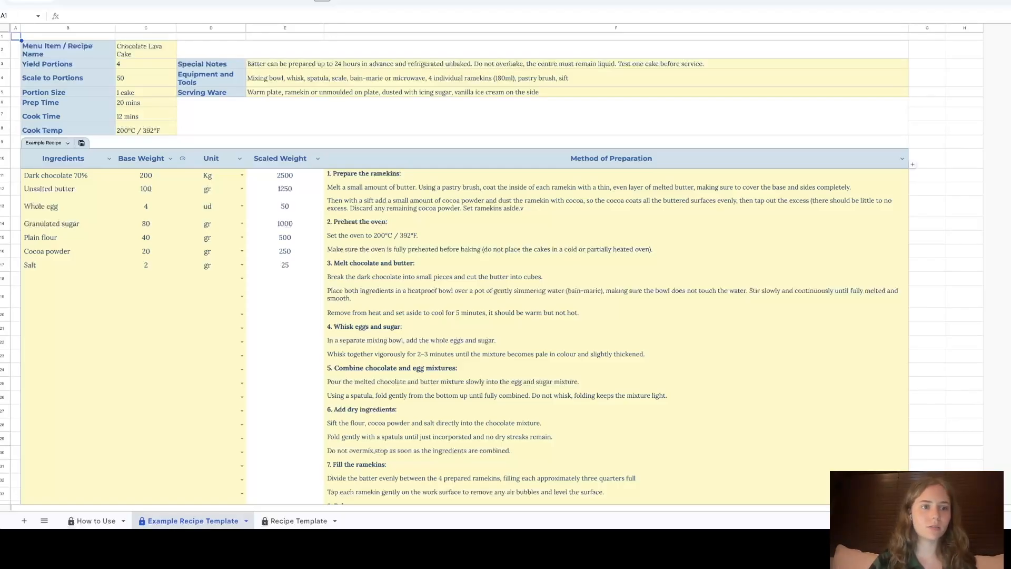
pyautogui.click(146, 50)
pyautogui.click(146, 64)
pyautogui.click(146, 78)
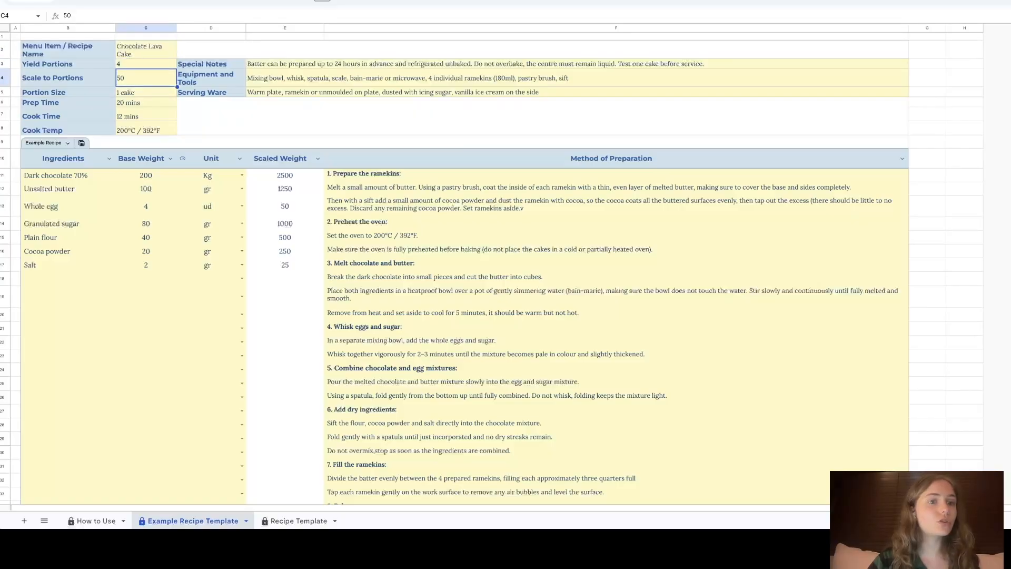
pyautogui.click(146, 92)
pyautogui.click(146, 102)
pyautogui.click(145, 115)
pyautogui.click(146, 129)
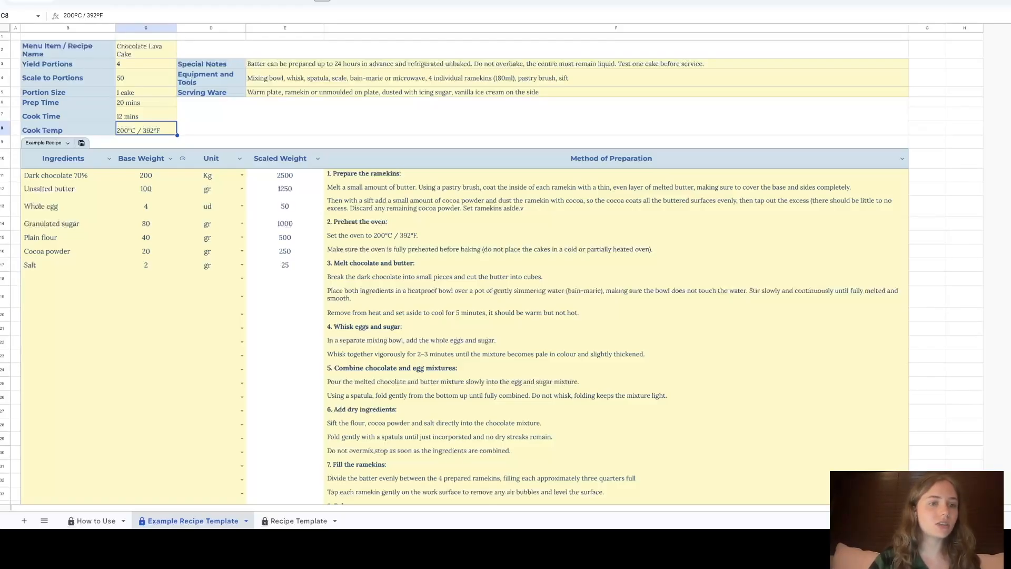
# Step: Set Scale to Portions to 20, then 100, and check the Special Notes and Equipment fields
pyautogui.click(146, 78)
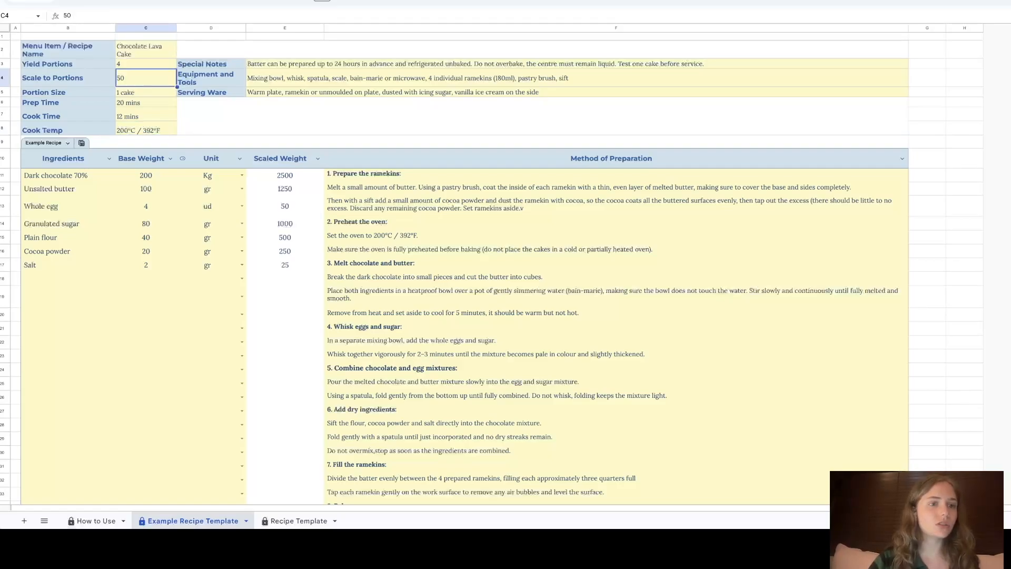
pyautogui.write('20')
pyautogui.press('Return')
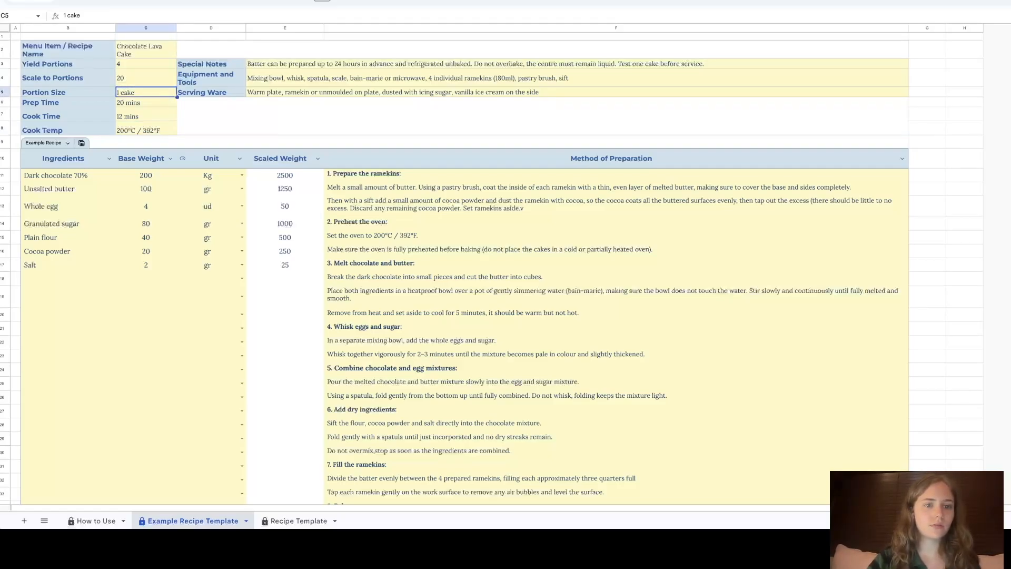
pyautogui.click(146, 78)
pyautogui.write('100')
pyautogui.press('Return')
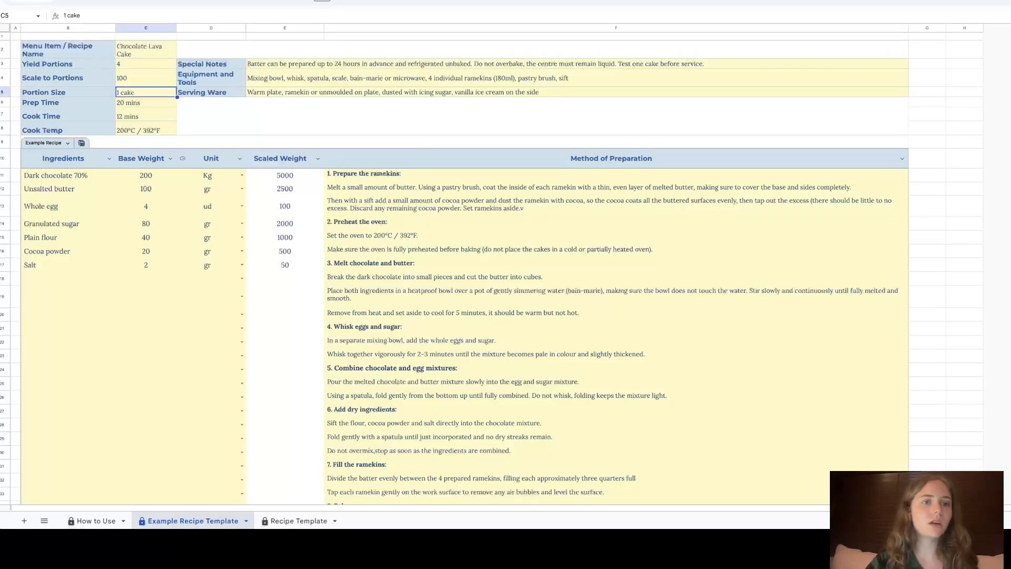
pyautogui.click(211, 64)
pyautogui.click(211, 78)
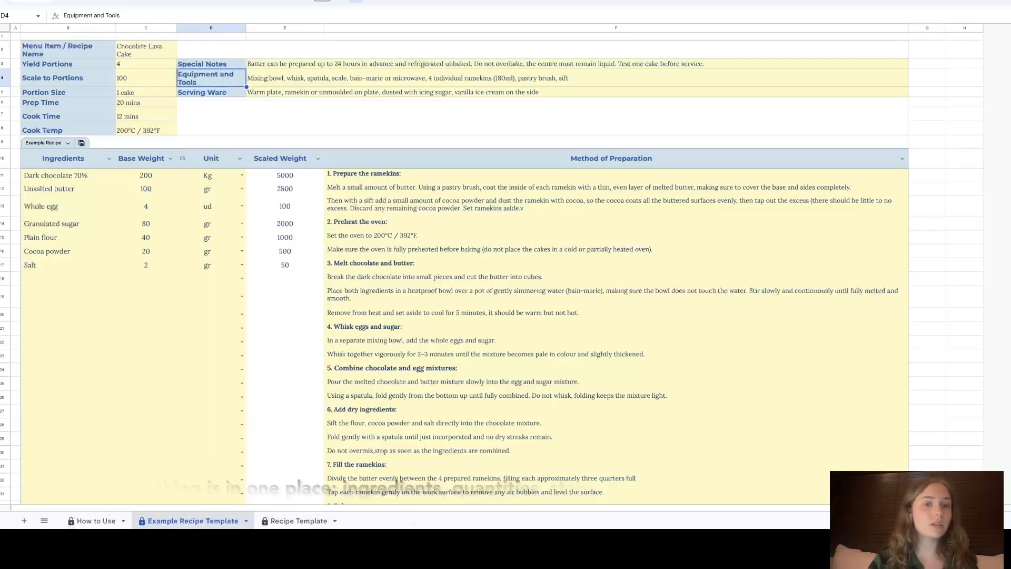
# Step: Review the Serving Ware field and the Method of Preparation down to Notes, then show the blank Recipe Template
pyautogui.click(211, 92)
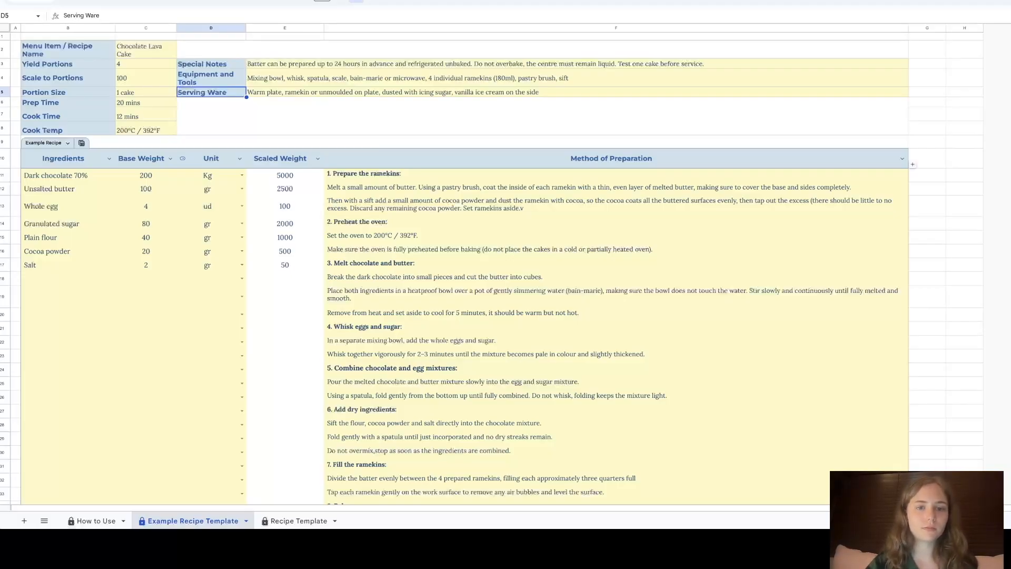
pyautogui.scroll(-2, 611, 263)
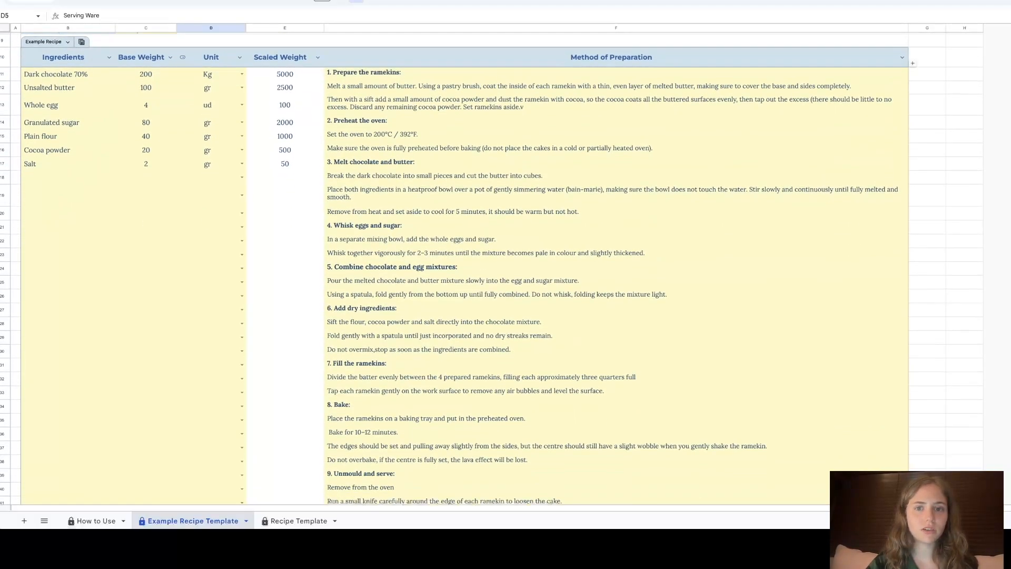
pyautogui.click(611, 57)
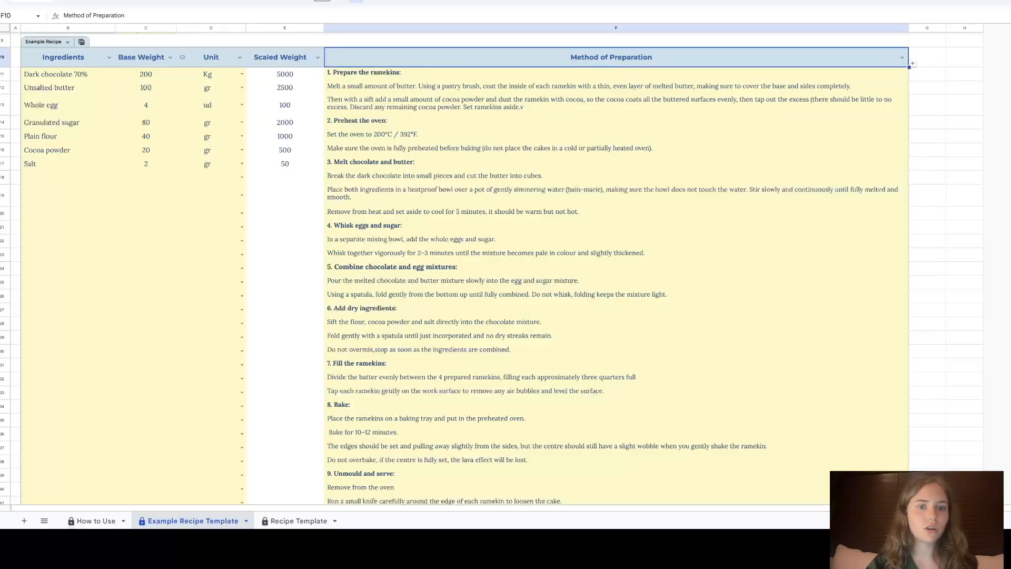
pyautogui.scroll(-4, 610, 264)
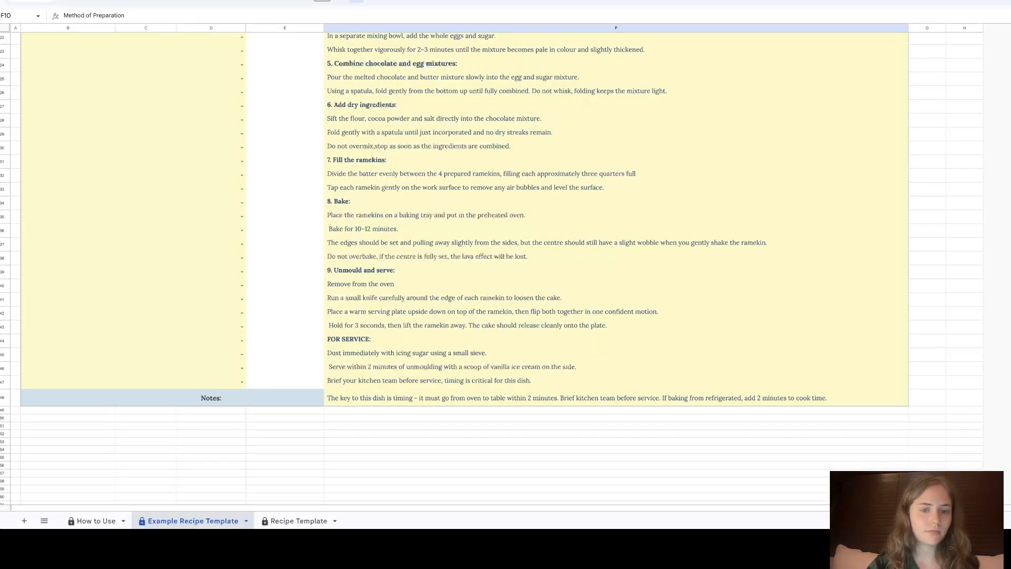
pyautogui.scroll(6, 505, 263)
pyautogui.click(298, 521)
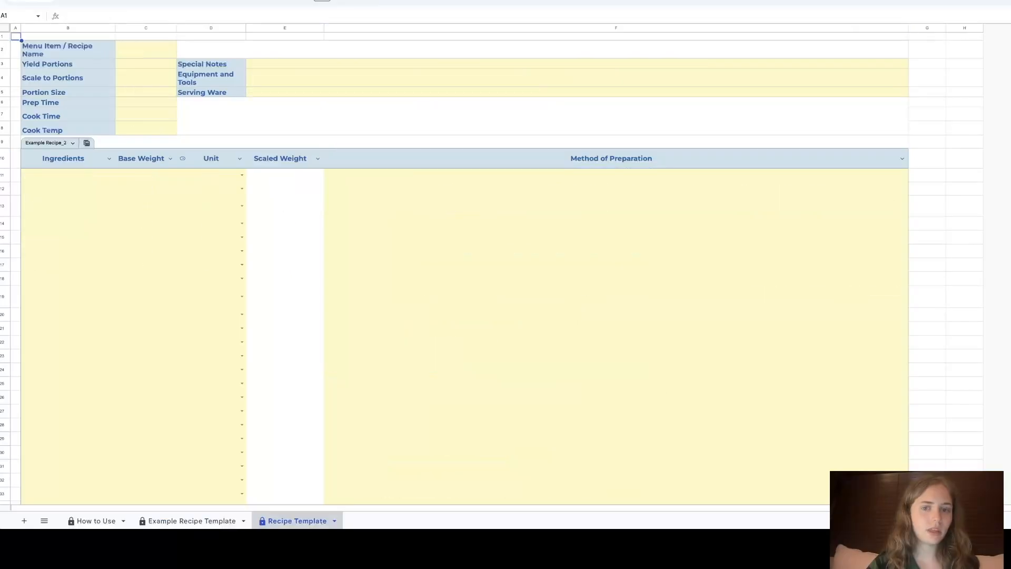
pyautogui.scroll(-10, 506, 264)
pyautogui.scroll(10, 506, 264)
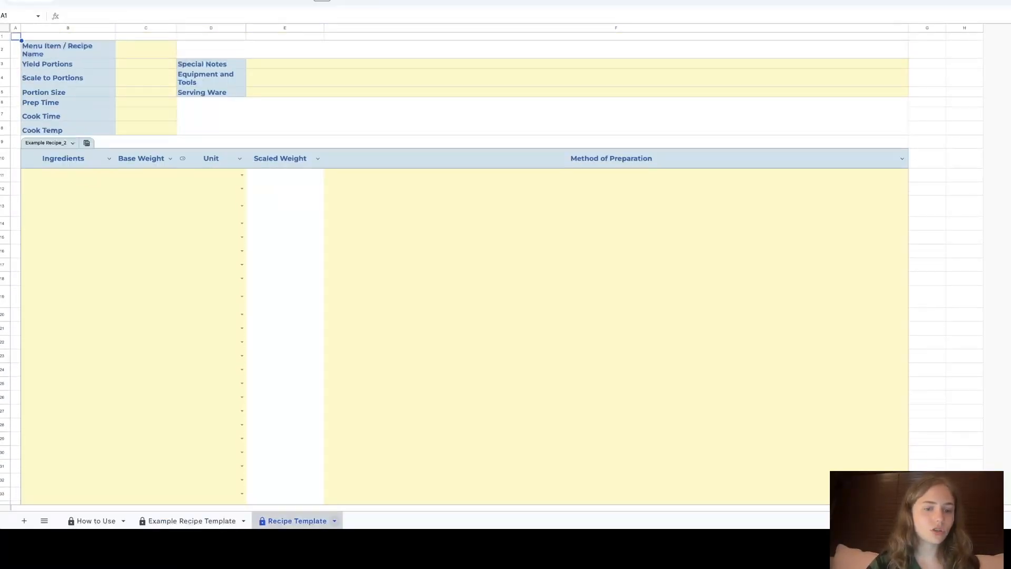
pyautogui.click(334, 521)
pyautogui.click(274, 364)
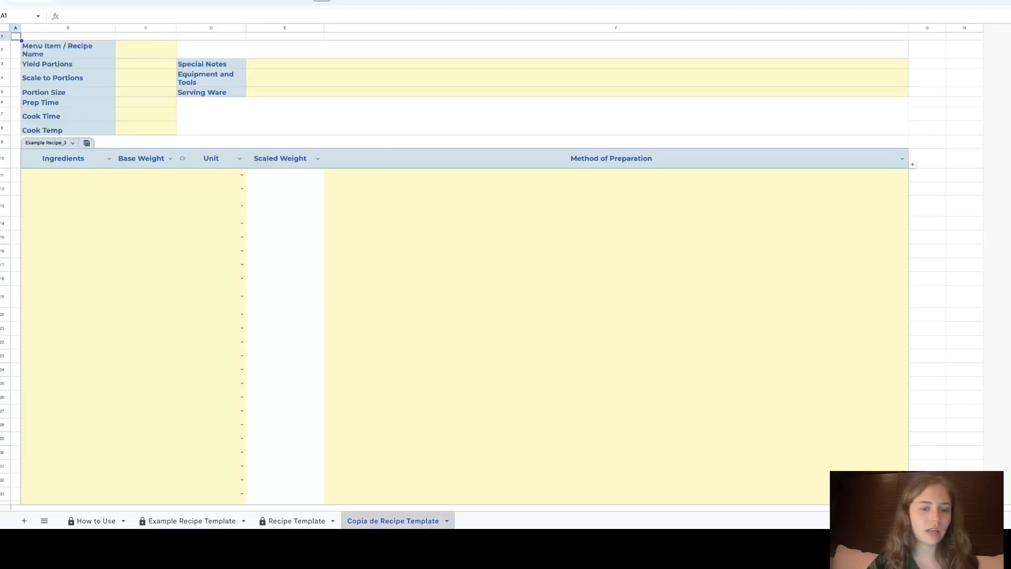
pyautogui.click(446, 520)
pyautogui.click(357, 347)
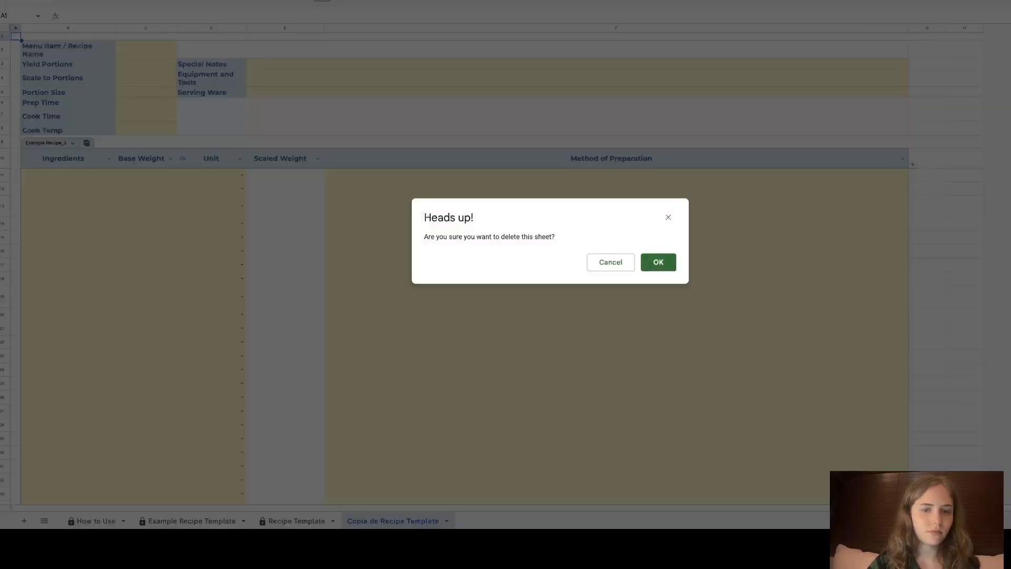
pyautogui.click(658, 262)
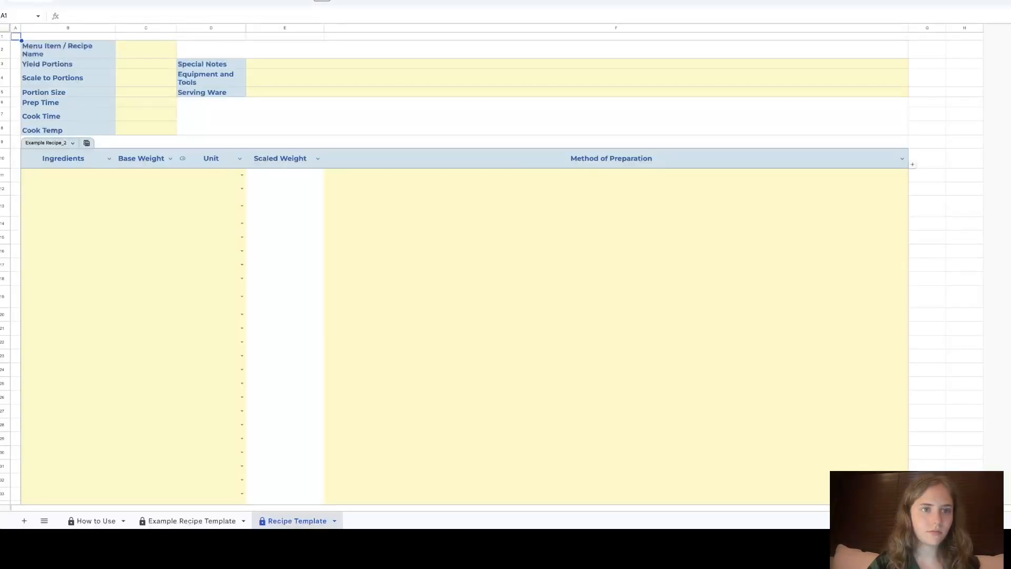